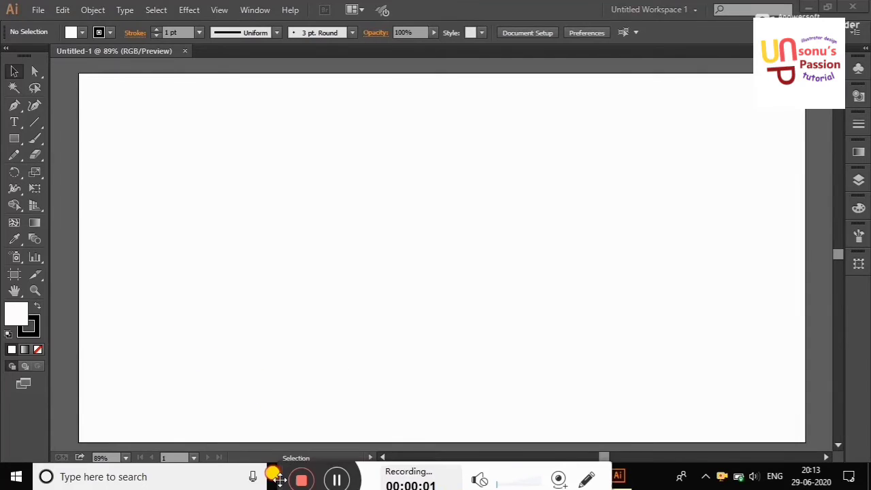
Draw a full-artboard rectangle, then add Layer 2 above a locked Layer 1.
key("m")
mouse_move(79, 73)
left_mouse_down()
mouse_move(113, 128)
mouse_move(805, 441)
left_mouse_up()
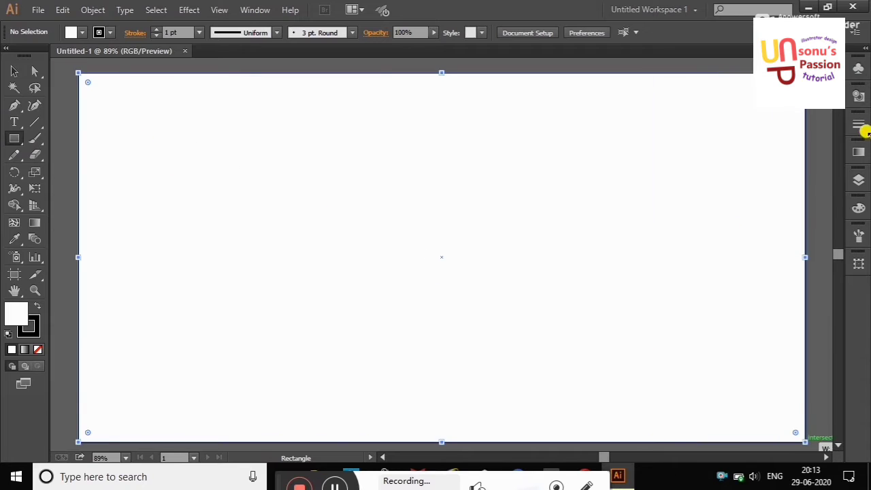
left_click(858, 181)
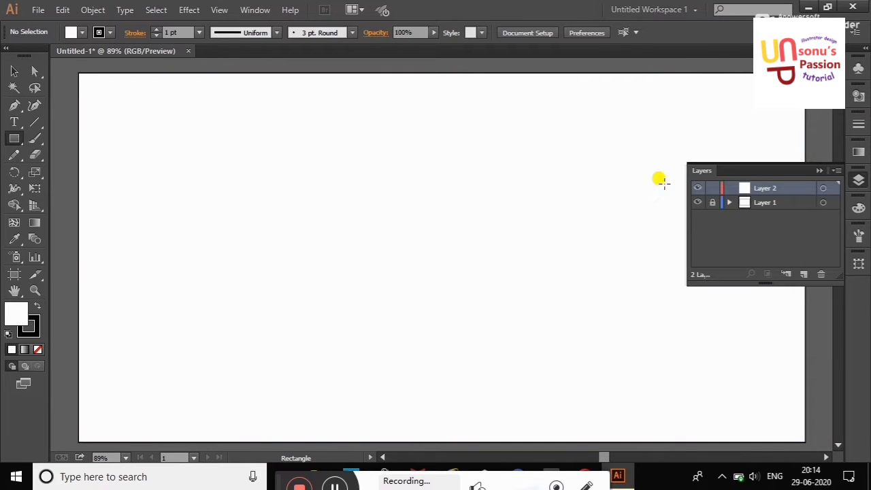
left_click(819, 170)
Draw a wide ground strip across the bottom and a tall building standing on it.
left_click_drag(78, 311, 805, 393)
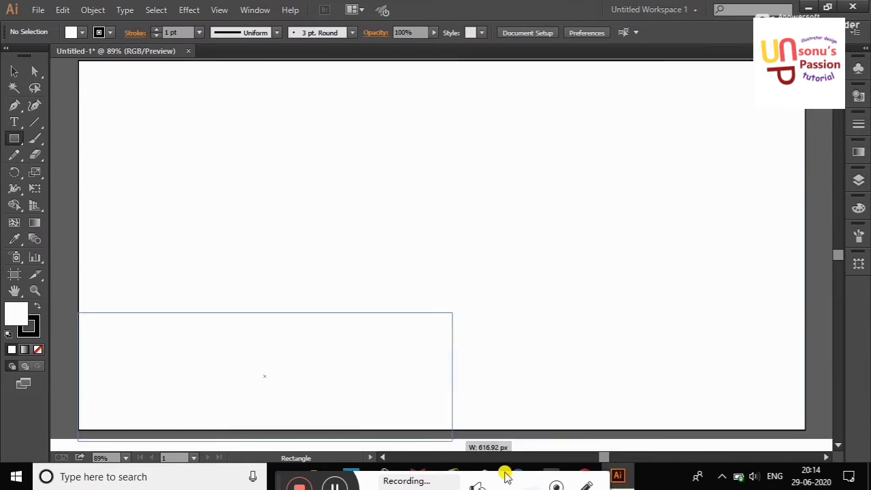
scroll(838, 253, "up", 1)
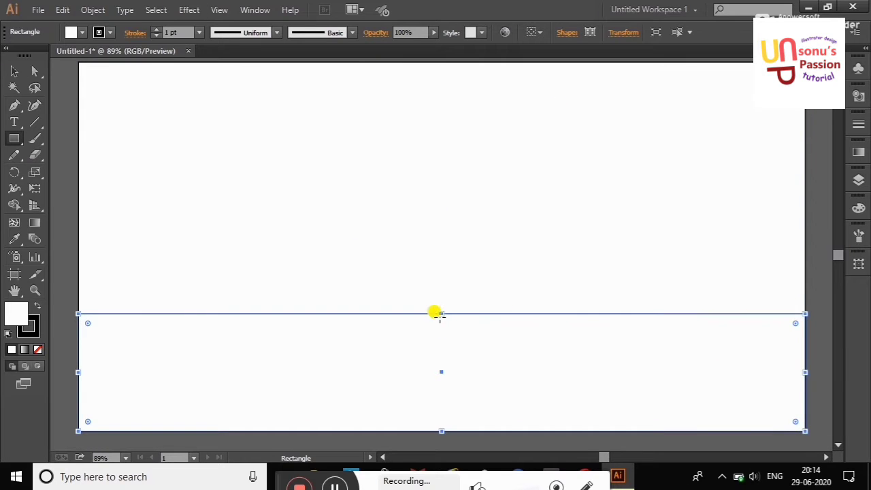
mouse_move(435, 313)
left_mouse_down()
mouse_move(440, 362)
mouse_move(440, 341)
left_mouse_up()
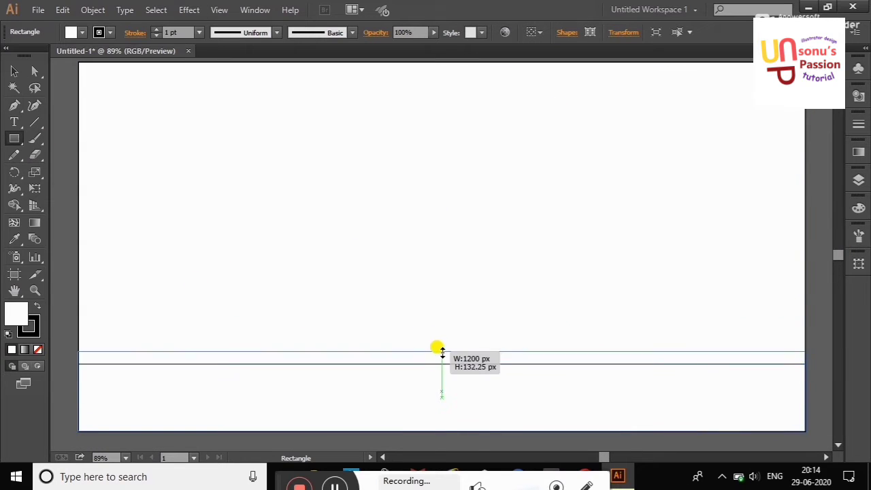
left_click(859, 179)
left_click(745, 200)
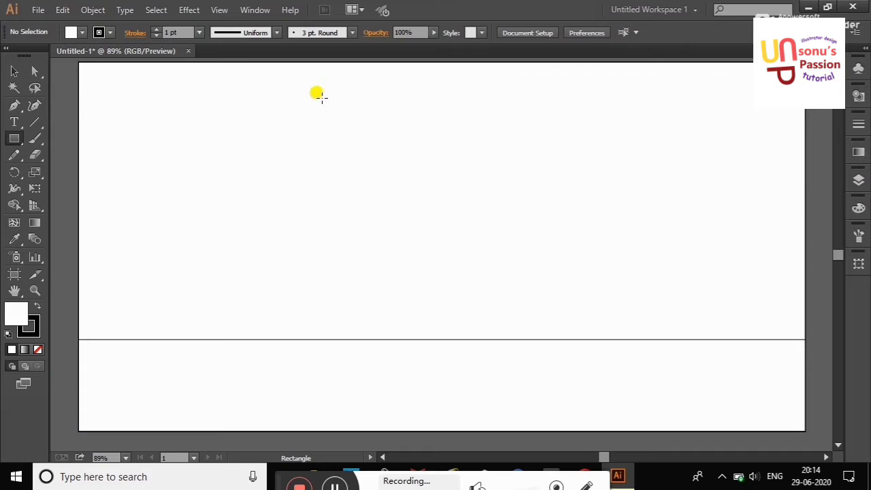
left_click_drag(514, 97, 603, 339)
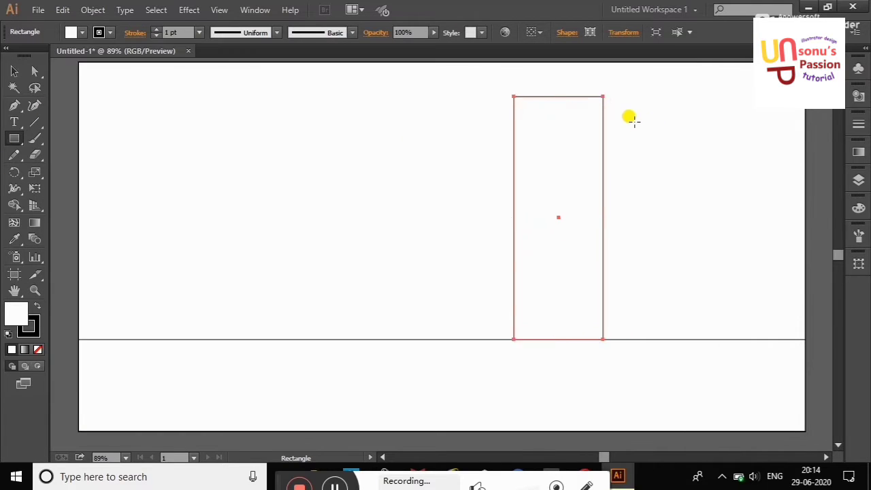
Add a narrower building and a wider right-edge building with a rounded top-right corner.
left_click_drag(631, 118, 692, 339)
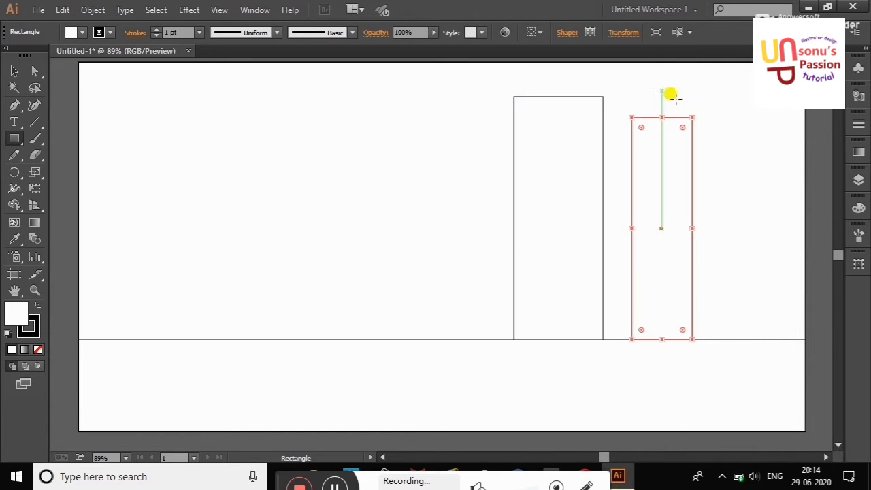
left_click_drag(708, 97, 796, 339)
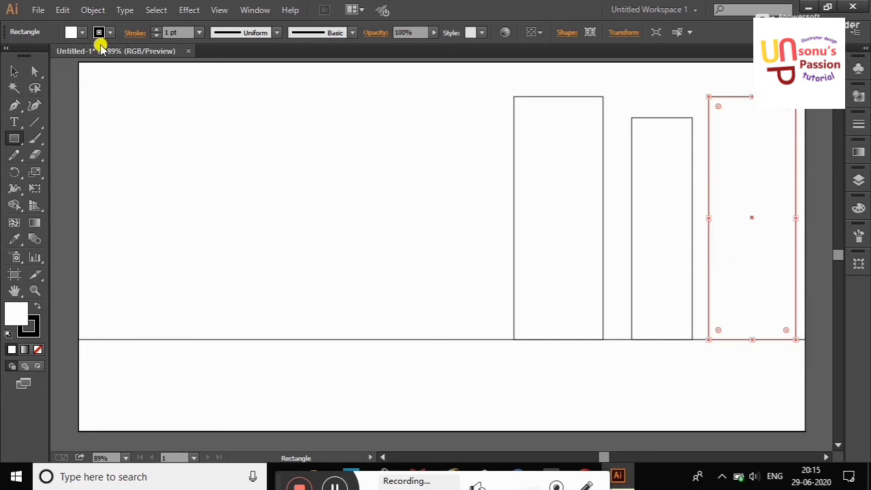
key("a")
left_click(796, 97)
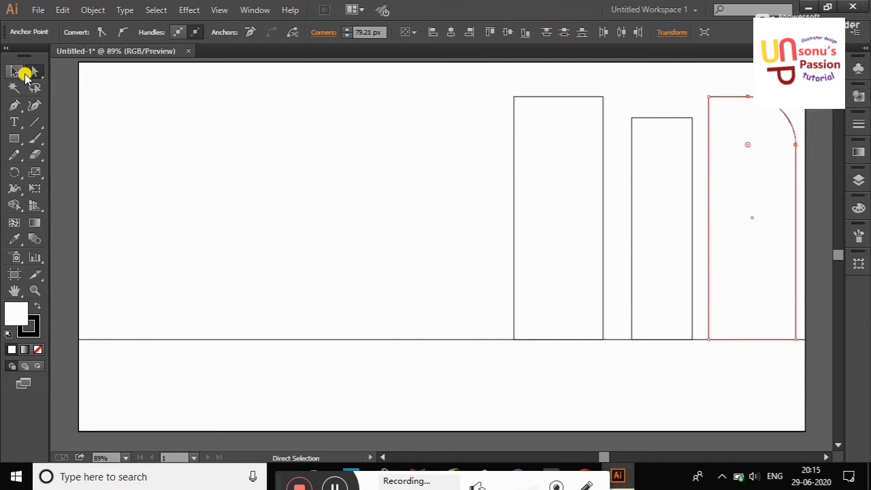
left_click(14, 71)
left_click(146, 137)
Place a widened copy of the tall building to its left, plus a shorter building.
left_click(512, 214)
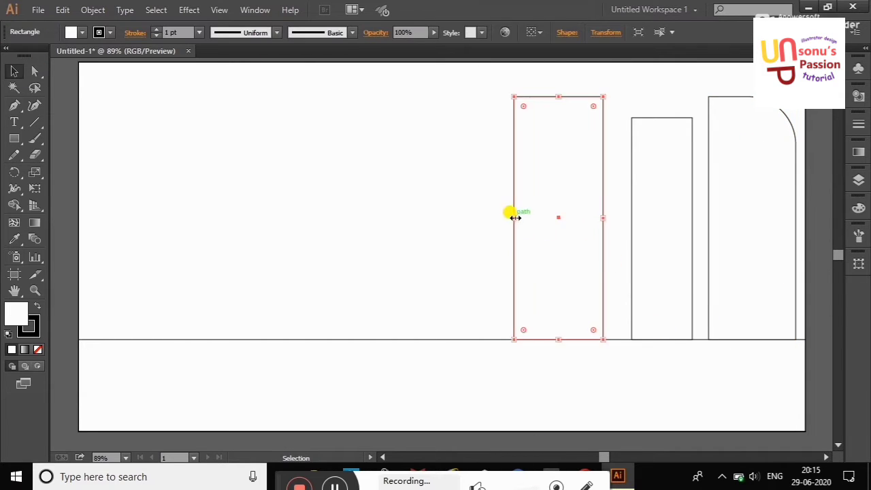
mouse_move(583, 243)
left_mouse_down()
mouse_move(497, 241)
mouse_move(543, 218)
left_mouse_up()
left_click(272, 204)
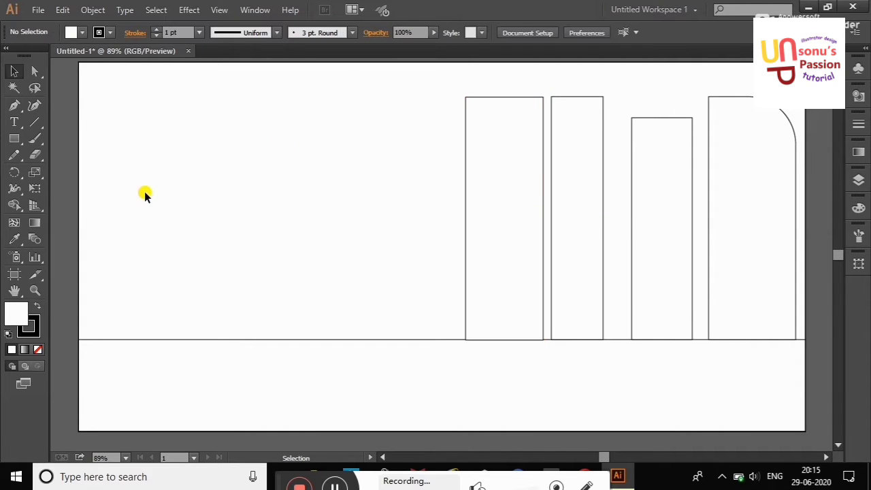
left_click(14, 139)
mouse_move(404, 166)
left_mouse_down()
mouse_move(436, 171)
mouse_move(465, 339)
left_mouse_up()
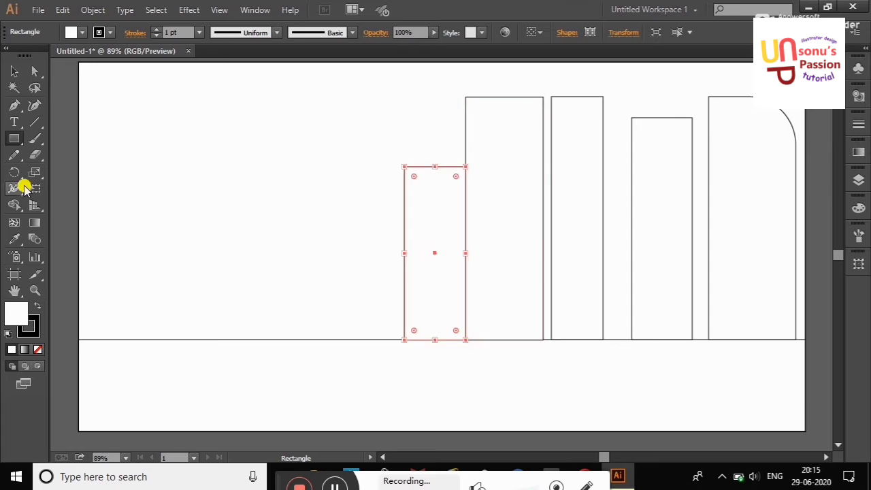
left_click(14, 71)
left_click(170, 151)
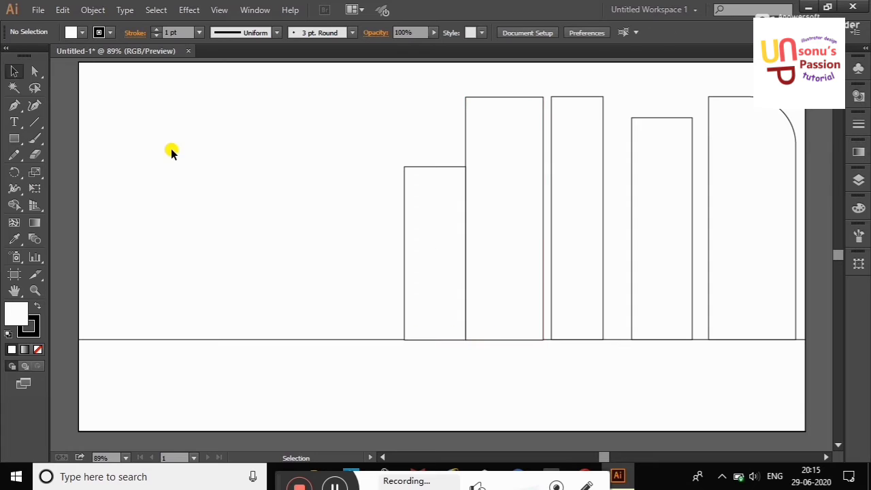
Draw a small low building further left and nudge its left edge inward.
left_click(14, 138)
left_click_drag(345, 247, 421, 339)
left_click_drag(344, 292, 355, 293)
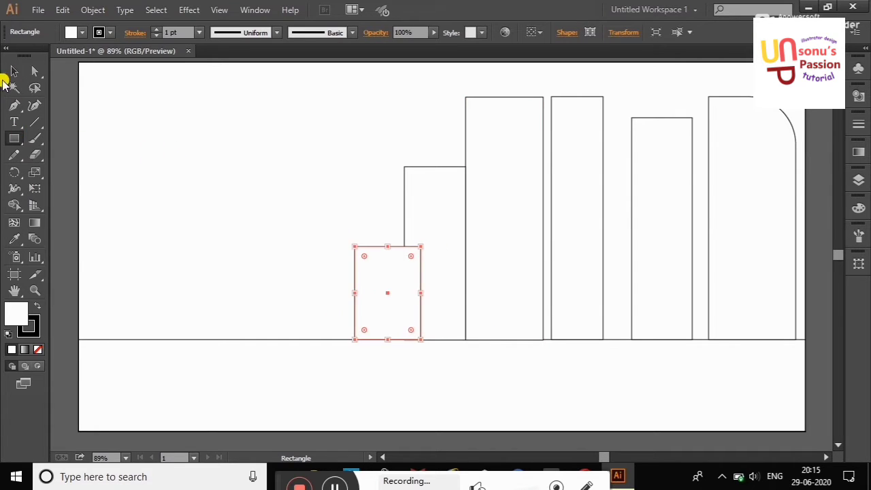
left_click(14, 71)
left_click(144, 161)
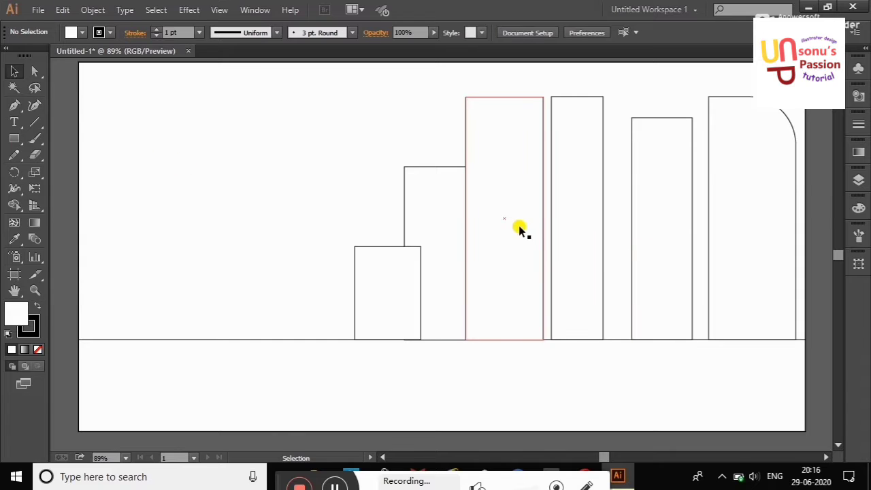
Draw a large rectangle across the right buildings and send it behind them in Layers.
left_click(14, 138)
left_click_drag(504, 164, 796, 339)
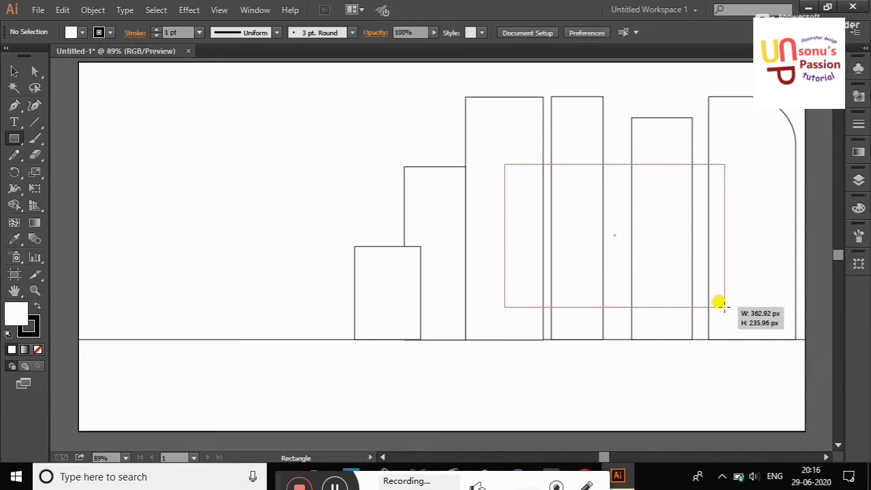
left_click(858, 179)
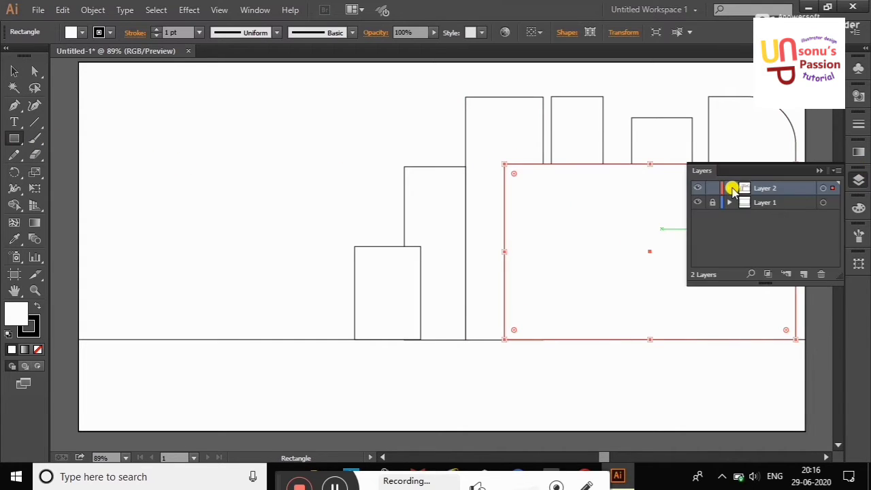
left_click(726, 189)
mouse_move(788, 181)
left_mouse_down()
mouse_move(795, 267)
mouse_move(754, 241)
left_mouse_up()
left_click(101, 132)
key("Escape")
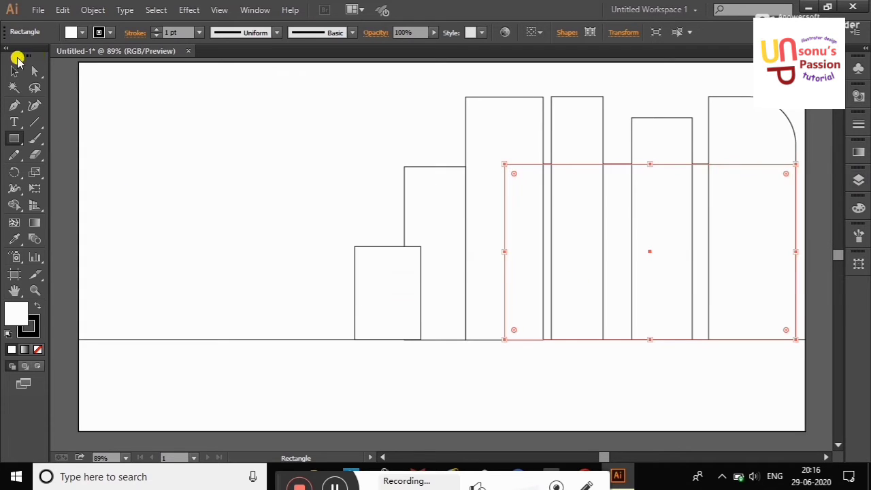
left_click(15, 69)
left_click(261, 211)
Raise the back rectangle's top edge and lower the short building's top edge.
left_click(643, 164)
left_click_drag(646, 164, 647, 142)
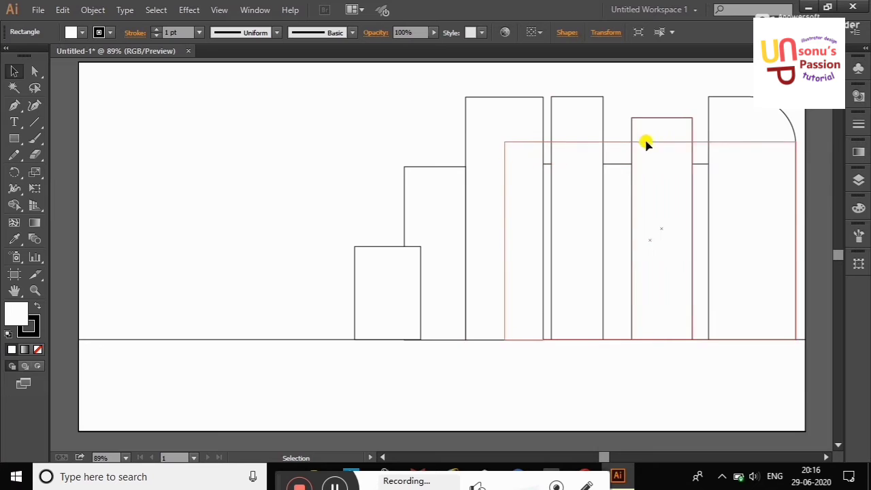
left_click(435, 166)
left_click_drag(434, 166, 435, 188)
left_click(331, 179)
left_click(480, 228)
left_click(342, 179)
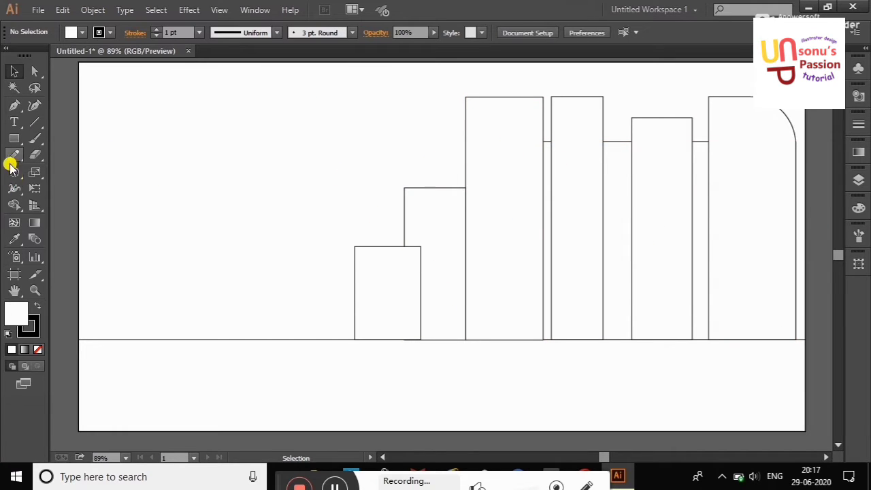
left_click(14, 138)
Draw a small window and copy it into pairs down the tall building.
mouse_move(475, 107)
left_mouse_down()
mouse_move(497, 125)
mouse_move(524, 123)
mouse_move(515, 174)
left_mouse_up()
left_click(14, 70)
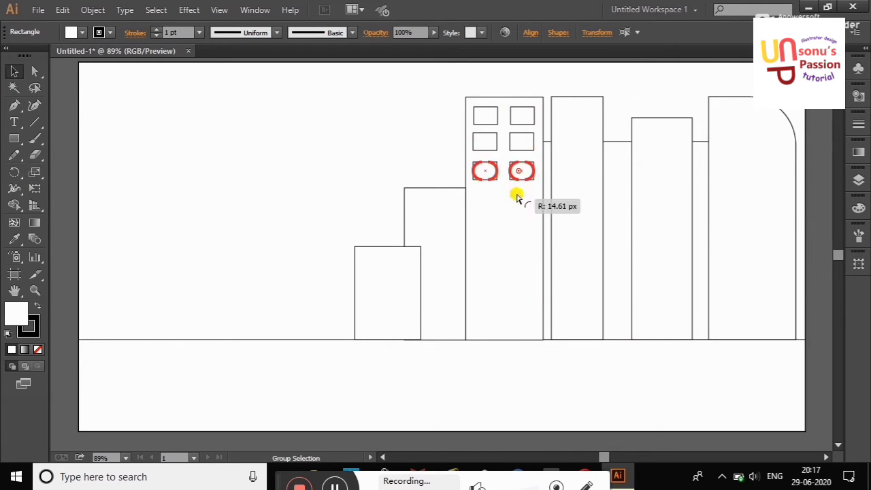
right_click(486, 179)
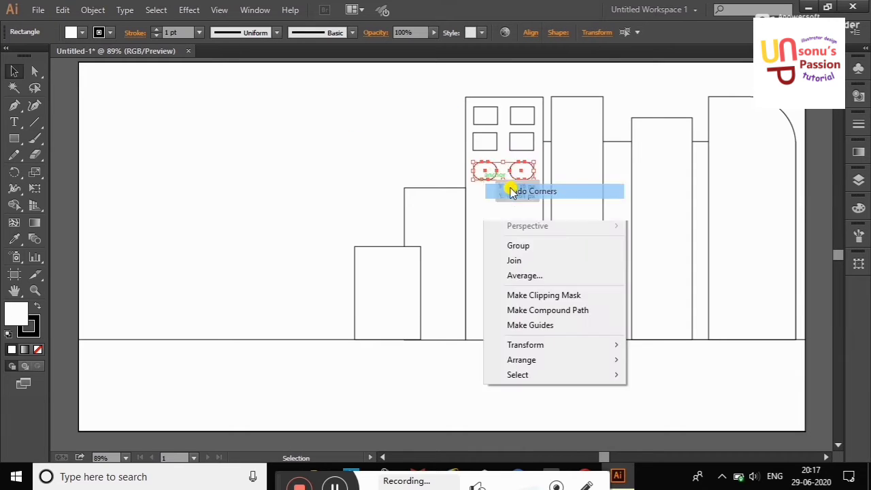
left_click(509, 188)
left_click_drag(492, 175, 489, 300)
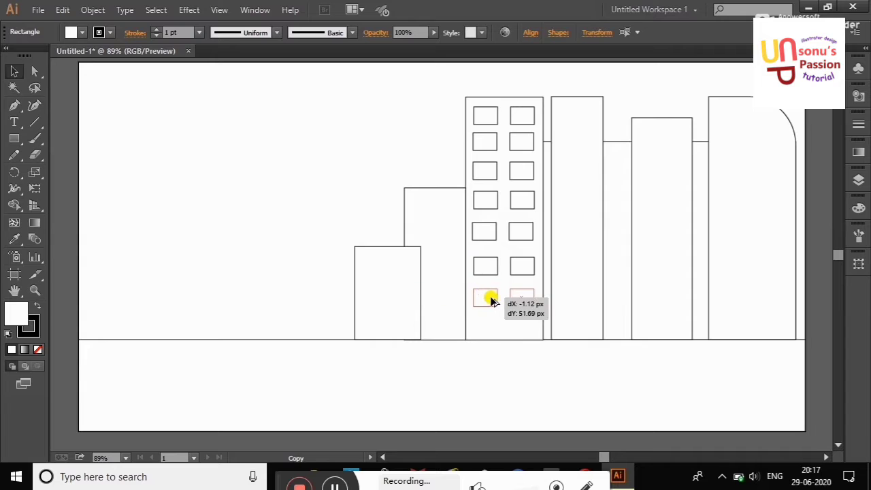
Horizontally centre-align each of the two seven-window columns.
left_click(490, 113)
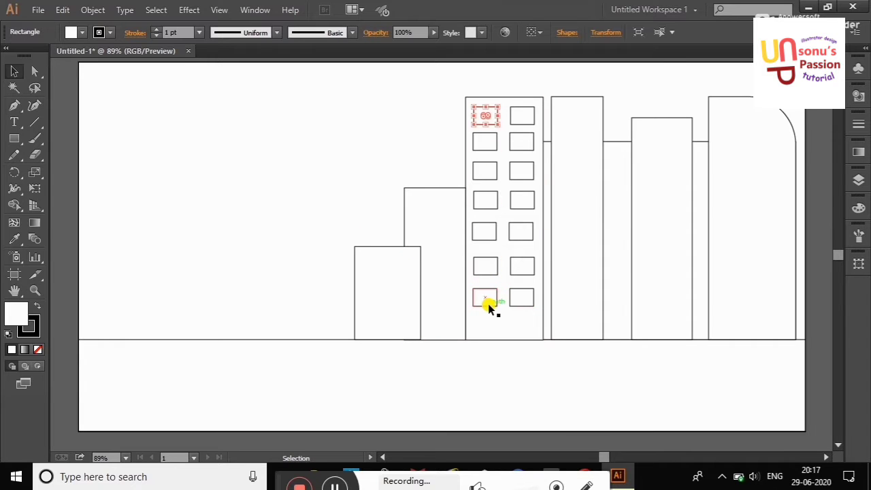
left_click_drag(490, 305, 492, 215)
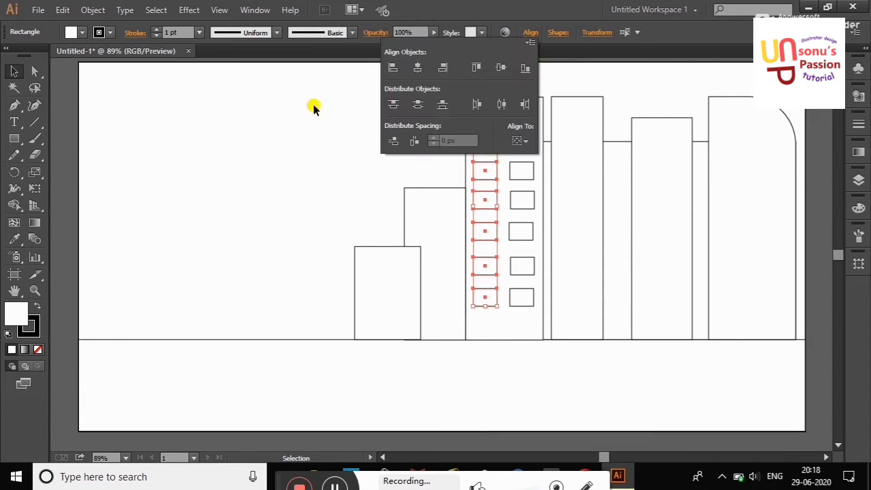
left_click(525, 116)
left_click(521, 298, "shift")
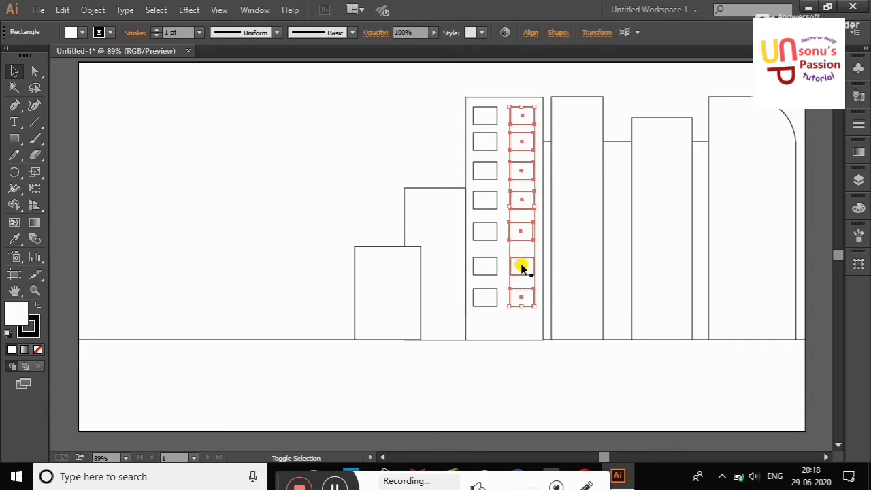
left_click(528, 32)
left_click(288, 163)
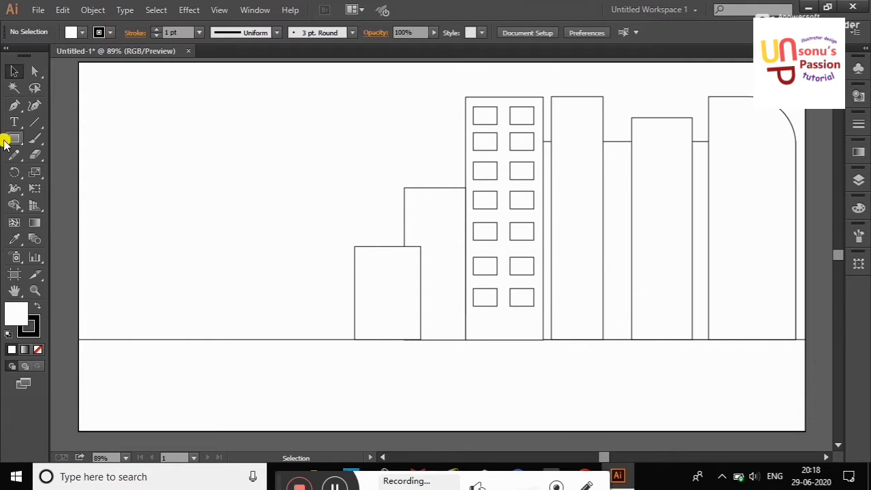
left_click(14, 138)
Add a window bar to the second building and align all its window bars in one column.
mouse_move(556, 113)
left_mouse_down()
mouse_move(591, 130)
mouse_move(579, 170)
mouse_move(579, 320)
left_mouse_up()
left_click(13, 70)
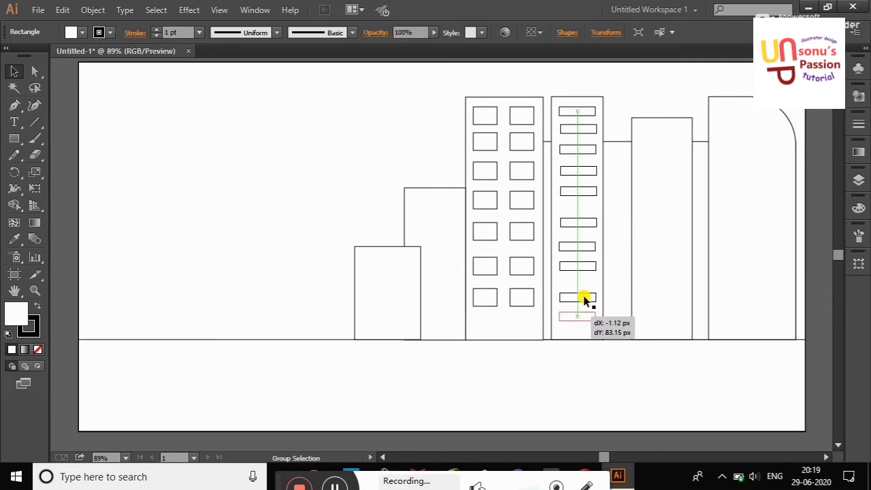
left_click(577, 111, "shift")
left_click(579, 135, "shift")
left_click(577, 150, "shift")
left_click(578, 222, "shift")
left_click(577, 247, "shift")
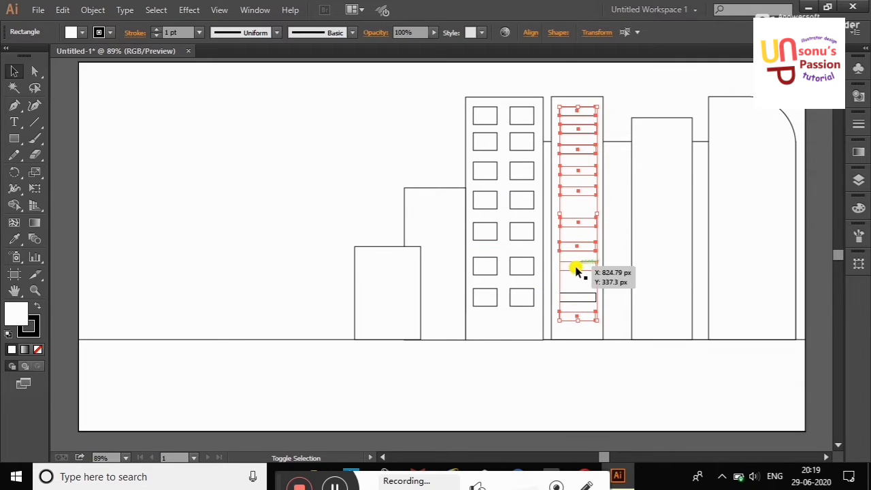
left_click(578, 266, "shift")
left_click(578, 297, "shift")
left_click(530, 32)
left_click(478, 64)
left_click(343, 85)
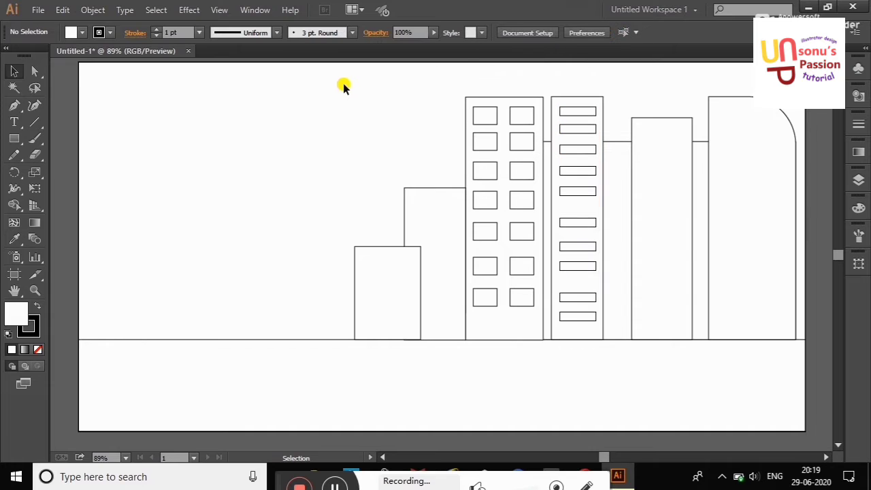
Draw four thin vertical stripes in the fourth building and distribute them evenly.
left_click(14, 138)
left_click_drag(641, 124, 648, 331)
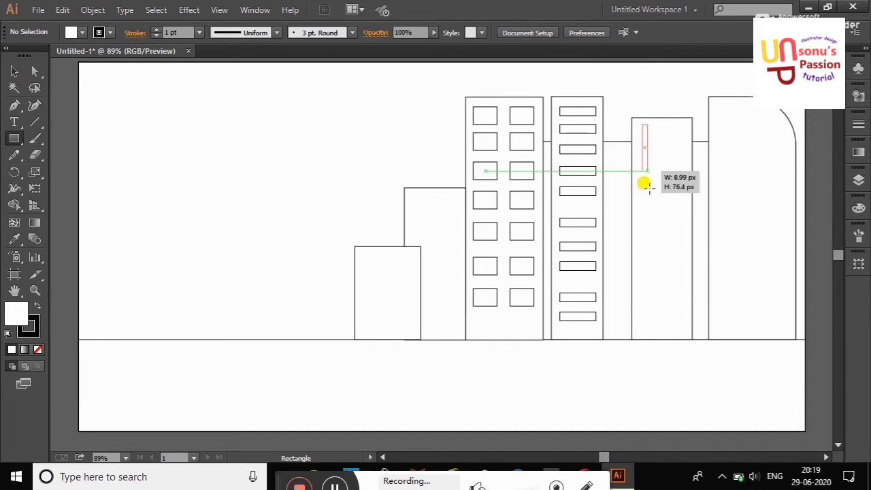
key("v")
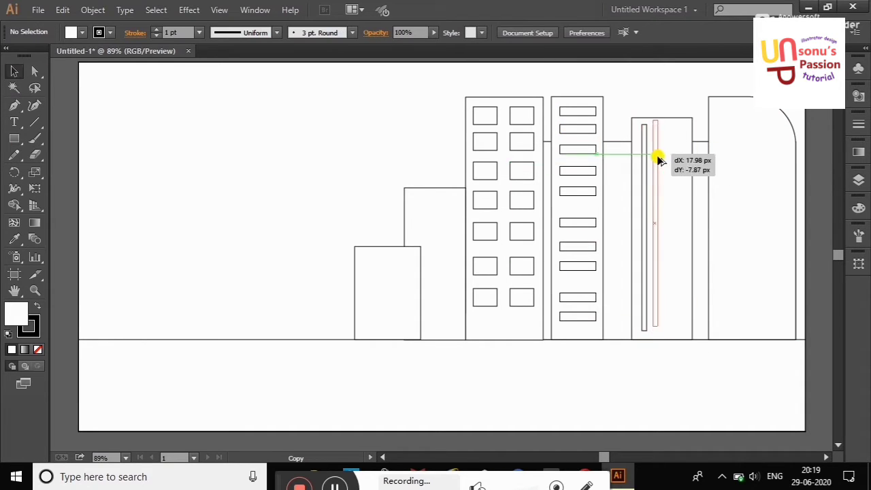
left_click_drag(647, 162, 683, 160)
left_click(646, 165, "shift")
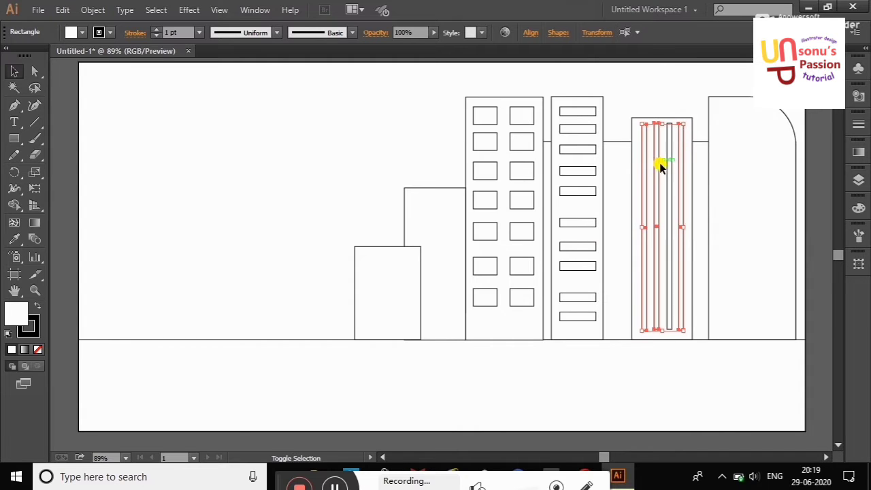
left_click(533, 36)
left_click(340, 111)
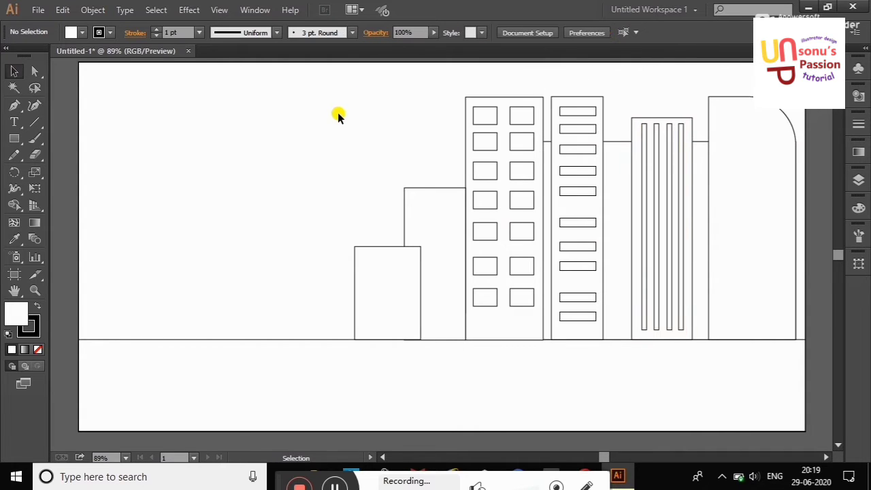
left_click(14, 138)
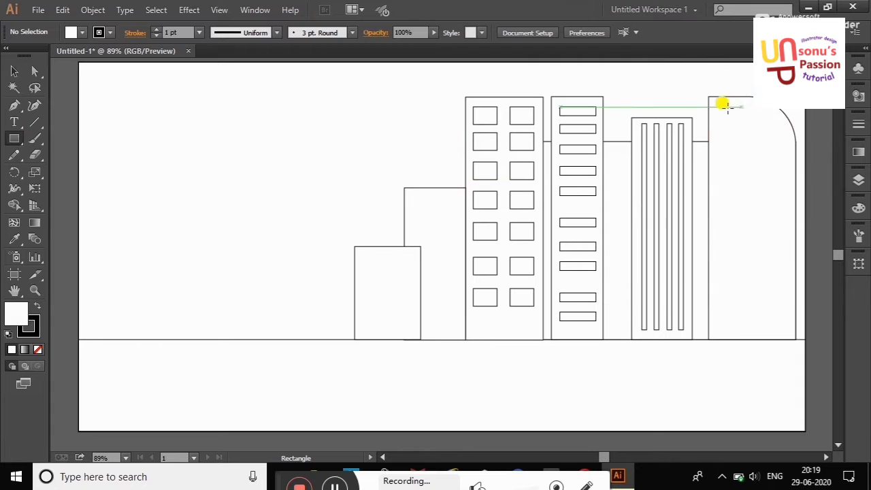
Draw a window bar at the rightmost building's top and copy it down the building.
mouse_move(713, 111)
left_mouse_down()
mouse_move(751, 116)
mouse_move(738, 131)
mouse_move(731, 296)
left_mouse_up()
key("v")
left_click(167, 145)
left_click(733, 130, "shift")
left_click(243, 140)
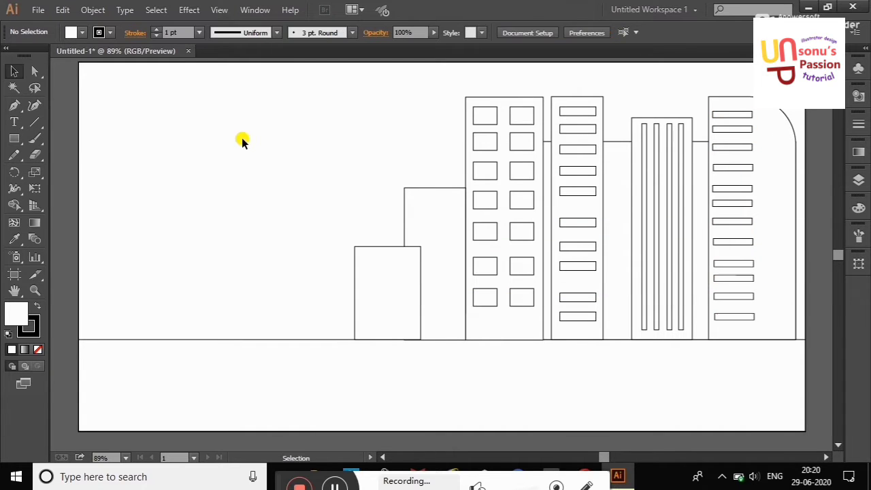
left_click_drag(731, 113, 735, 317)
Horizontally centre the column of window bars and add a tall thin strip beside it.
left_click(733, 263, "shift")
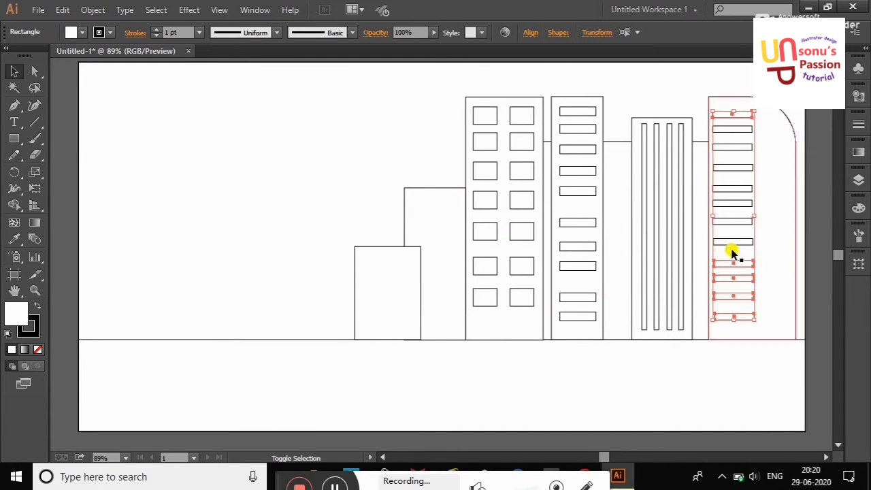
left_click(732, 188, "shift")
left_click(732, 168, "shift")
left_click(732, 147, "shift")
left_click(732, 128, "shift")
left_click(530, 32)
left_click(422, 63)
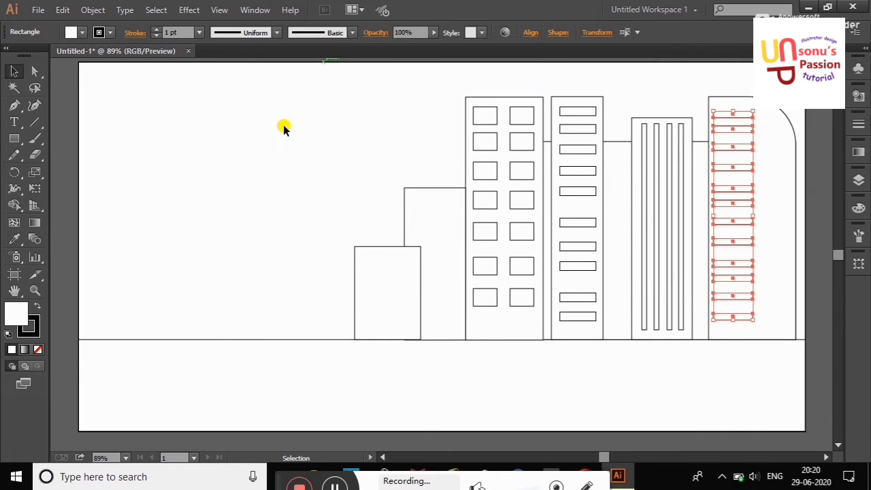
left_click(283, 126)
left_click(13, 139)
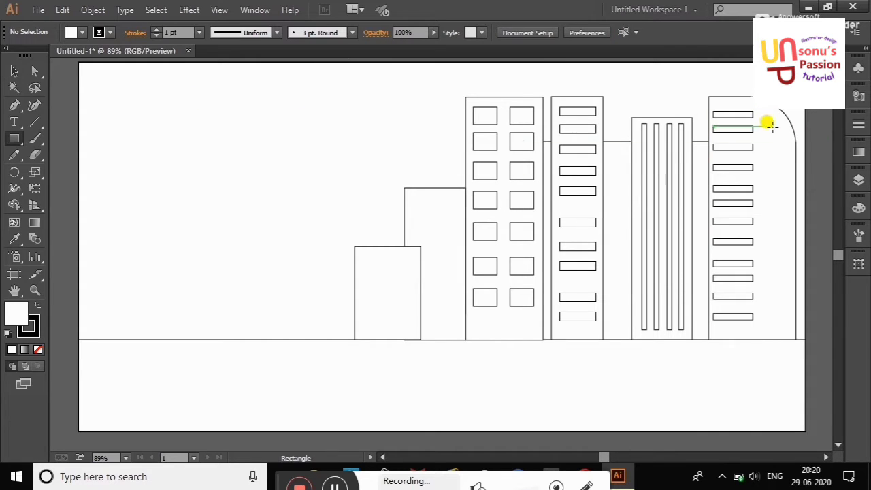
left_click_drag(772, 126, 777, 321)
Draw a window bar inside the small left building.
left_click(14, 70)
left_click(140, 162)
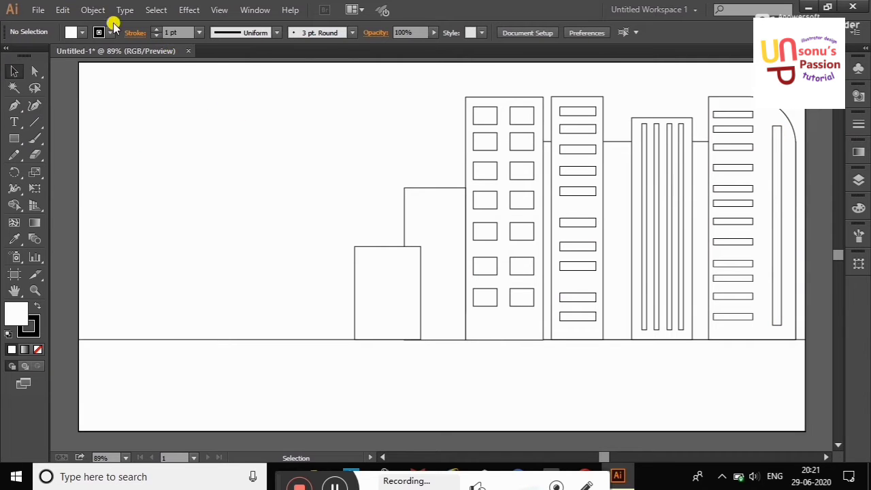
key("m")
mouse_move(361, 264)
left_mouse_down()
mouse_move(414, 270)
mouse_move(379, 287)
mouse_move(380, 317)
left_mouse_up()
left_click(14, 70)
left_click(223, 184)
Align the four window bars in the small building and space them evenly.
left_click(361, 270)
left_click(373, 299, "shift")
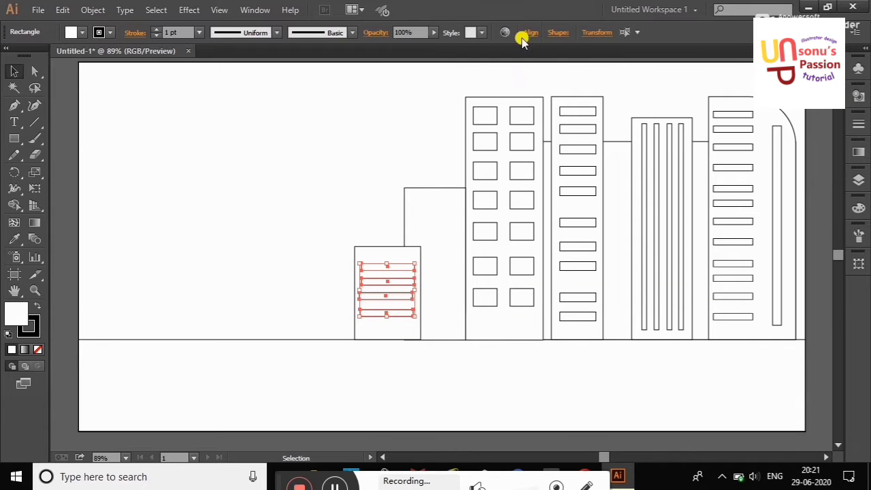
left_click(525, 33)
left_click(470, 68)
left_click(303, 165)
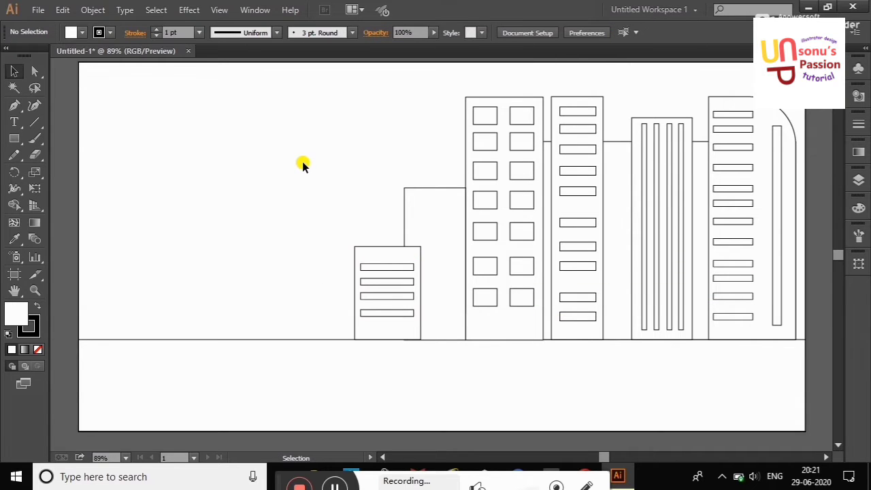
left_click_drag(375, 271, 383, 311)
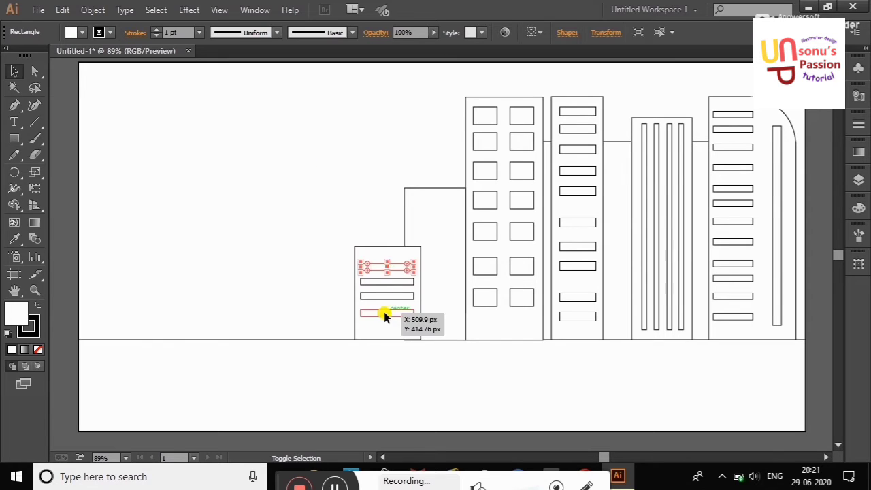
left_click_drag(387, 263, 388, 255)
left_click(337, 168)
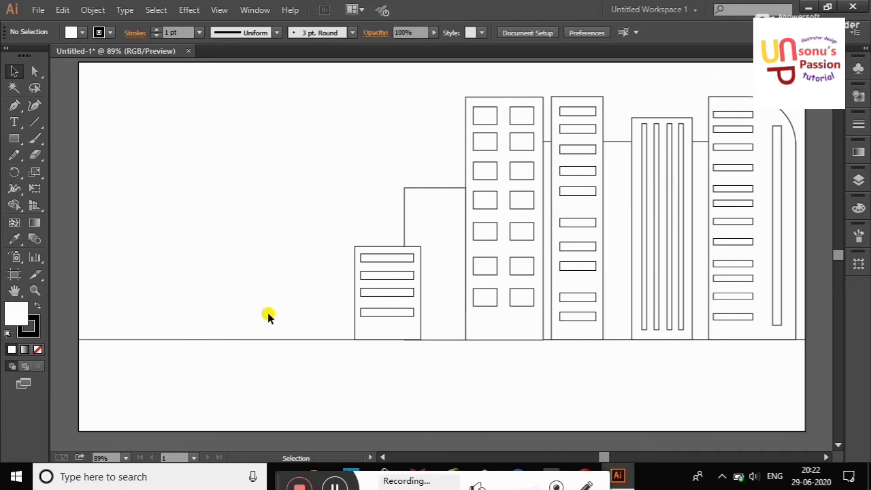
Add a new layer for the hill.
left_click(859, 180)
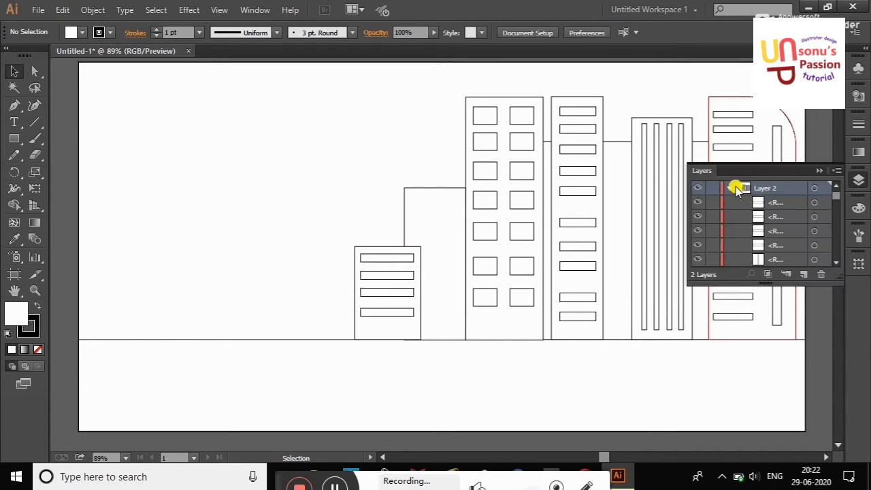
left_click(729, 187)
left_click(803, 274)
left_click(819, 170)
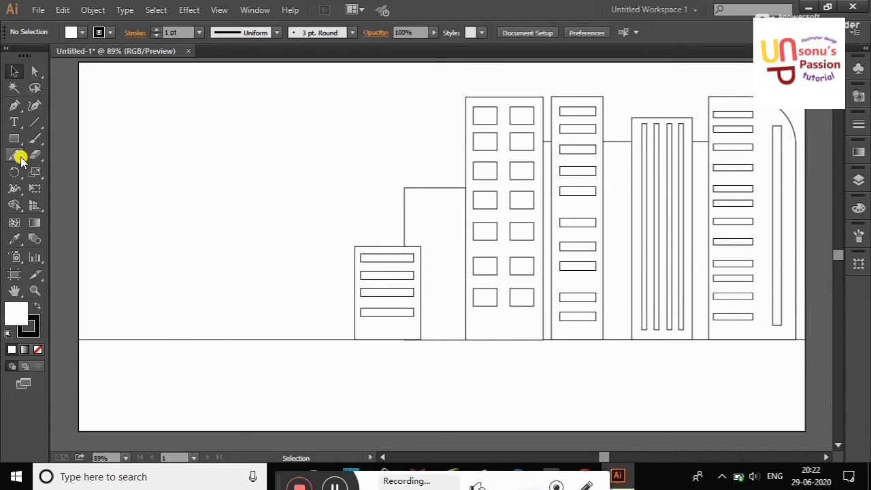
Draw a closed wavy hill outline with the Curvature tool, starting at the ground line.
left_click(35, 105)
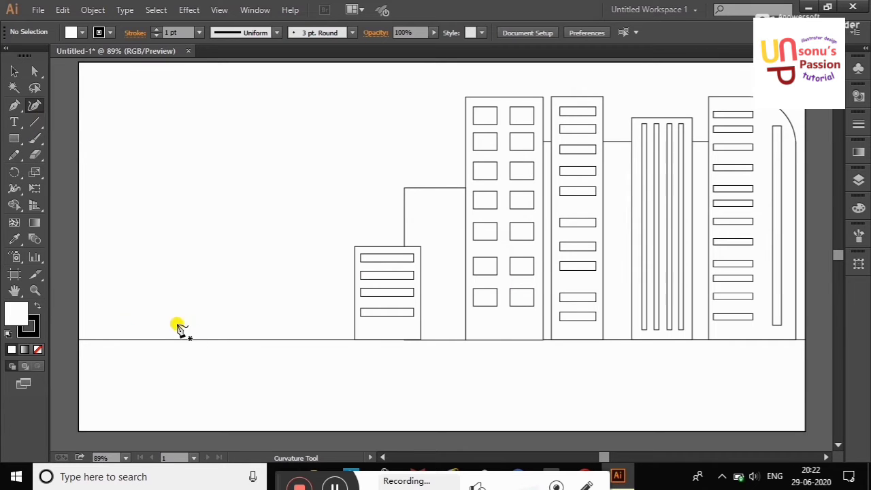
left_click(143, 336)
left_click(219, 273)
left_click(320, 266)
left_click(404, 207)
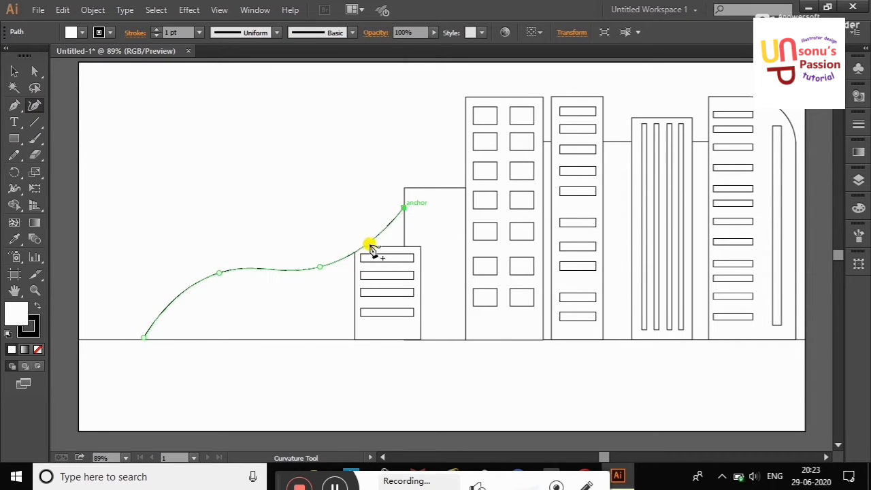
left_click(356, 217)
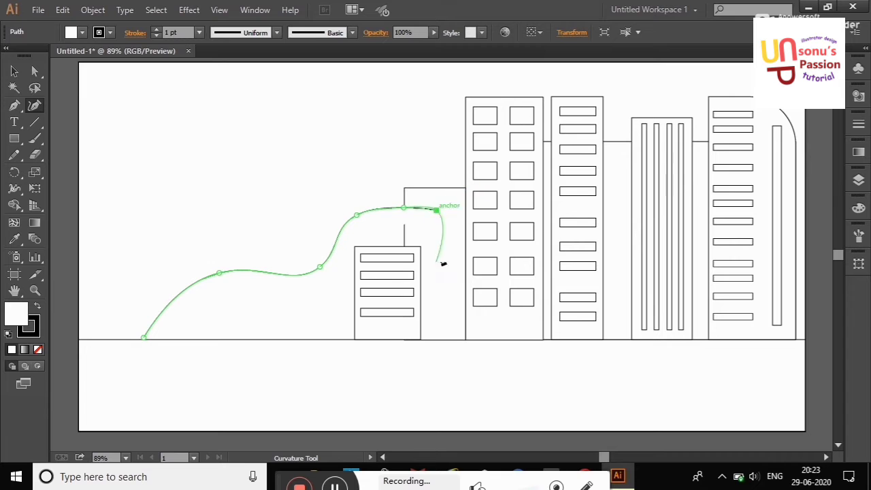
left_click(449, 338)
left_click(143, 337)
key("v")
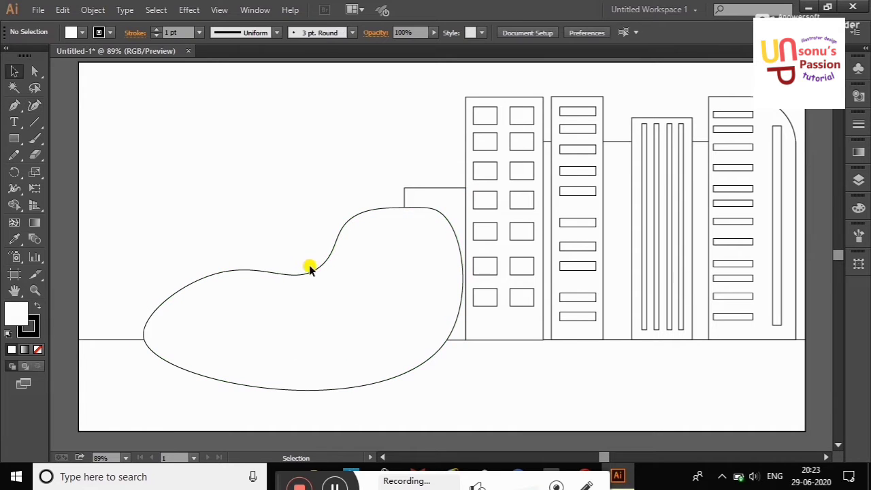
Trim away the hill's part below the ground line using Shape Builder.
left_click(311, 269)
left_click(857, 185)
left_click(492, 388, "shift")
key("shift+m")
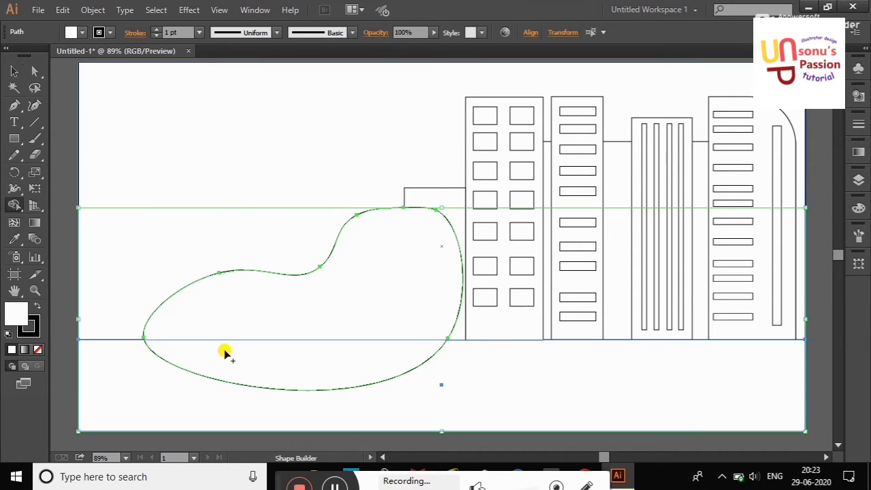
left_click(230, 364)
key("v")
Move the hill's layer below the buildings layer.
left_click(68, 140)
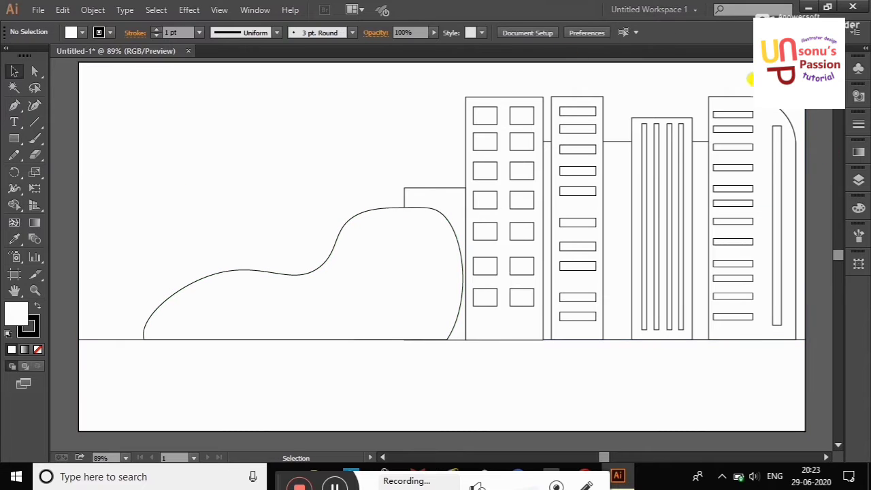
left_click(858, 179)
left_click_drag(718, 204, 768, 220)
left_click(825, 139)
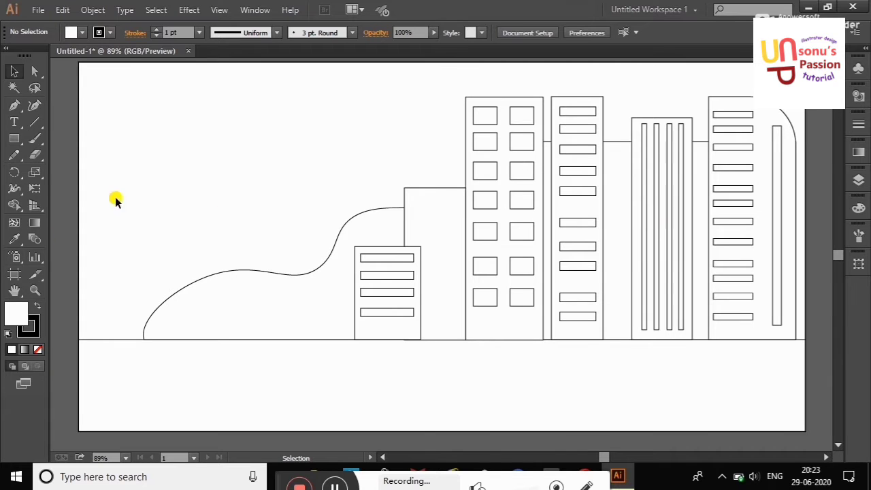
Make Layer 3 active and start a Curvature-tool cloud curve across the top-left.
left_click(859, 180)
left_click(724, 202)
left_click(35, 105)
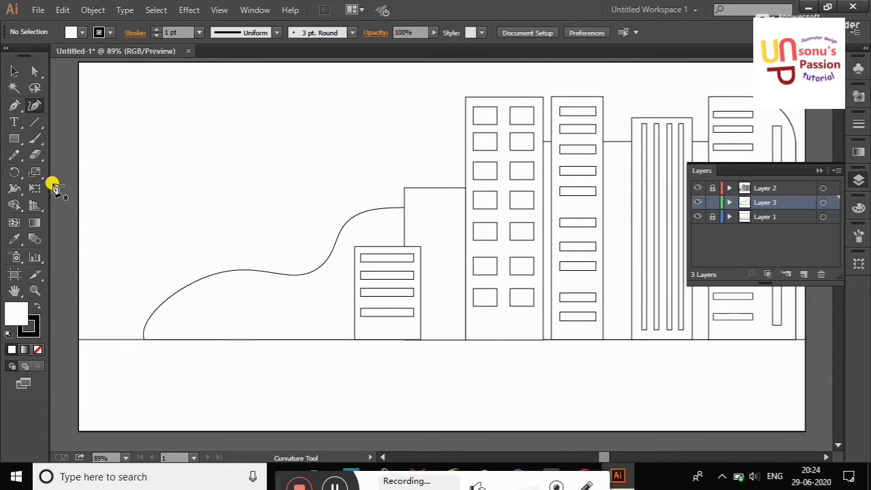
left_click(53, 181)
left_click(105, 170)
left_click(133, 117)
left_click(255, 89)
left_click(316, 60)
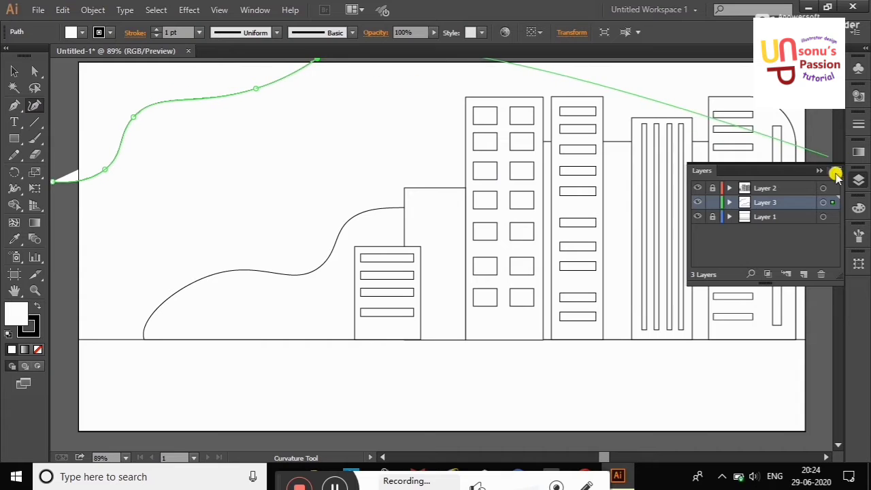
left_click(835, 175)
Add the cloud's upper-edge points and close the shape at its starting point.
scroll(834, 253, "up", 3)
left_click(235, 78)
left_click(145, 109)
left_click(78, 128)
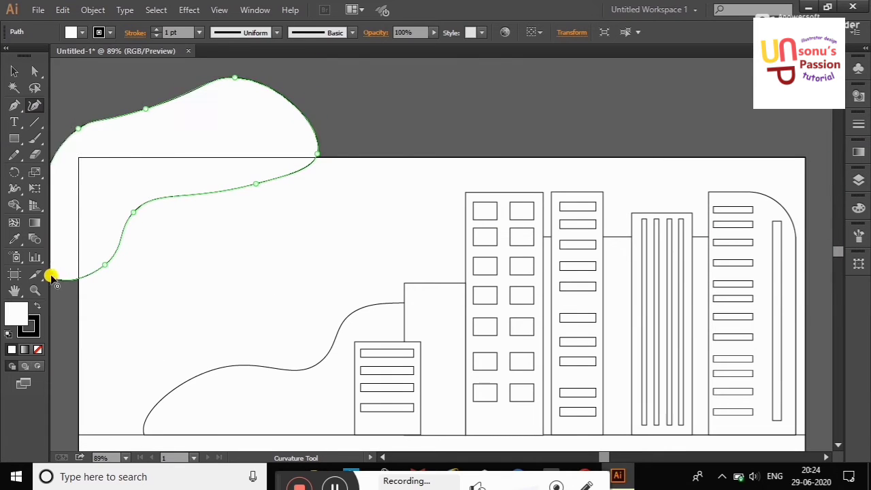
left_click(52, 277)
key("v")
left_click(107, 62)
scroll(836, 253, "down", 3)
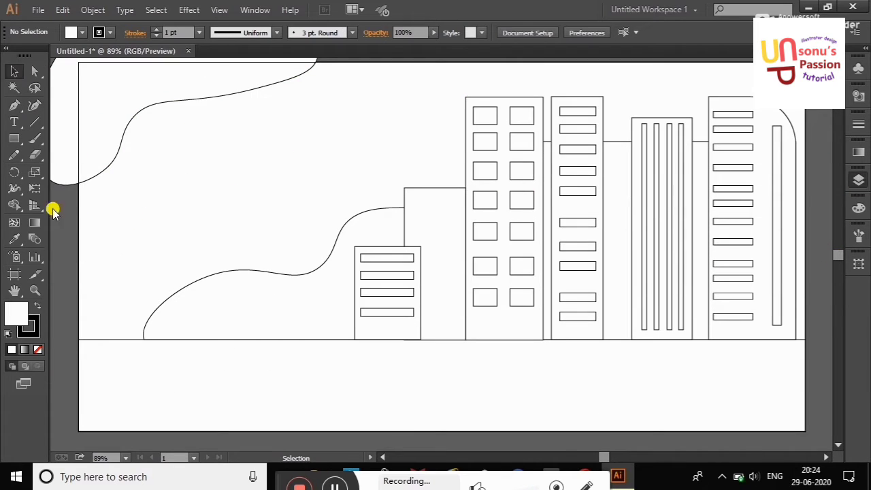
Lock Layer 1 and add a new layer above Layer 2.
key("F7")
left_click(713, 217)
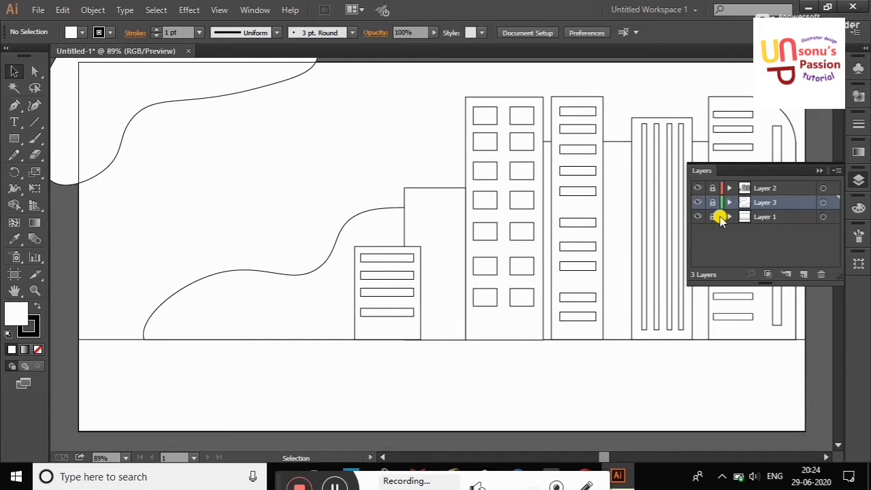
left_click(765, 188)
left_click(803, 274)
Draw a tall thin rectangle as the pole at the left.
left_click(820, 170)
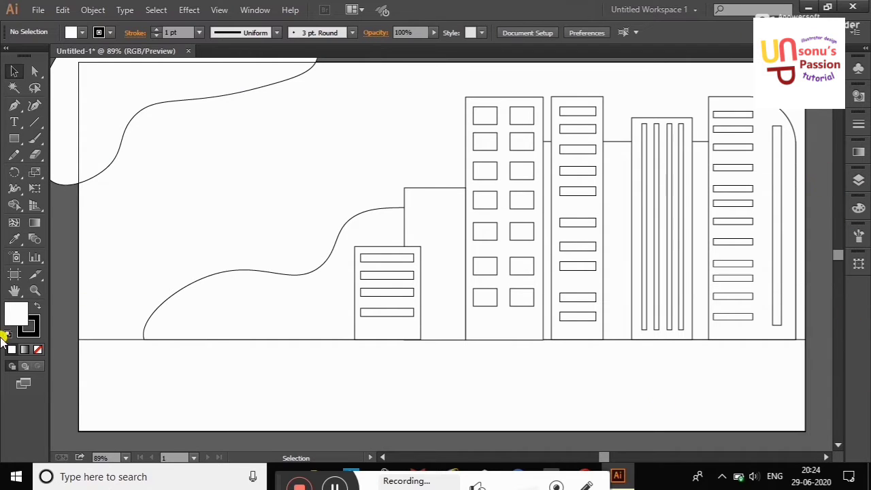
left_click(19, 140)
left_click_drag(119, 196, 126, 431)
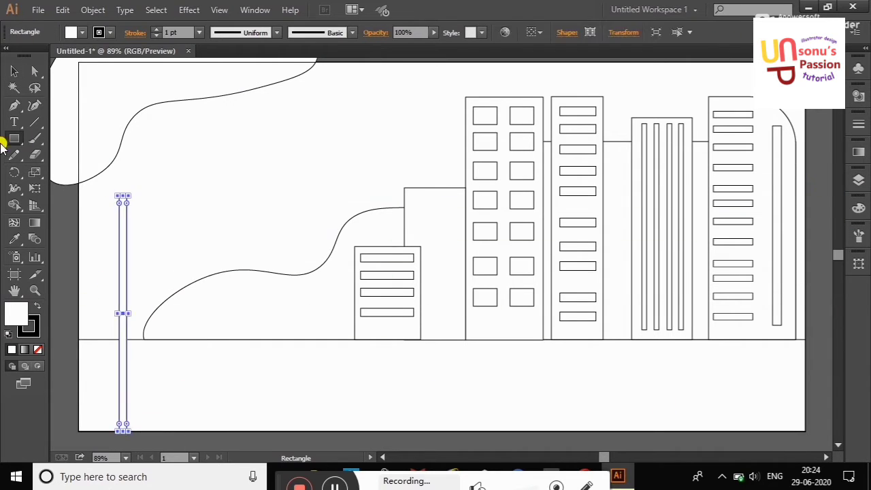
key("v")
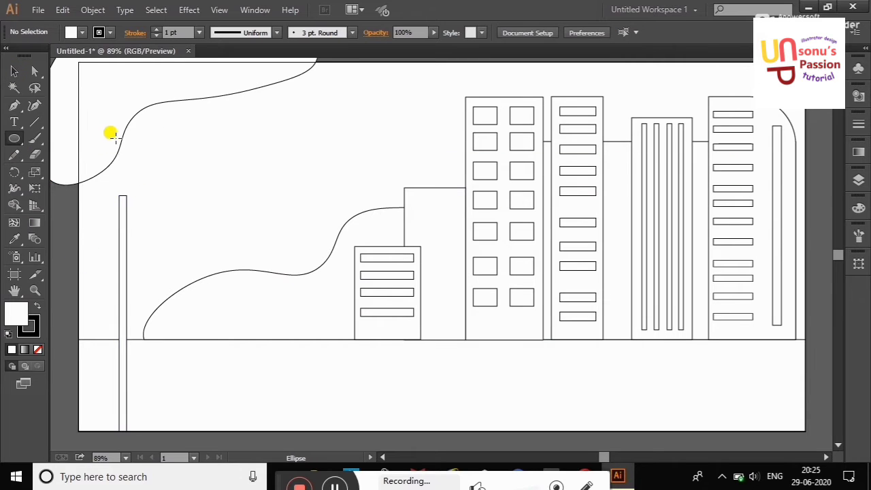
Add a circle atop the pole, centre it over the pole, and nest a smaller copy inside.
left_click_drag(93, 128, 164, 199)
left_click(14, 71)
left_click(123, 259, "shift")
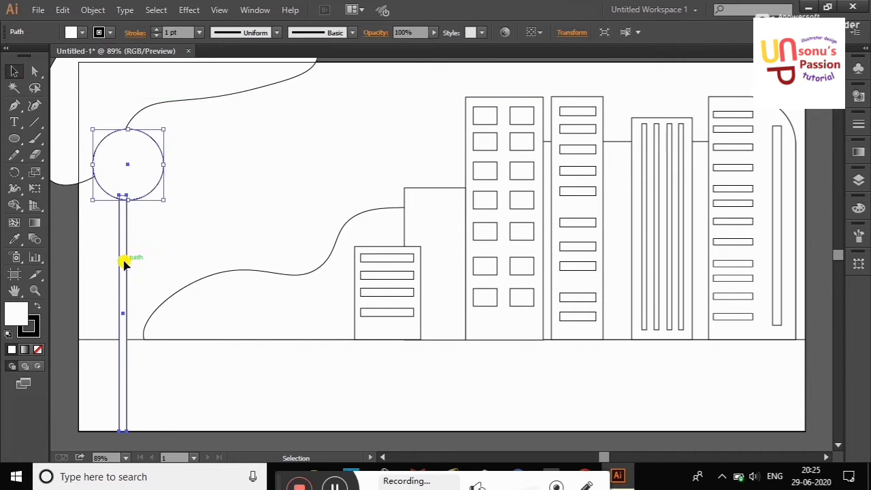
left_click(530, 33)
left_click(453, 69)
left_click(65, 219)
left_click_drag(129, 170, 255, 166)
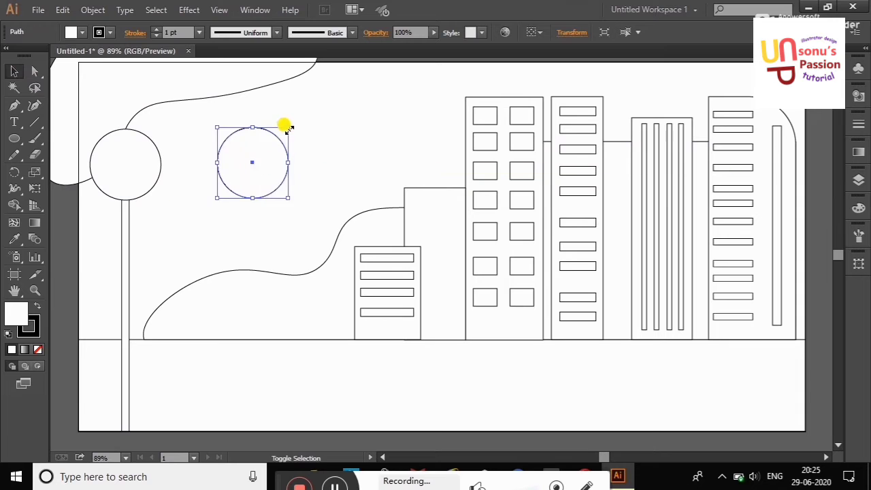
mouse_move(286, 128)
left_mouse_down()
mouse_move(272, 142)
mouse_move(132, 163)
left_mouse_up()
left_click(234, 147)
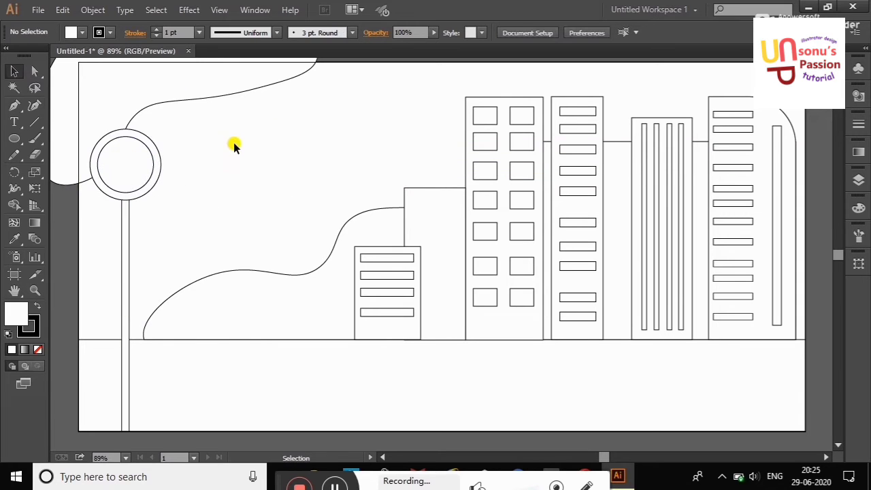
Draw a tall traffic-light box just left of the pole.
left_click_drag(15, 138, 59, 140)
left_click_drag(89, 211, 116, 296)
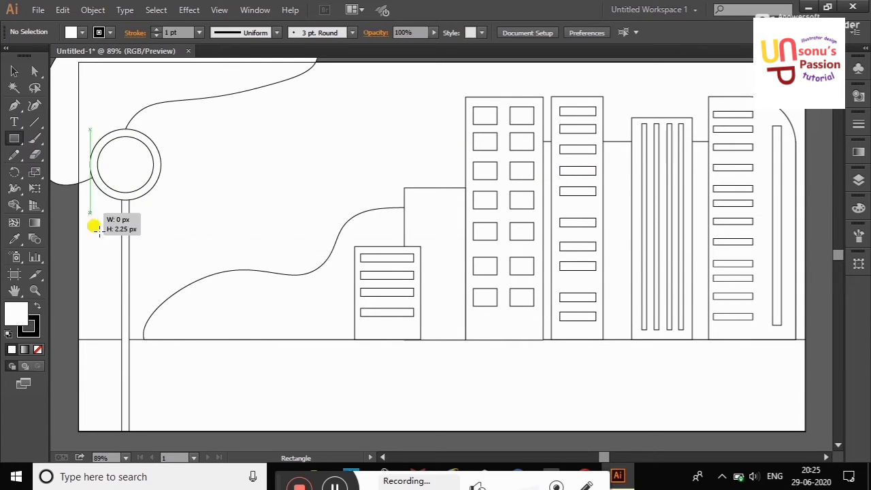
key("v")
key("Left")
key("Left")
key("Left")
key("Left")
key("Left")
key("Left")
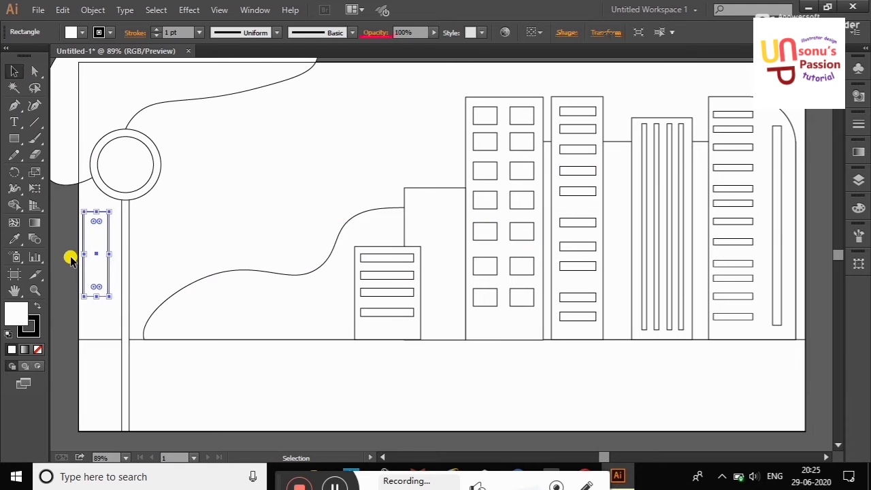
left_click(72, 269)
Add two small connector rectangles linking the box to the pole.
left_click(14, 138)
left_click_drag(108, 227, 124, 241)
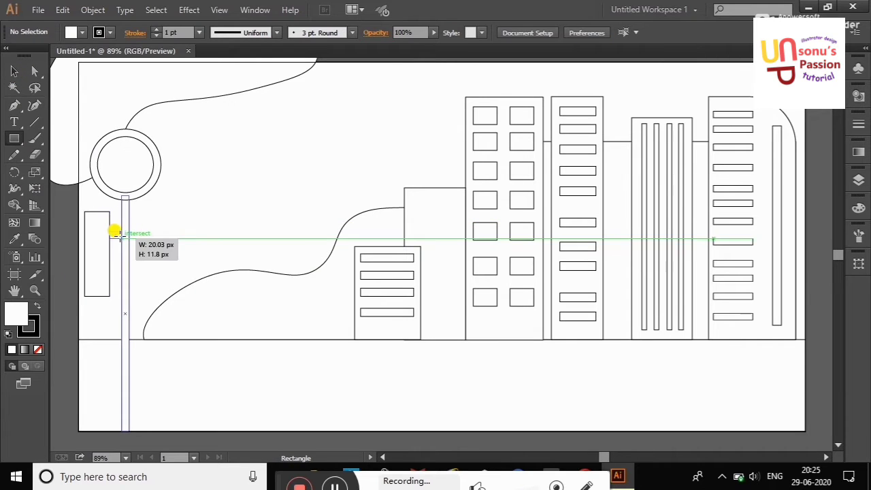
left_click(14, 71)
left_click(123, 237)
right_click(211, 200)
left_click(225, 208)
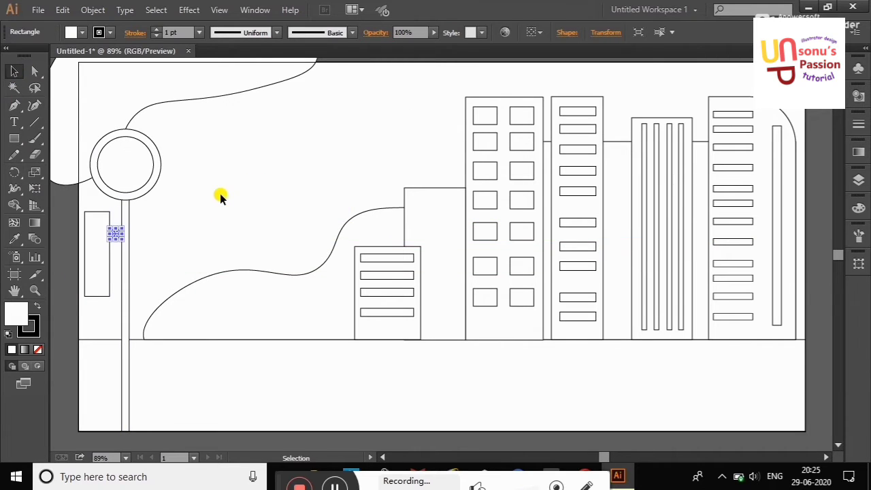
left_click(117, 235)
left_click_drag(115, 235, 116, 279)
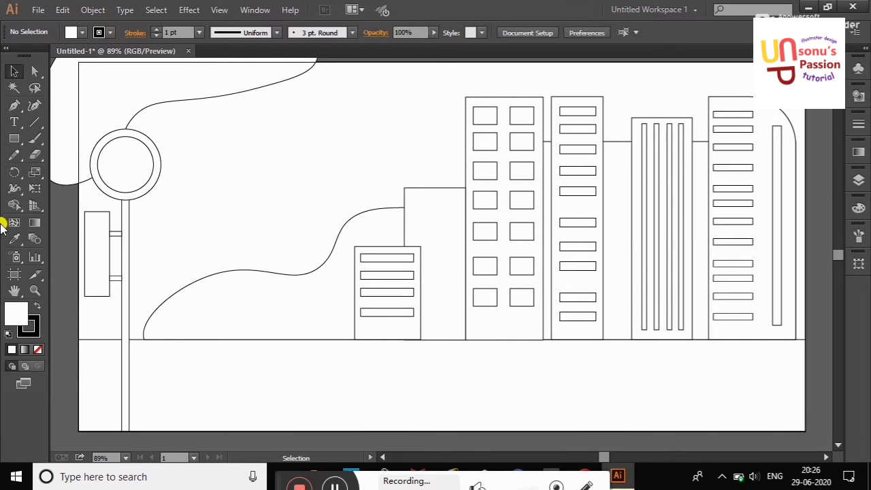
Place three evenly stacked circular lights inside the traffic-light box.
left_click_drag(14, 138, 56, 139)
mouse_move(202, 175)
left_mouse_down()
mouse_move(213, 186)
mouse_move(99, 231)
left_mouse_up()
key("v")
mouse_move(208, 181)
left_mouse_down()
mouse_move(99, 249)
mouse_move(101, 270)
mouse_move(93, 219)
mouse_move(101, 279)
left_mouse_up()
left_click(207, 180)
key("Delete")
left_click(534, 34)
left_click(311, 167)
left_click_drag(87, 217, 109, 287)
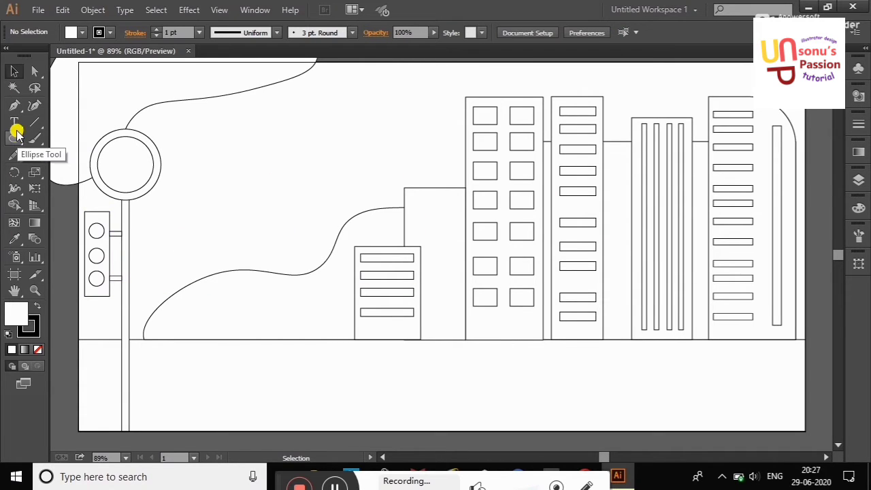
Draw a closed bush outline with the Curvature tool at the right edge.
left_click(35, 105)
left_click(810, 221)
left_click(782, 228)
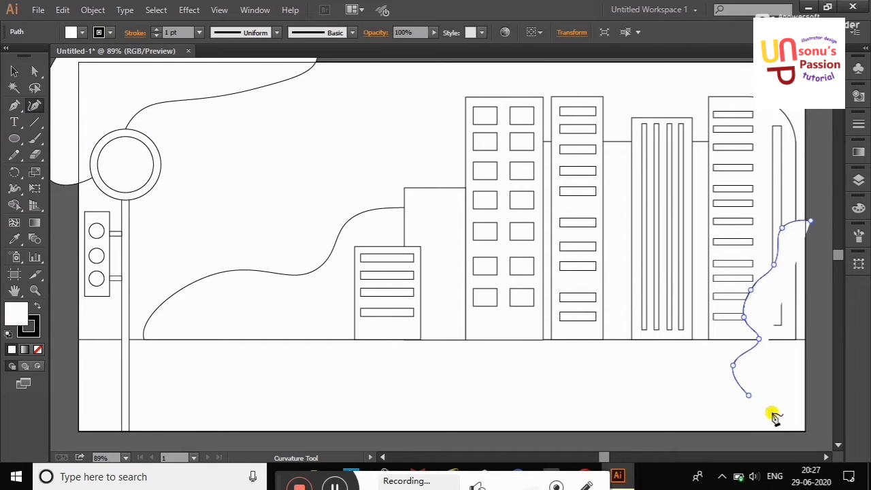
left_click(810, 222)
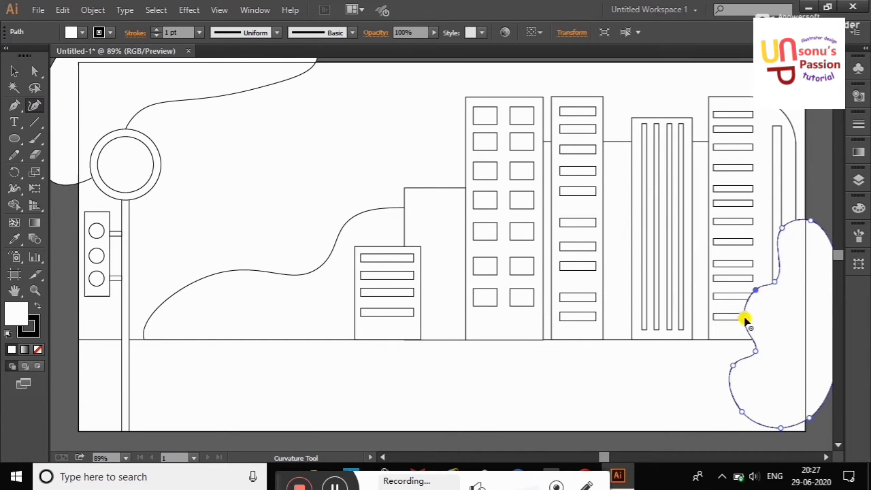
Move the bush down and scale it into the bottom-right corner.
left_click(14, 70)
left_click(204, 184)
left_click_drag(774, 360, 773, 370)
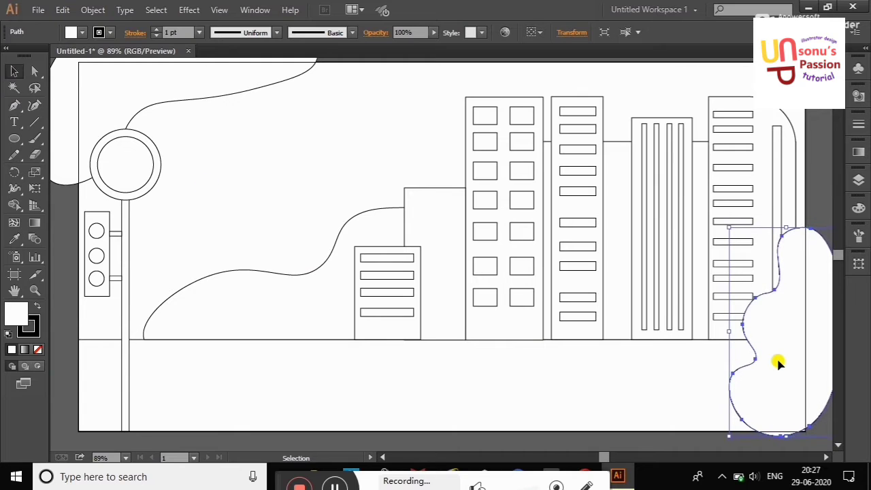
left_click(695, 394)
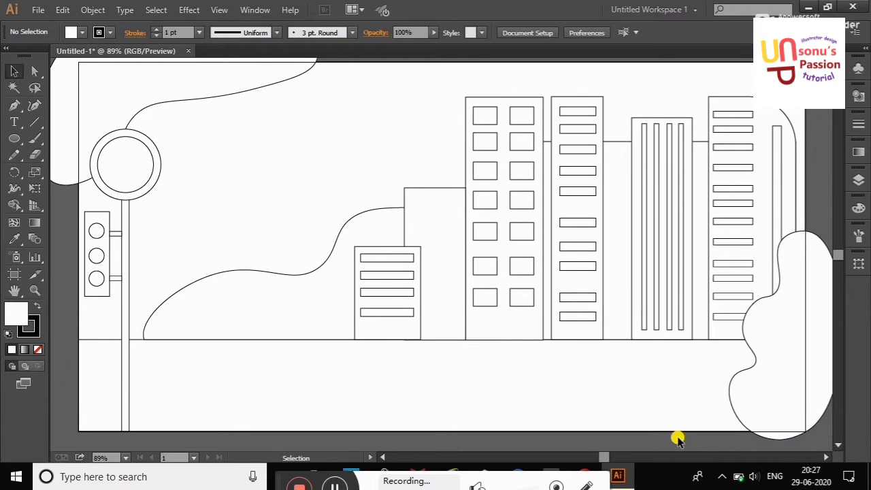
left_click(803, 335)
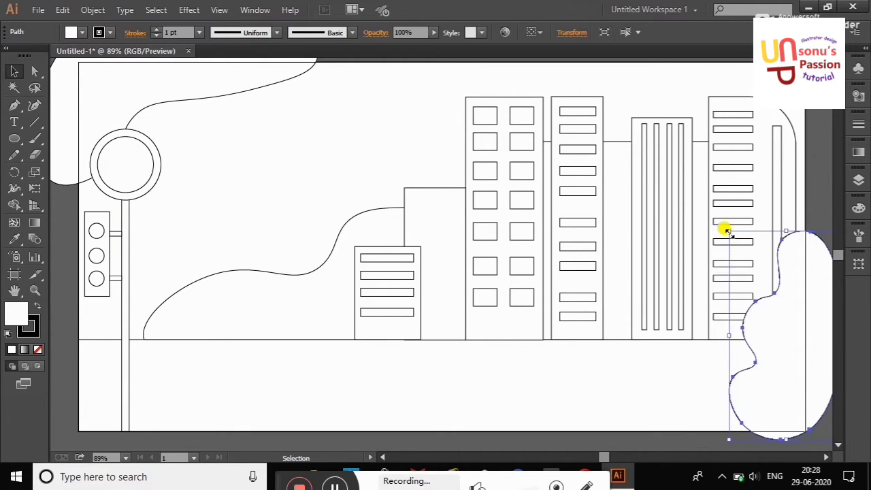
left_click_drag(728, 232, 758, 282)
left_click(817, 195)
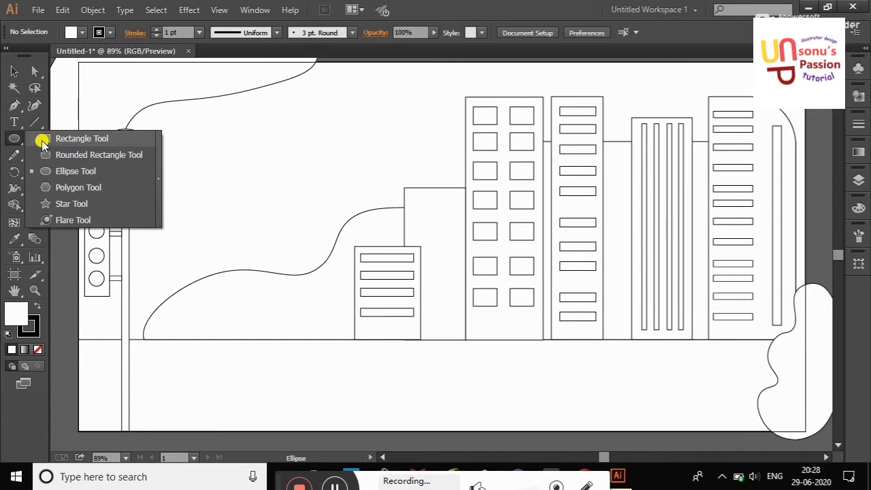
Draw a tall crosswalk stripe rectangle on the street, discarding a first attempt.
left_click_drag(14, 138, 41, 140)
left_click_drag(371, 355, 388, 413)
left_click(69, 222)
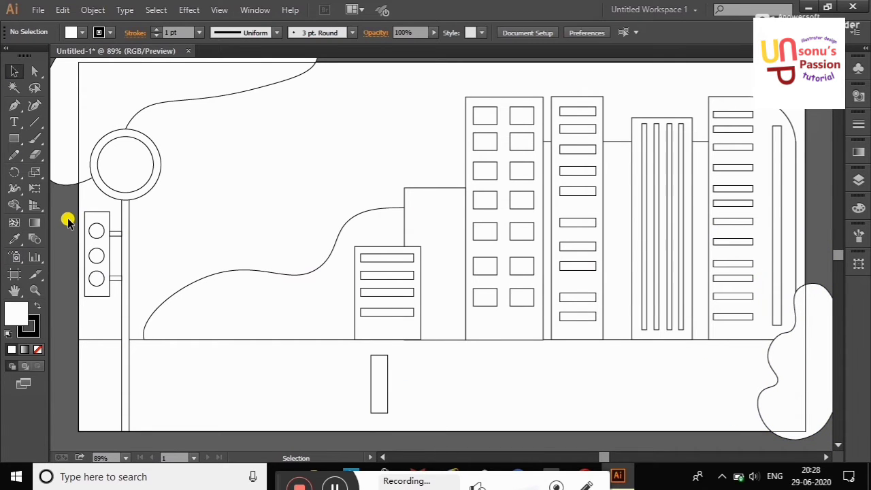
left_click(383, 371)
key("Delete")
left_click(15, 91)
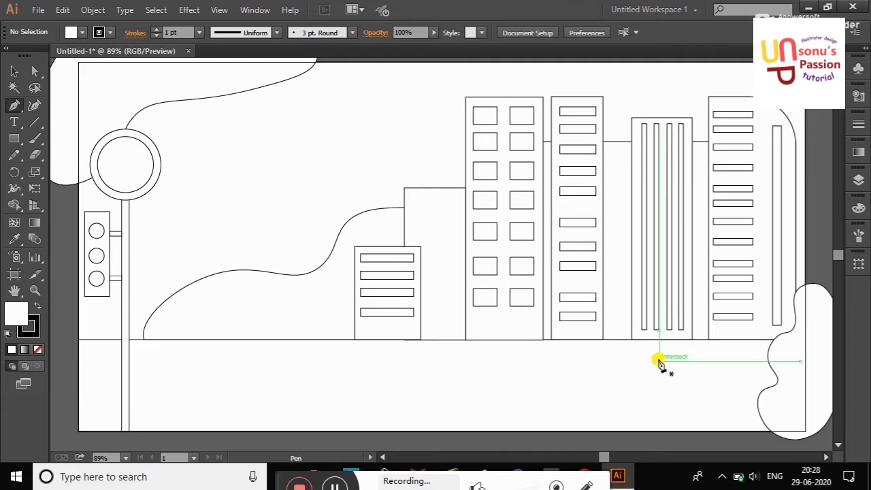
key("m")
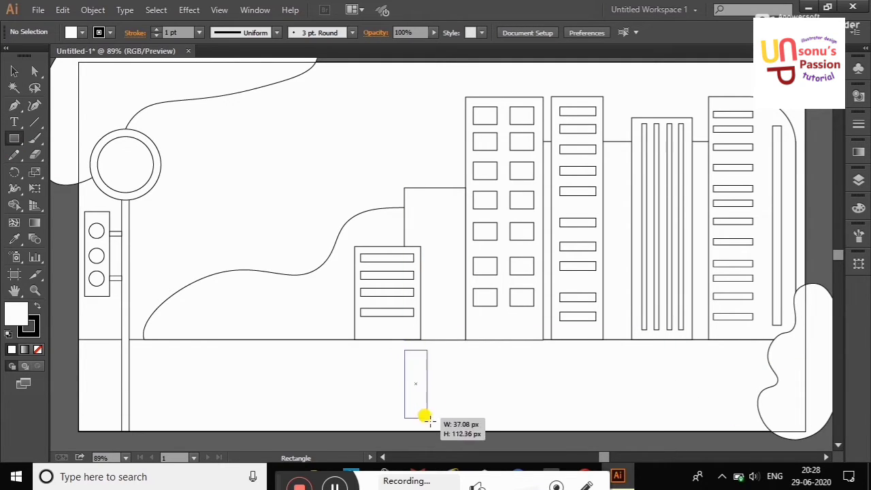
left_click_drag(405, 349, 429, 422)
Alt-drag copies of the stripe across the street.
left_click(14, 71)
left_click_drag(422, 385, 592, 379)
mouse_move(591, 379)
left_mouse_down("alt")
mouse_move(642, 379)
mouse_move(174, 377)
mouse_move(292, 377)
left_mouse_up("alt")
left_click_drag(650, 383, 723, 383, "alt")
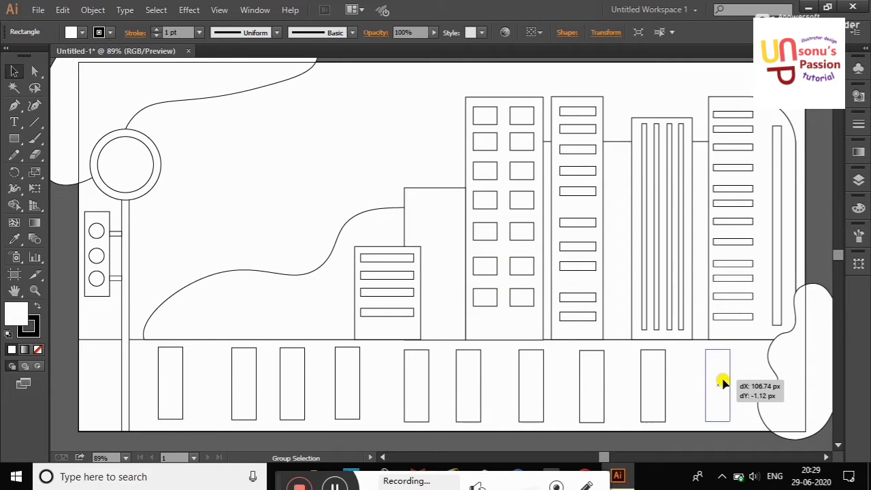
Select all the crosswalk stripes and align their bottom edges.
left_click(170, 384, "shift")
left_click(243, 385, "shift")
left_click(292, 385, "shift")
left_click(347, 385, "shift")
left_click(468, 386, "shift")
left_click(591, 386, "shift")
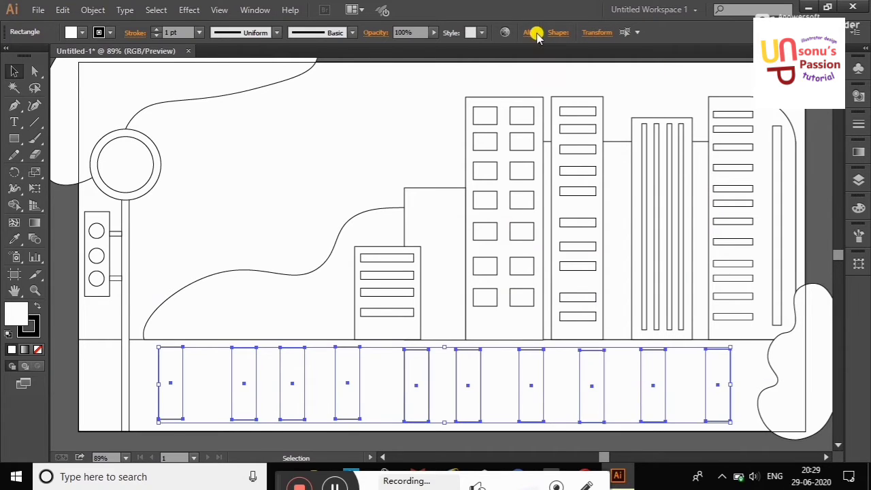
left_click(537, 35)
left_click(502, 64)
Slant the stripes into perspective with Free Transform and stretch them edge to edge.
left_click(35, 190)
left_click_drag(158, 348, 230, 354)
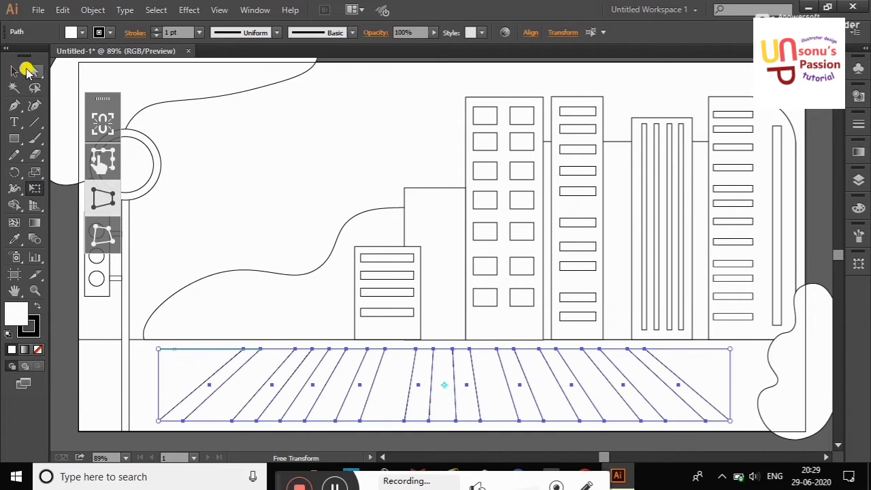
left_click(15, 70)
left_click_drag(158, 384, 78, 384)
left_click_drag(730, 384, 785, 386)
Group the crosswalk stripes and move the group onto its own new layer.
left_click(859, 180)
right_click(554, 196)
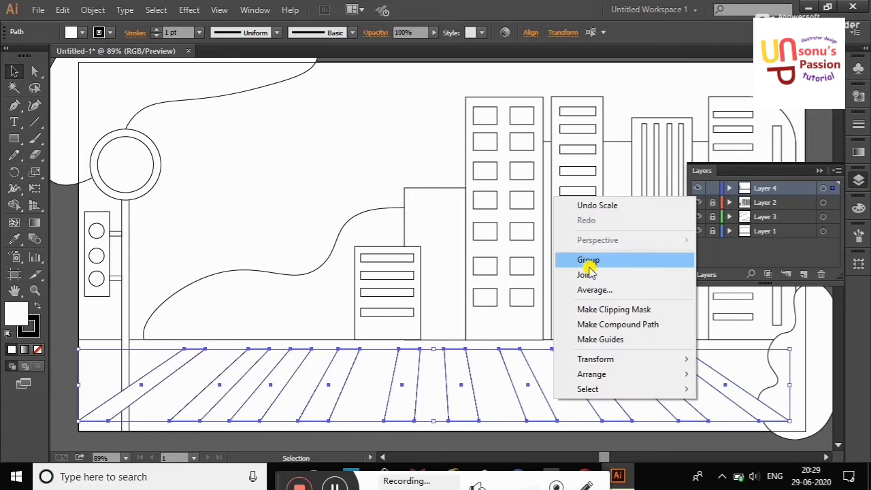
left_click(585, 260)
mouse_move(762, 188)
left_mouse_down()
mouse_move(764, 229)
mouse_move(728, 215)
mouse_move(755, 182)
left_mouse_up()
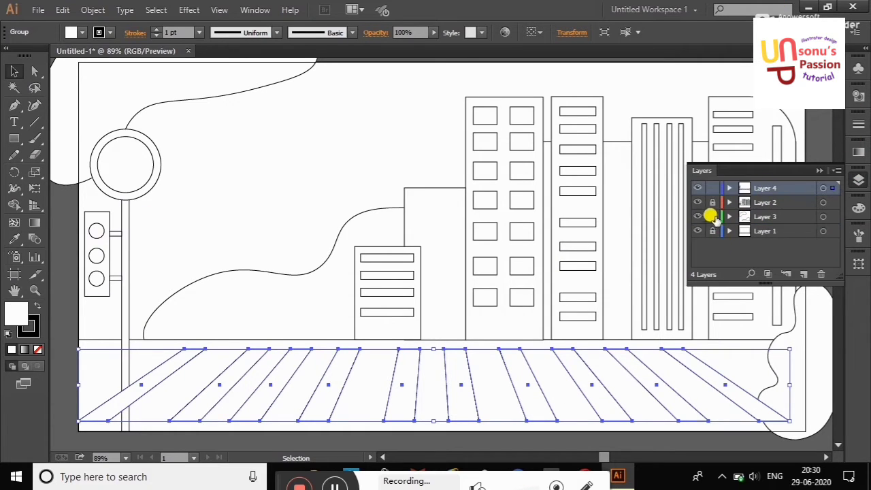
left_click(729, 189)
scroll(770, 249, "down", 1)
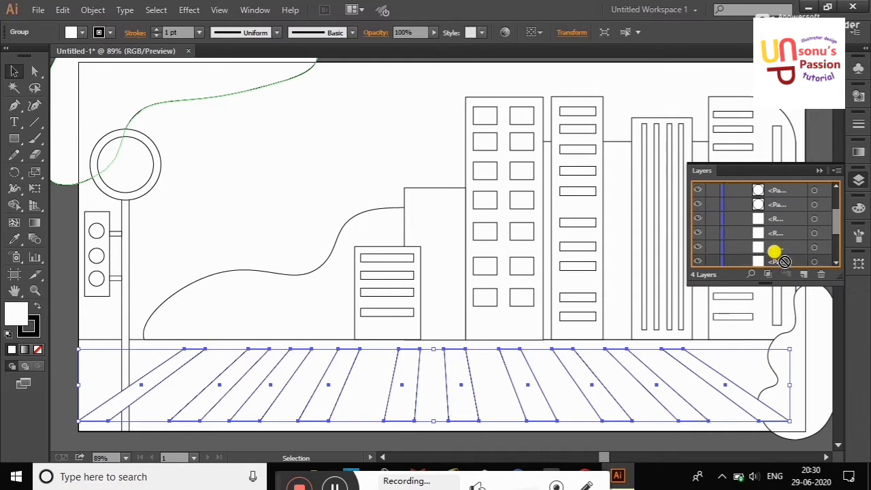
scroll(782, 204, "up", 2)
left_click_drag(787, 196, 727, 195)
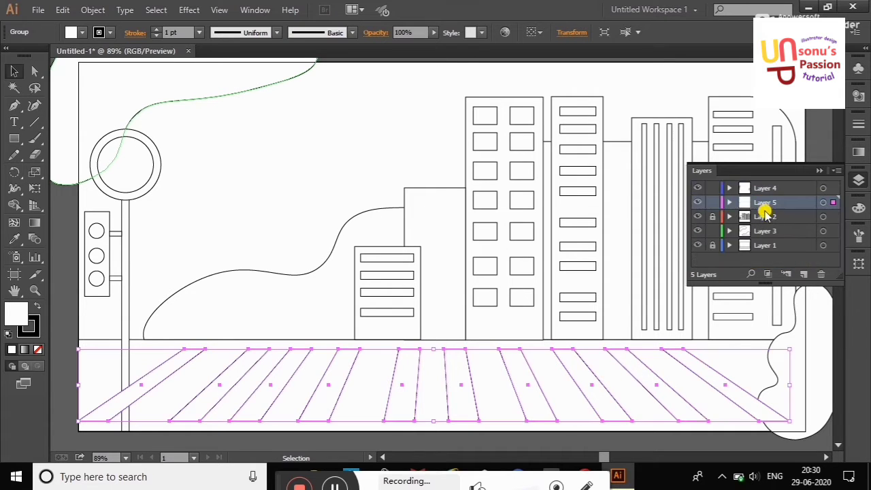
left_click(817, 175)
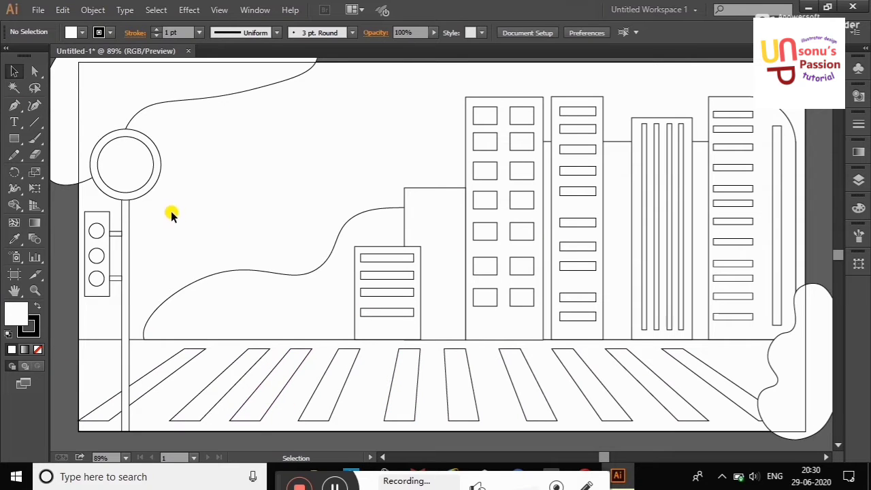
Draw a closed bush outline near the base of the traffic-light pole.
right_click(814, 331)
left_click(859, 180)
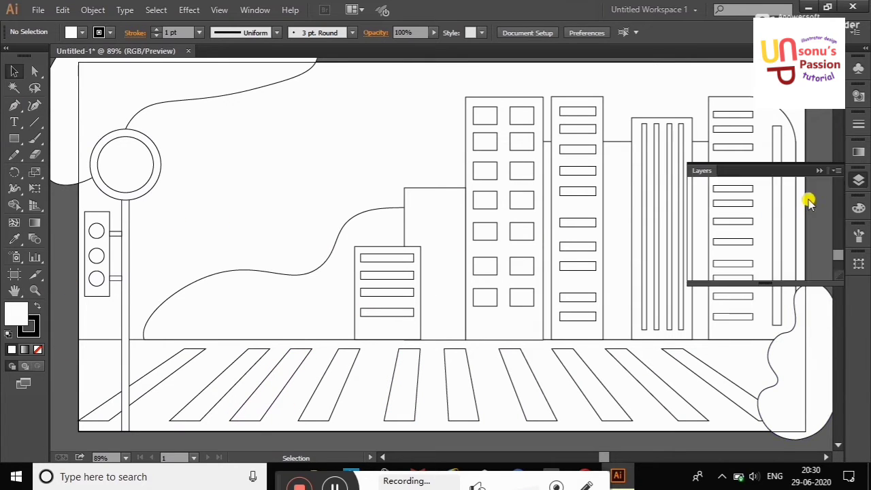
left_click(816, 171)
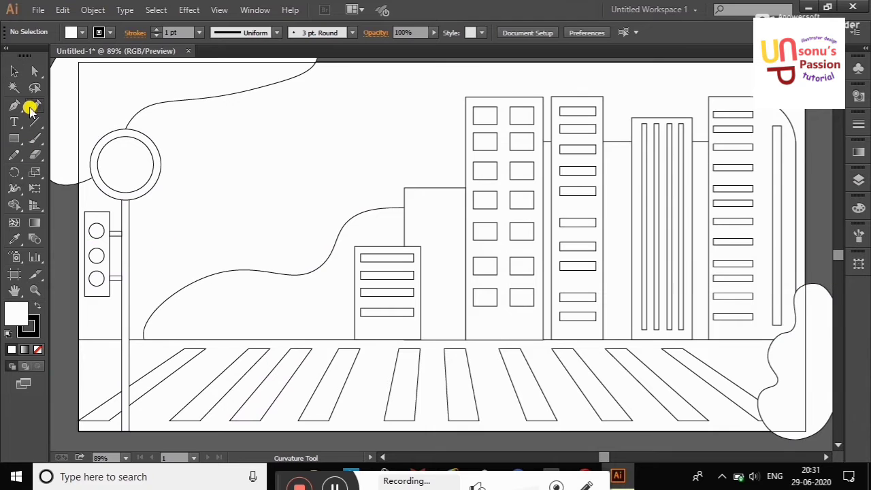
left_click(80, 256)
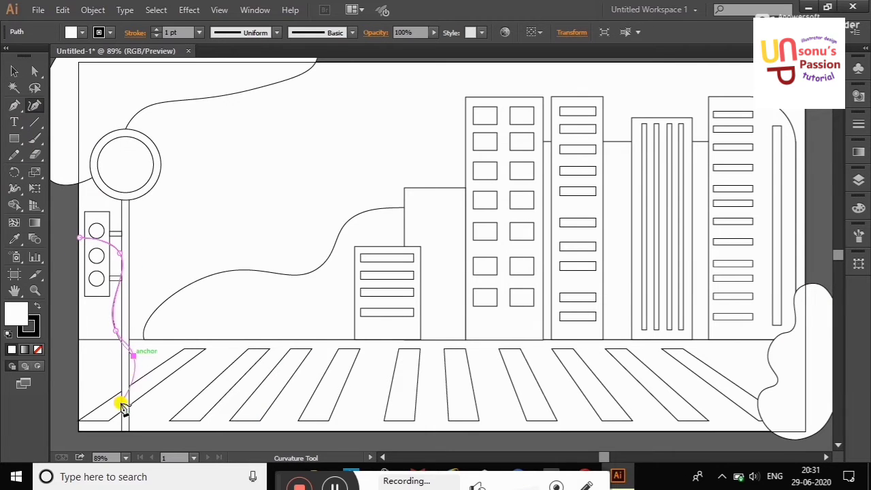
left_click(78, 430)
left_click(79, 237)
Move the bush into the lower-left corner and resize it beside the pole.
left_click(14, 71)
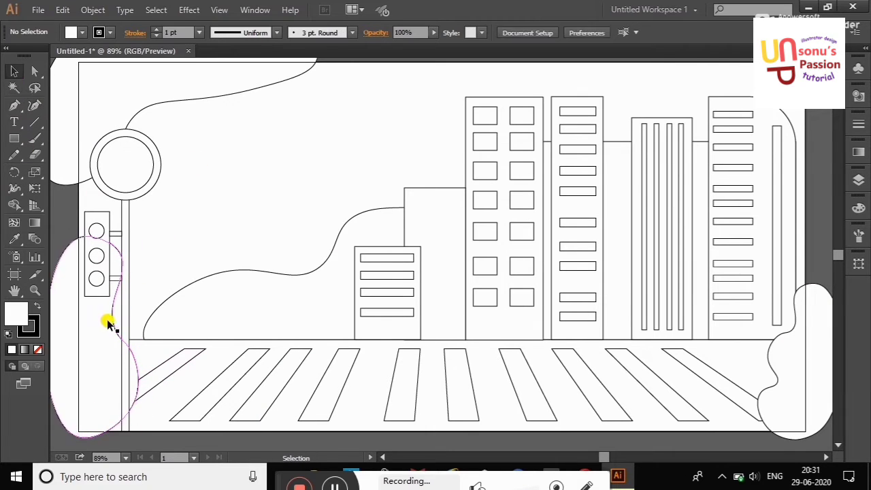
mouse_move(108, 321)
left_mouse_down()
mouse_move(190, 312)
mouse_move(198, 237)
left_mouse_up()
left_click_drag(164, 346, 78, 346)
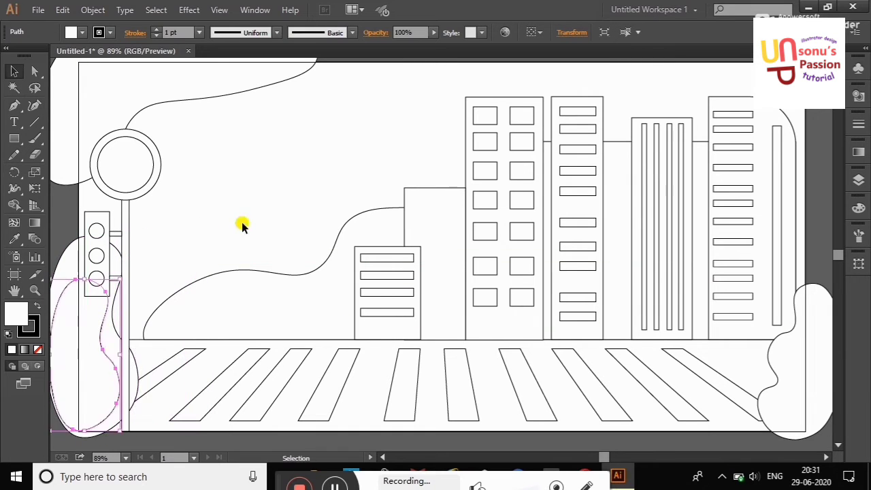
left_click_drag(94, 379, 94, 387)
left_click_drag(122, 266, 122, 258)
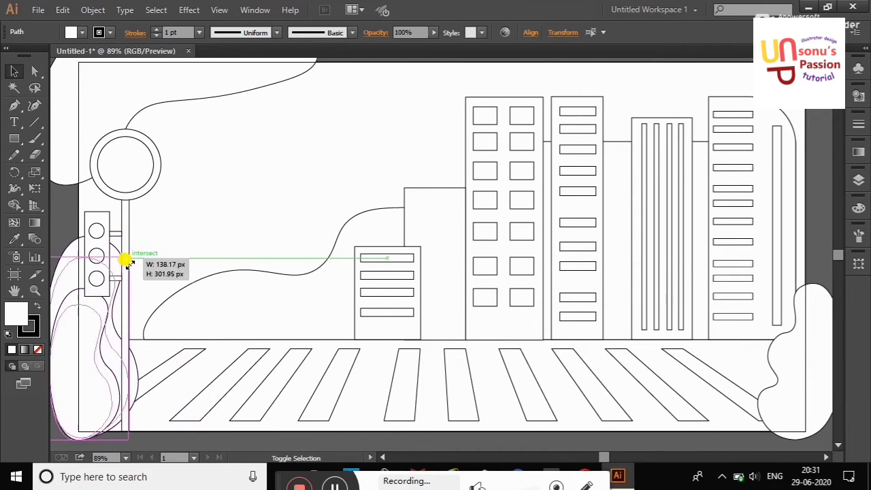
left_click(175, 224)
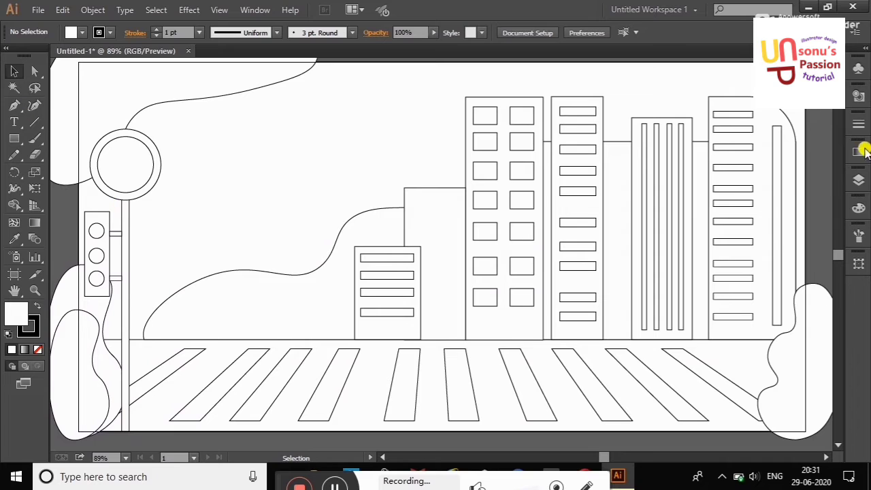
left_click(859, 179)
left_click(823, 160)
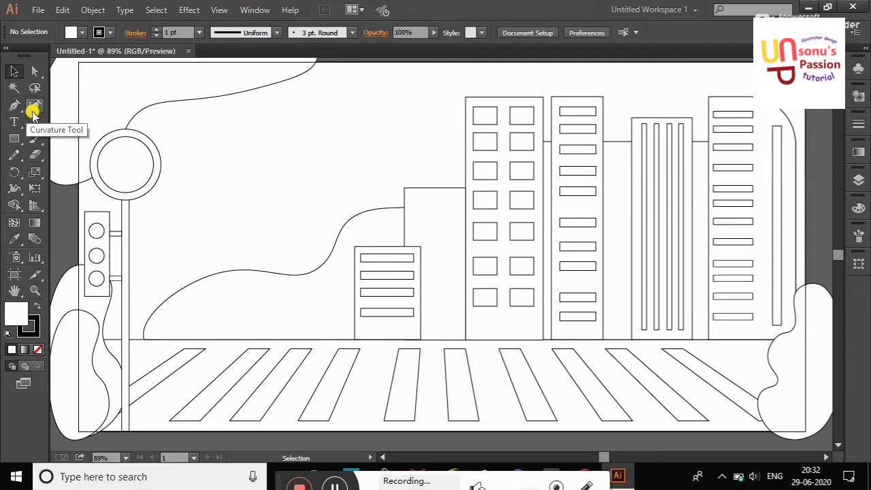
Draw the torso rectangle above the crosswalk and taper it into a trapezoid.
left_click(14, 138)
left_click_drag(214, 175, 265, 244)
left_click(35, 104)
left_click_drag(266, 175, 256, 187)
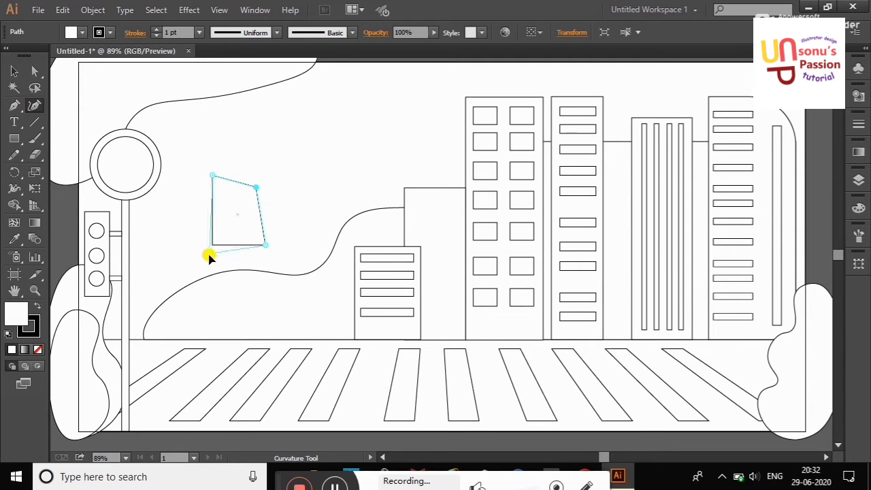
left_click_drag(211, 244, 200, 279)
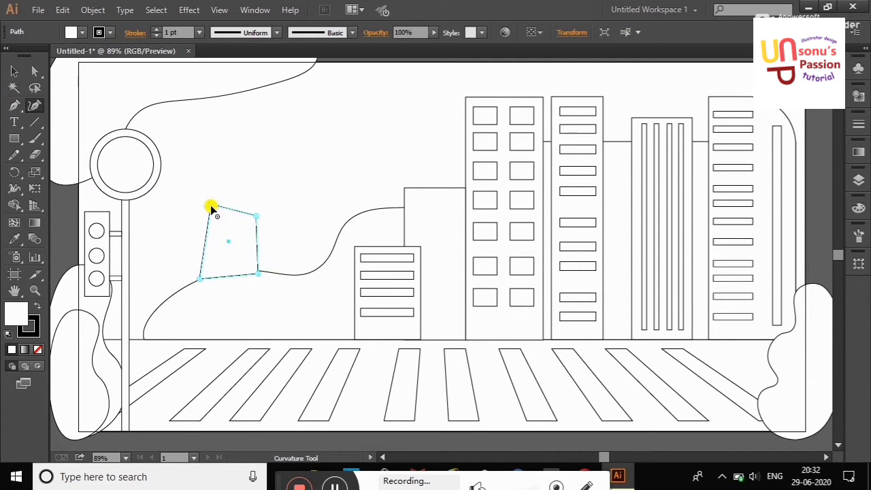
Draw a closed leg quadrilateral starting at the torso's lower-left corner.
left_click(13, 104)
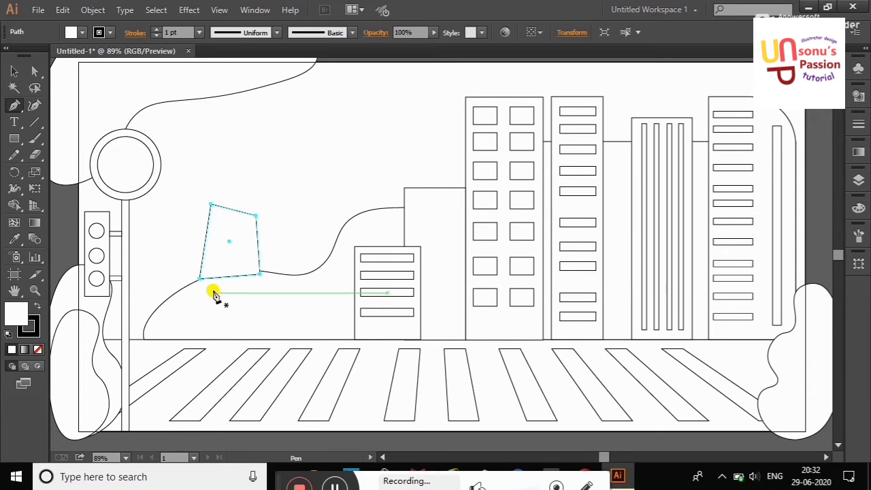
left_click(229, 146, "ctrl")
left_click(199, 279)
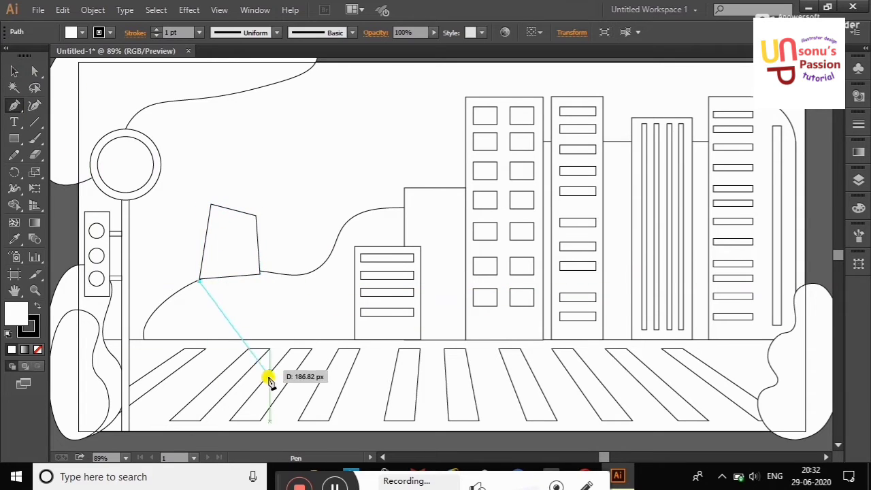
left_click(264, 366)
left_click(289, 350)
left_click(259, 275)
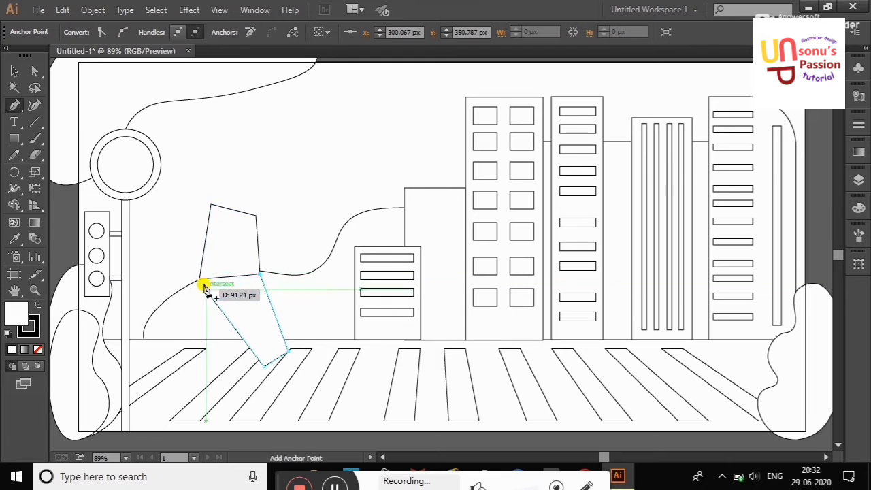
left_click(200, 279)
key("shift+grave")
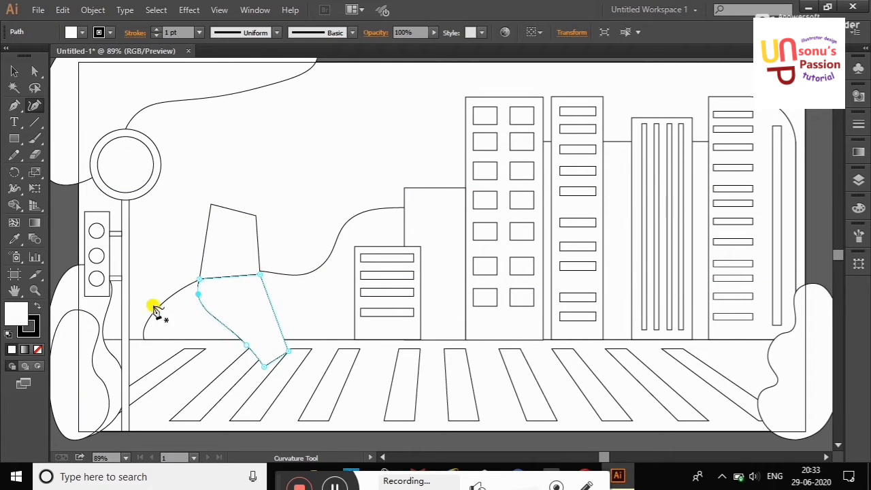
Resize the leg shape and shift it about 37 px left.
left_click(14, 71)
left_click(345, 301)
left_click(286, 363)
left_click_drag(288, 365, 311, 395)
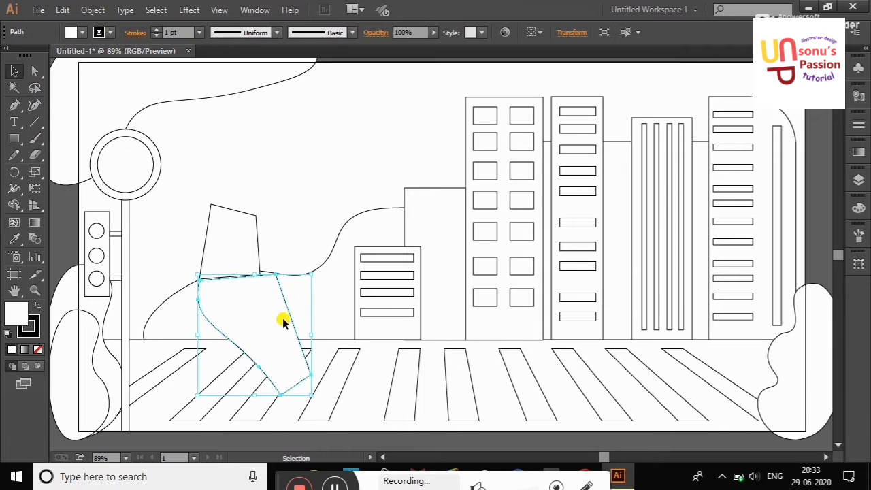
left_click_drag(310, 273, 252, 307)
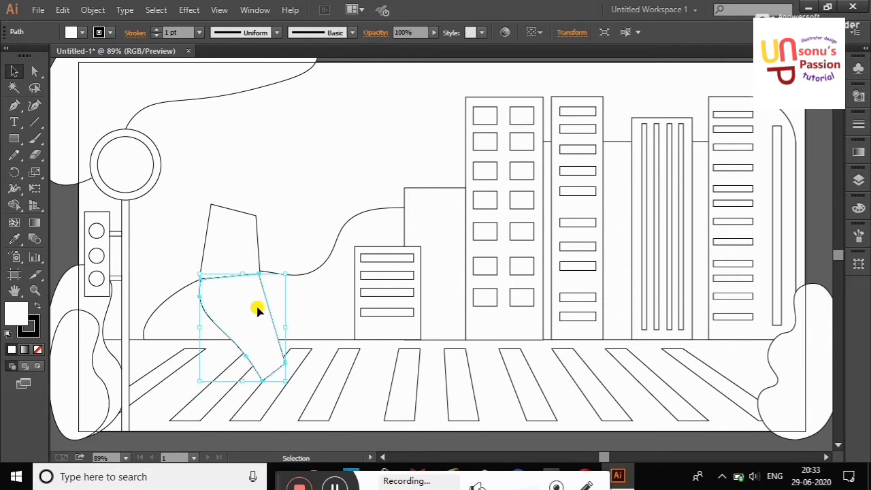
left_click(338, 190)
left_click(247, 306)
right_click(247, 306)
left_click(486, 331)
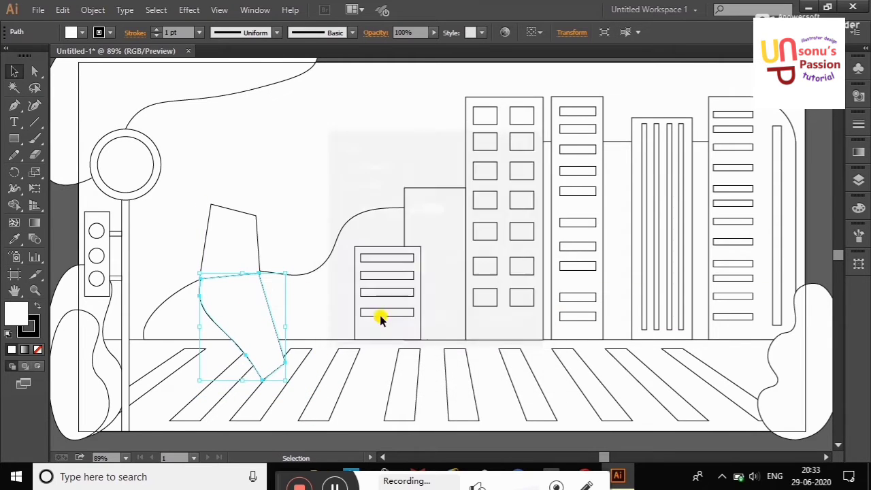
left_click(381, 317)
left_click_drag(258, 310, 232, 308)
Curve the leg's right edge and check its paths in Layer 6.
left_click(34, 105)
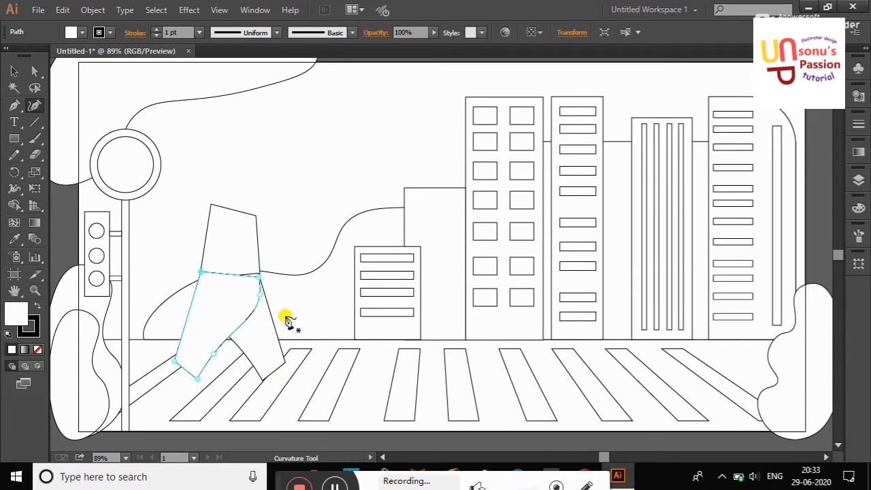
left_click(258, 293)
left_click(15, 71)
left_click(859, 180)
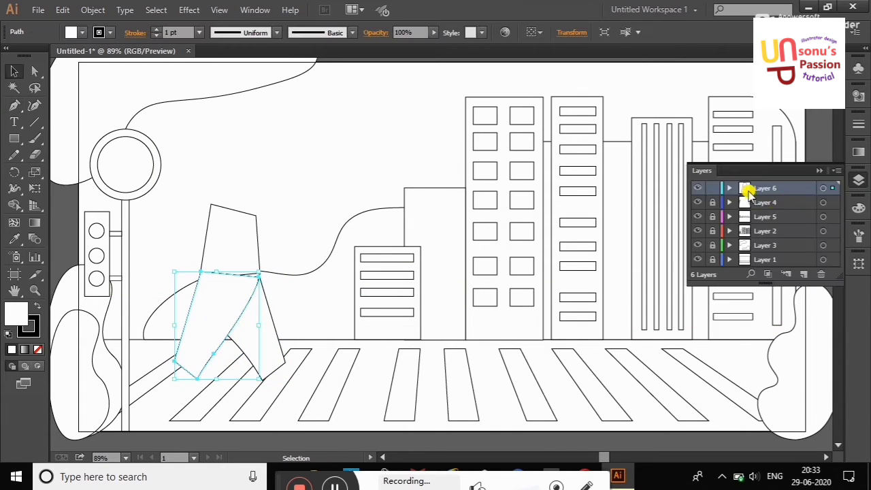
left_click(730, 188)
left_click(859, 180)
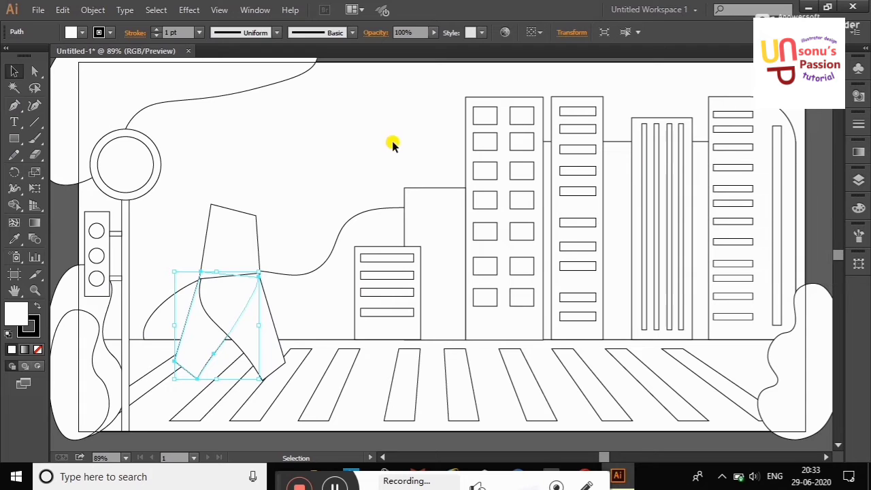
left_click(382, 199)
left_click(225, 306)
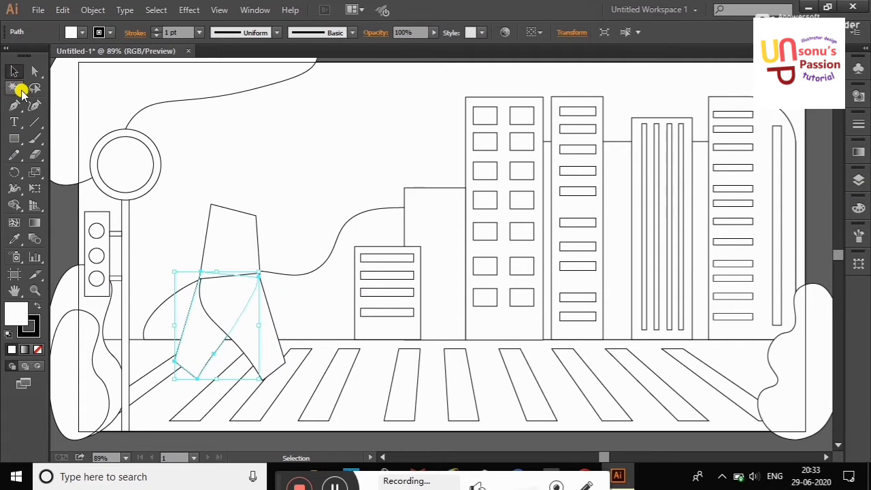
left_click(34, 106)
key("v")
left_click(289, 177)
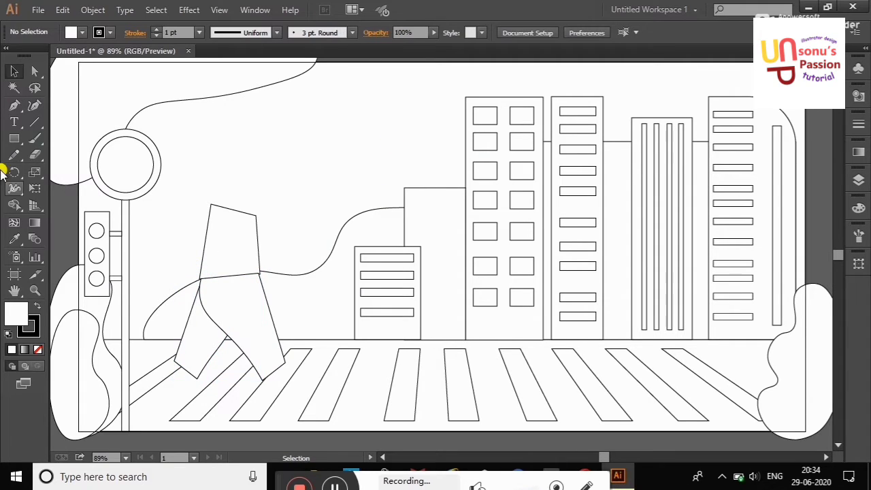
Draw a small closed foot shape beneath the back leg.
key("p")
left_click(181, 367)
left_click(167, 401)
left_click(182, 403)
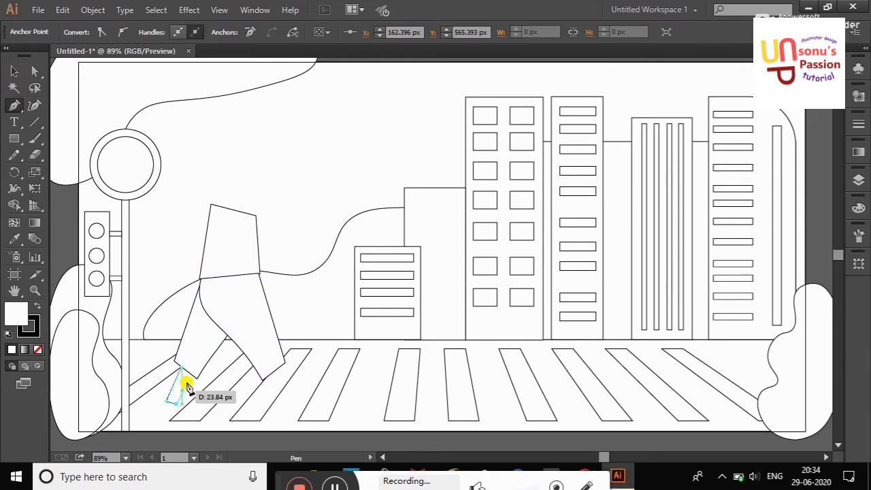
left_click(181, 367)
left_click(14, 70)
left_click(207, 383)
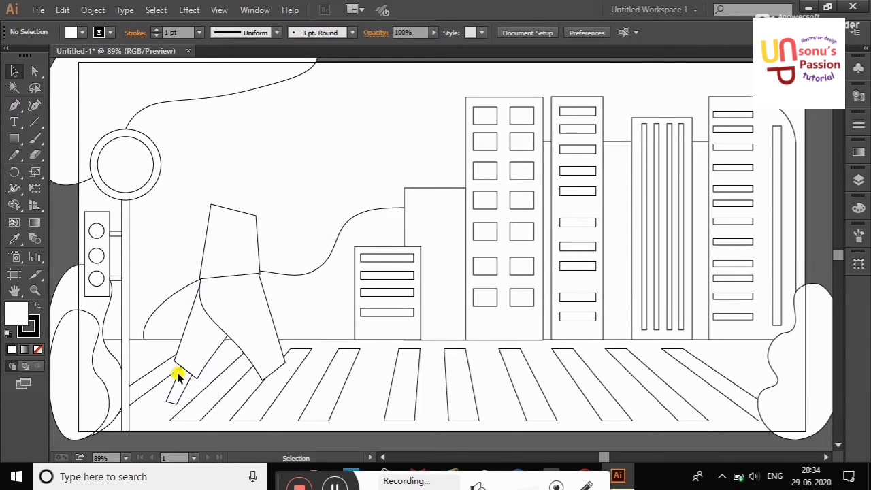
Reflect the foot and move it right under the front leg.
right_click(177, 376)
left_click(373, 393)
key("Return")
left_click_drag(171, 389, 279, 387)
left_click(310, 179)
Outline a shoe under the front leg and place a foot copy under the back leg.
left_click(14, 105)
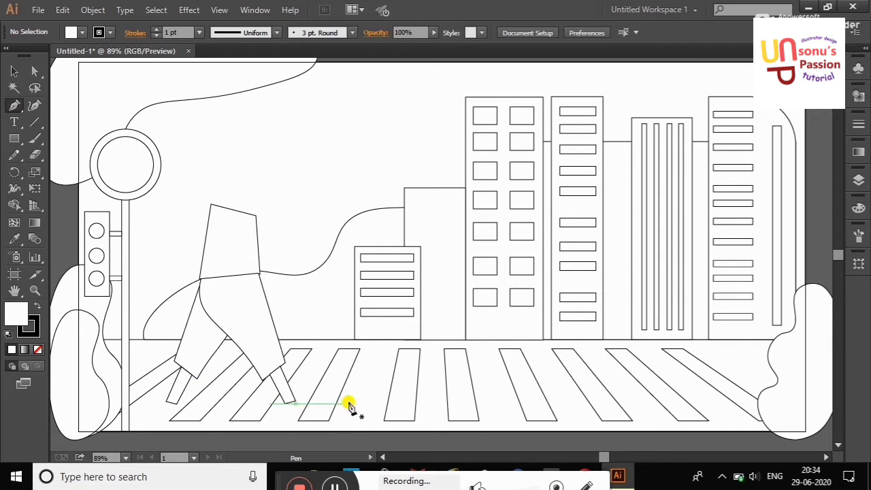
left_click(318, 407)
left_click(292, 401)
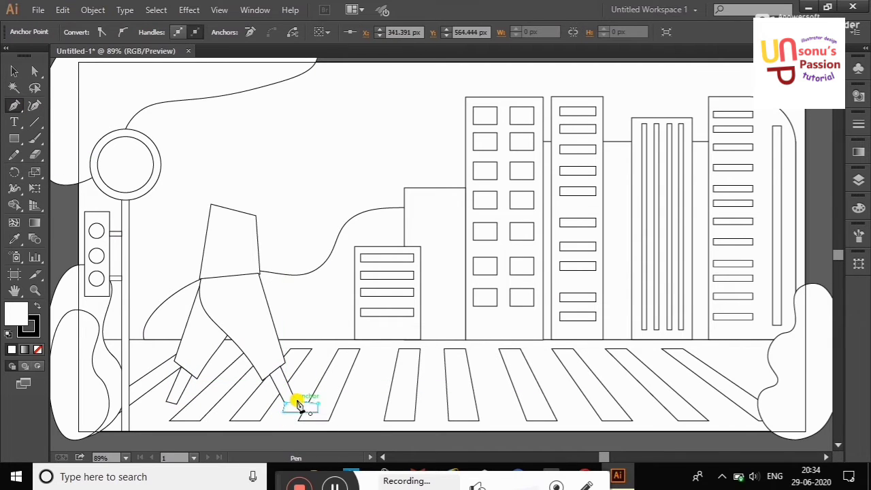
key("v")
mouse_move(309, 407)
left_mouse_down("alt")
mouse_move(190, 405)
mouse_move(204, 414)
left_mouse_up("alt")
Tilt the back foot to match the angle of its leg.
left_click(337, 298)
left_click(179, 405)
left_click(324, 305)
key("ctrl+z")
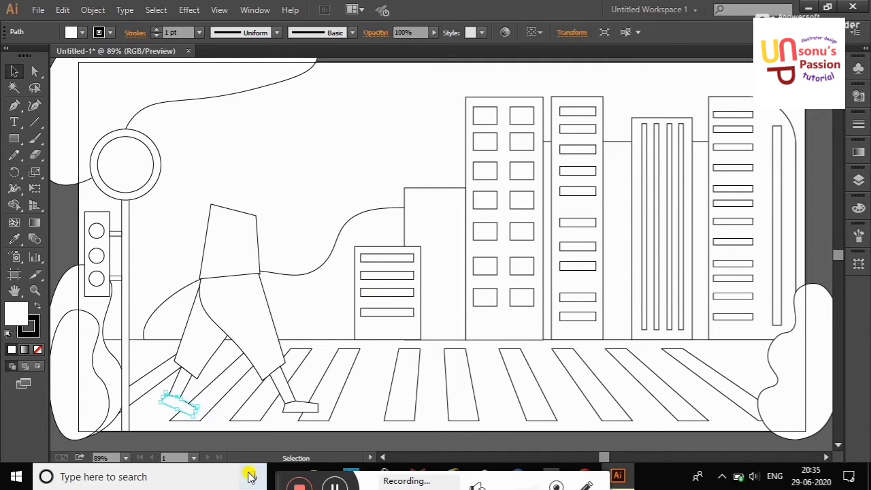
left_click(336, 328)
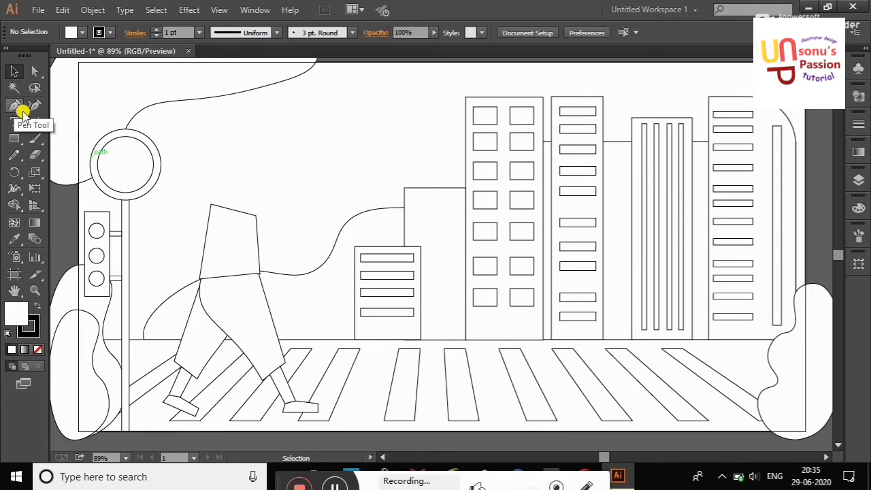
Make a small arch-shaped head piece and move it onto the figure's body.
left_click(14, 138)
left_click(34, 105)
left_click_drag(257, 136, 261, 141)
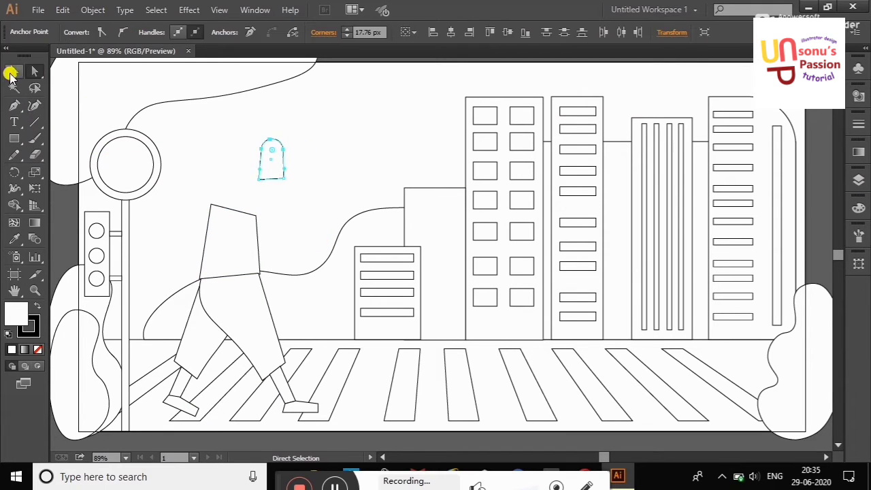
left_click(14, 70)
left_click_drag(271, 158, 237, 237)
left_click(306, 194)
Round the head shape's top corners using the Direct Selection corner widget.
left_click(35, 71)
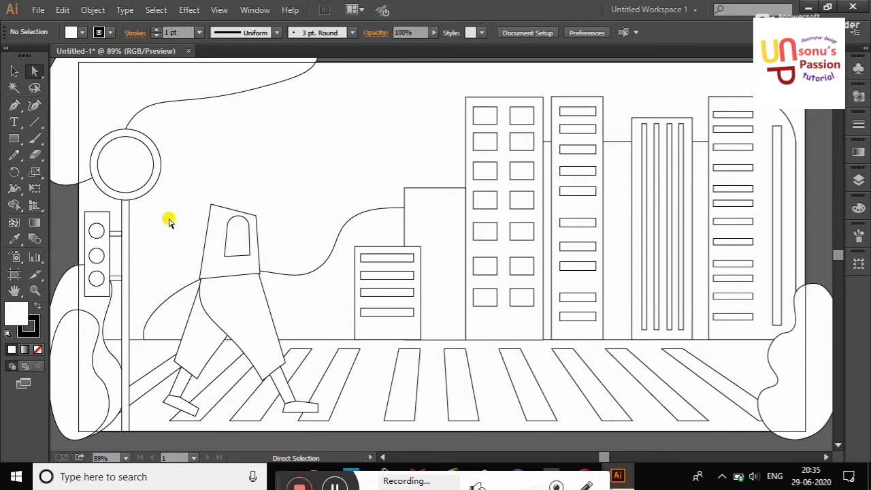
left_click(212, 204)
mouse_move(214, 198)
left_mouse_down()
mouse_move(219, 219)
mouse_move(197, 240)
left_mouse_up()
left_click(14, 71)
right_click(229, 232)
left_click(292, 210)
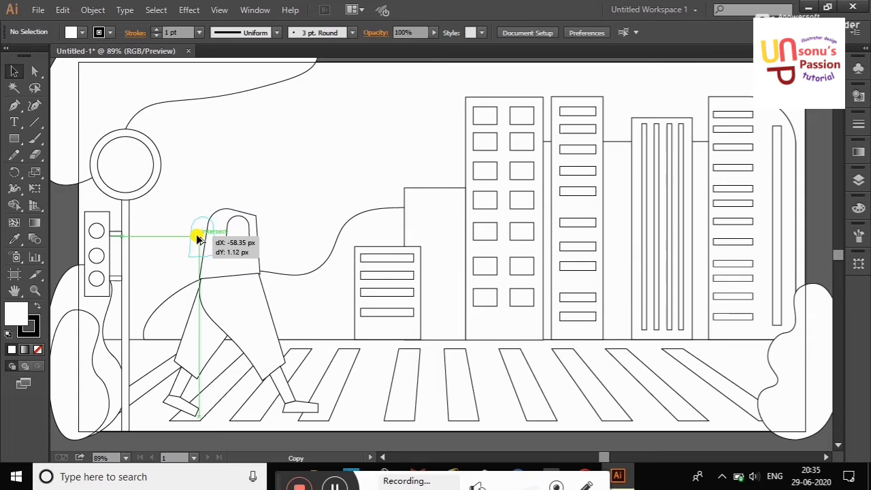
left_click(858, 179)
scroll(783, 232, "down", 1)
left_click(858, 179)
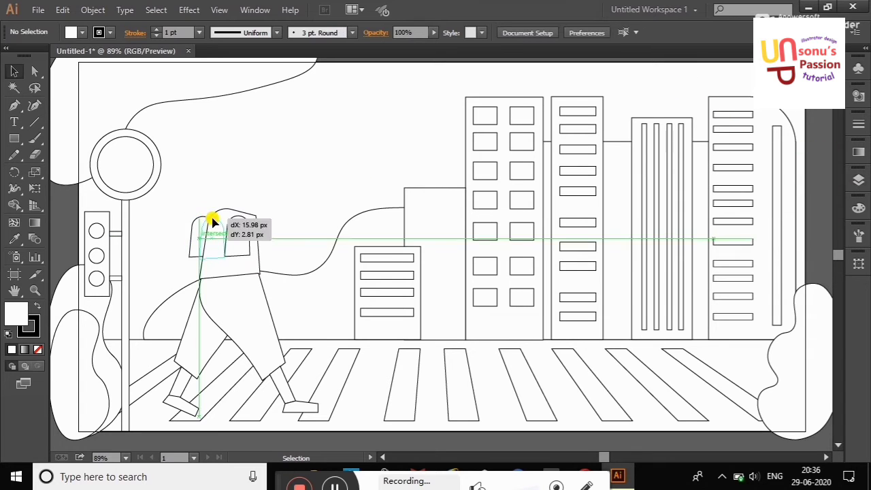
Adjust the head's position and tip, then scale the whole figure down and up.
mouse_move(212, 249)
left_mouse_down()
mouse_move(181, 225)
mouse_move(327, 418)
left_mouse_up()
left_click(200, 175)
left_click(308, 163)
left_click(210, 171)
mouse_move(321, 208)
left_mouse_down()
mouse_move(260, 329)
mouse_move(216, 307)
left_mouse_up()
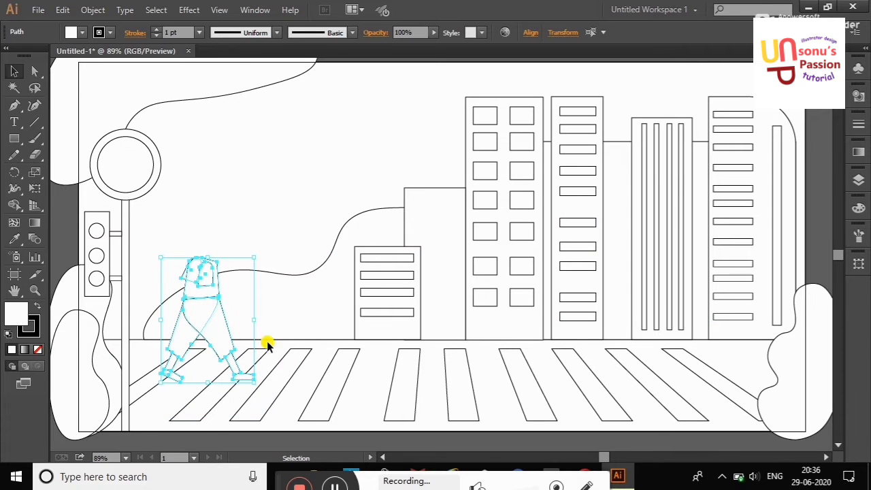
left_click(304, 401)
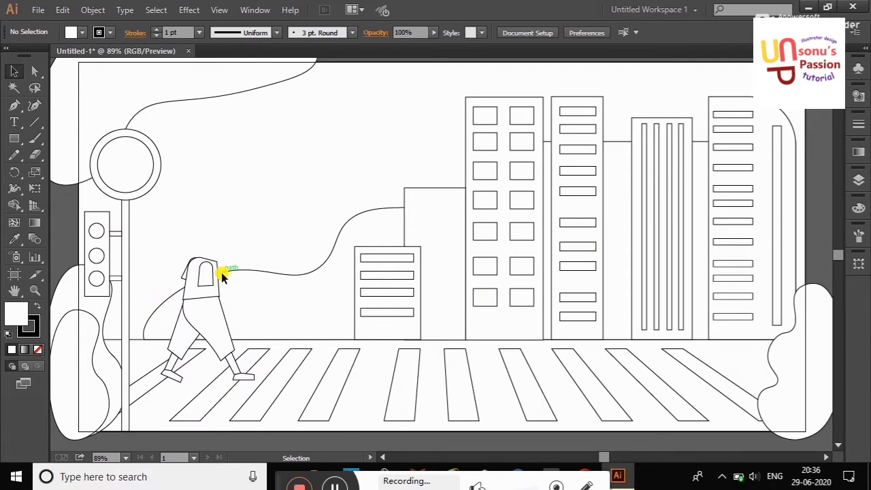
right_click(200, 219)
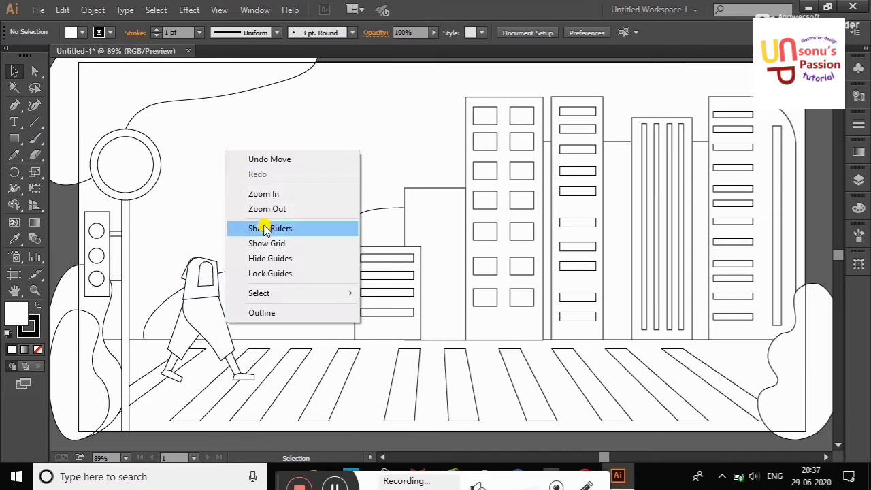
Zoom in on the walking figure and select the head's top anchors.
left_click(263, 197)
key("ctrl+plus")
scroll(208, 250, "left", 5)
key("a")
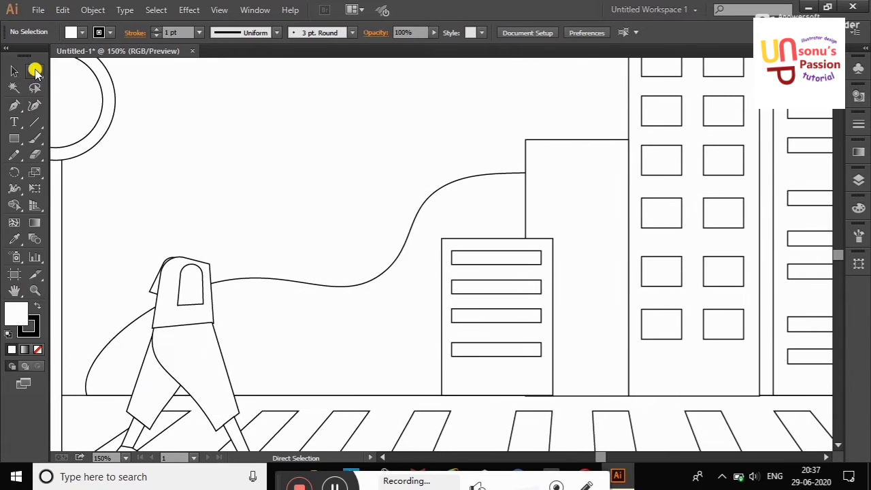
mouse_move(230, 240)
left_mouse_down()
mouse_move(218, 288)
mouse_move(188, 288)
left_mouse_up()
left_click(15, 71)
left_click(202, 208)
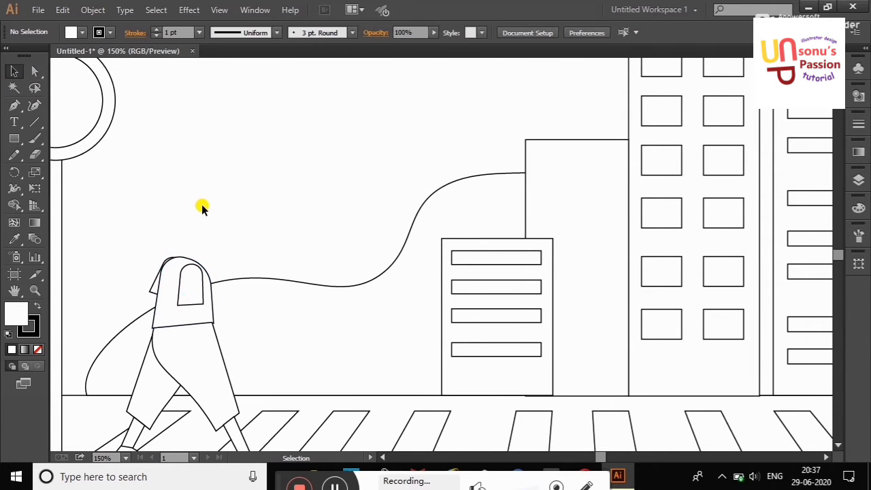
Draw a looping hair outline with Curvature and a small face profile with the Pen.
left_click(34, 105)
left_click(207, 203)
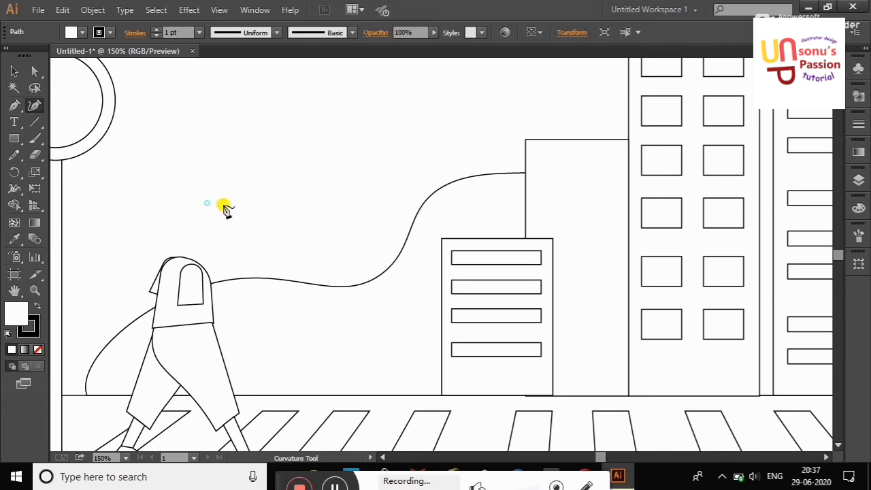
left_click(149, 262)
key("p")
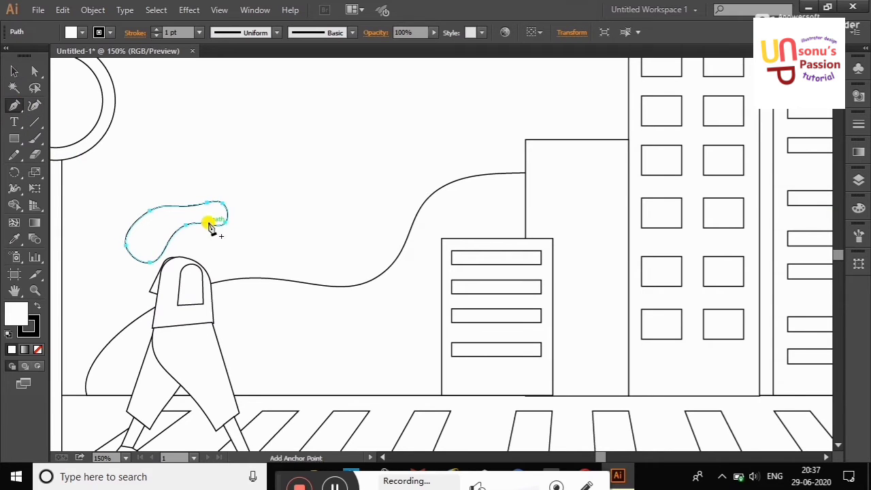
left_click(271, 172)
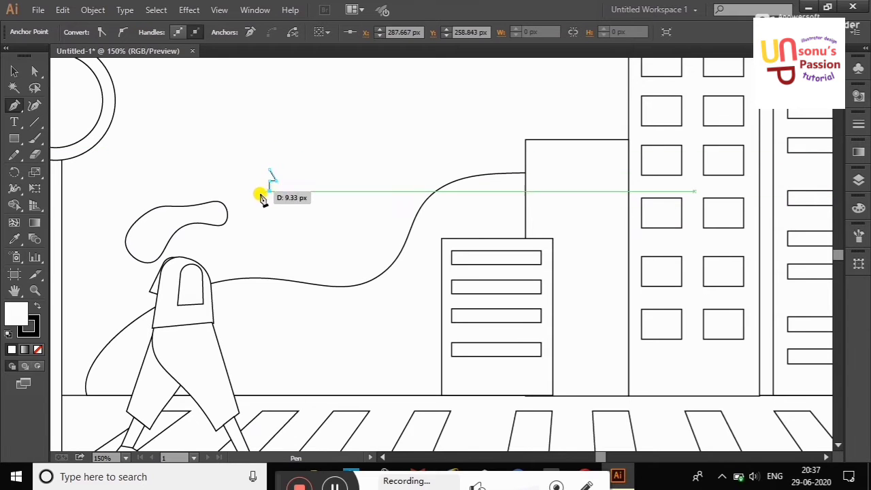
left_click(261, 191)
left_click(249, 170)
left_click(270, 172)
key("v")
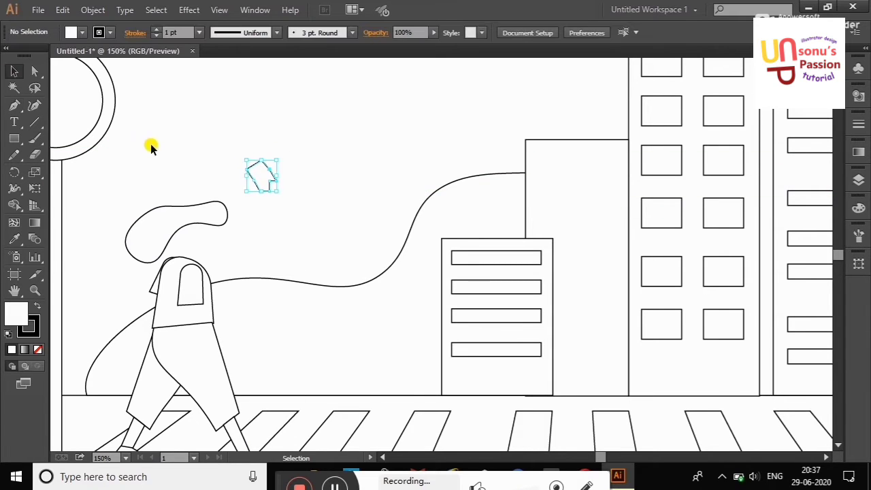
Position the face profile and hair together on top of the torso.
left_click_drag(253, 187, 201, 226)
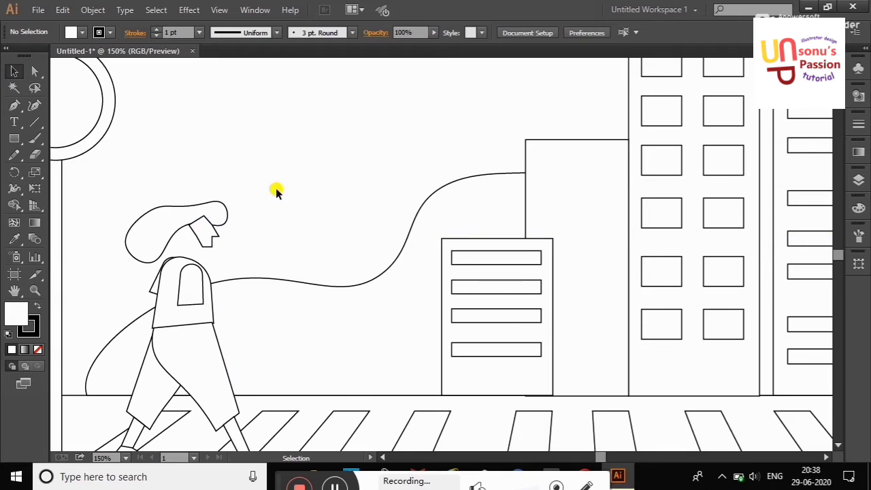
left_click(854, 188)
left_click_drag(203, 224, 187, 244)
left_click(223, 237)
key("shift+grave")
left_click(187, 245)
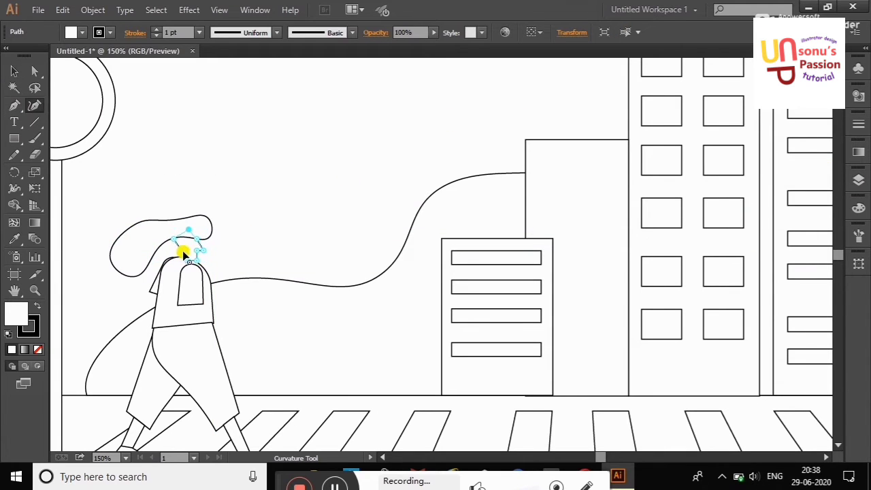
key("v")
left_click(242, 159)
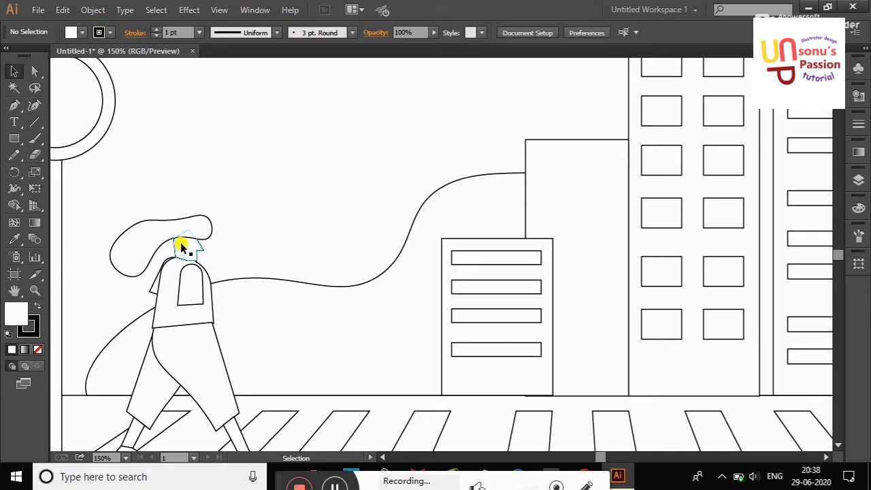
left_click(179, 246)
left_click(157, 233, "shift")
left_click_drag(157, 233, 161, 221)
left_click(95, 170)
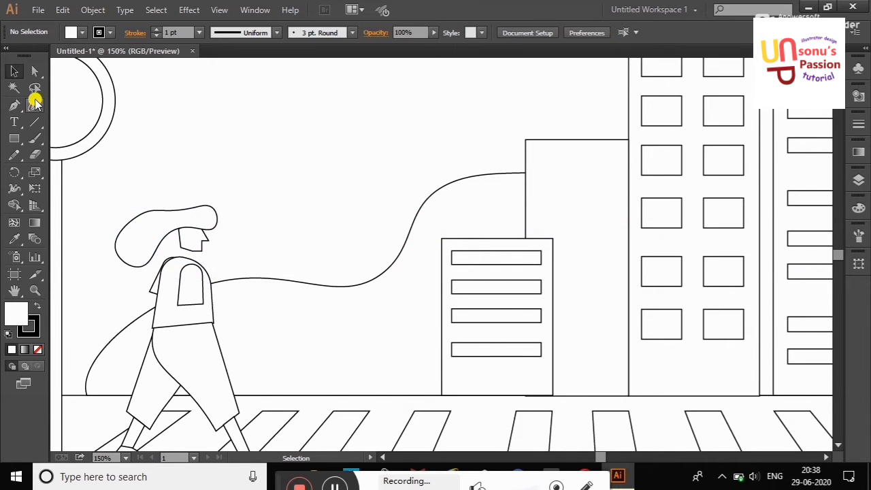
Add a neck line below the face and select the hair path for curve reshaping.
left_click(14, 105)
left_click(181, 255)
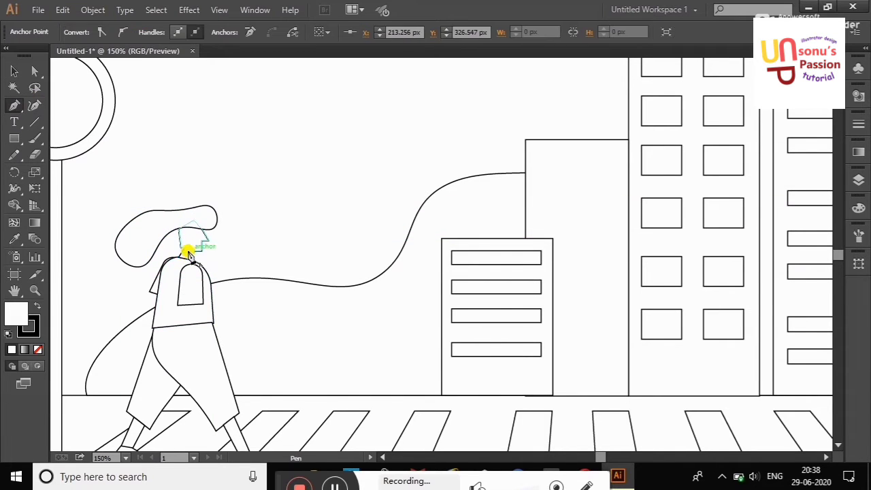
left_click(14, 71)
left_click(339, 185)
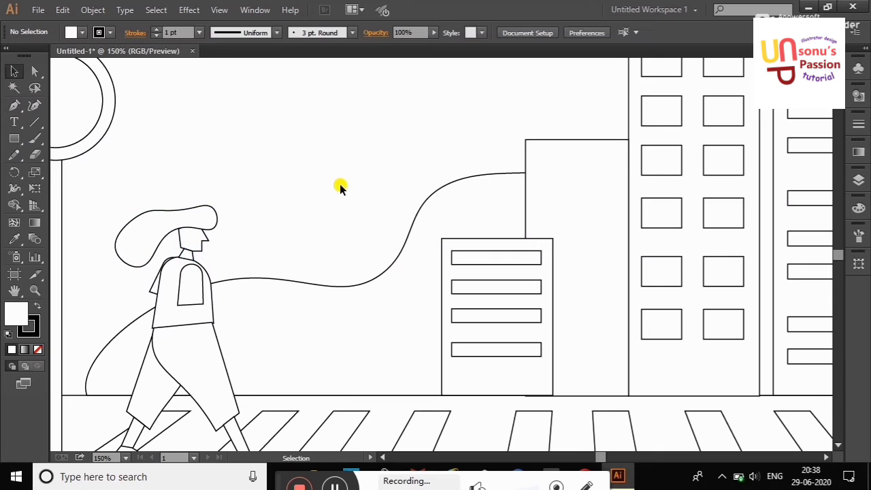
left_click(174, 239)
key("shift+grave")
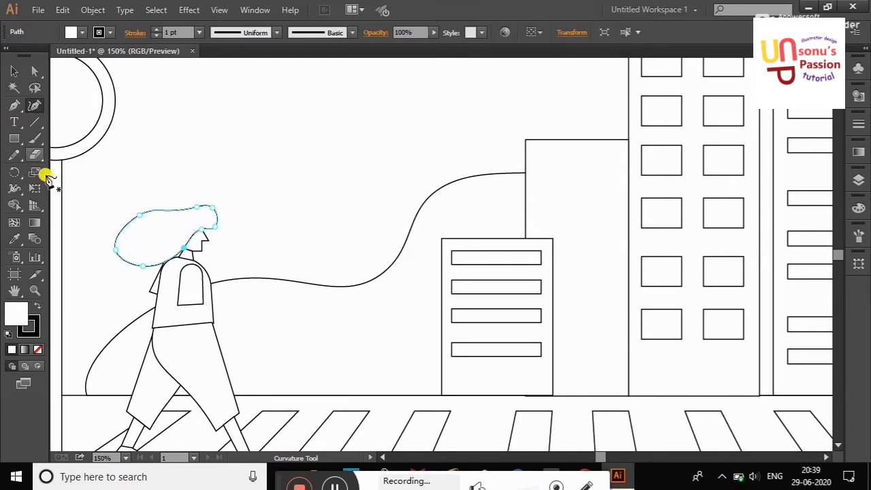
Draw a bent arm outline with the Pen tool, reaching forward and up from the torso.
key("v")
left_click(307, 291)
key("p")
left_click(184, 293)
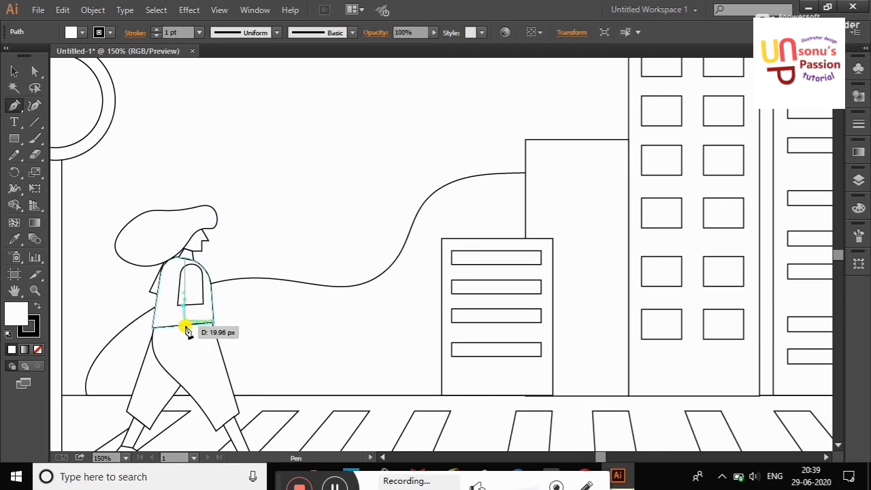
left_click(184, 324)
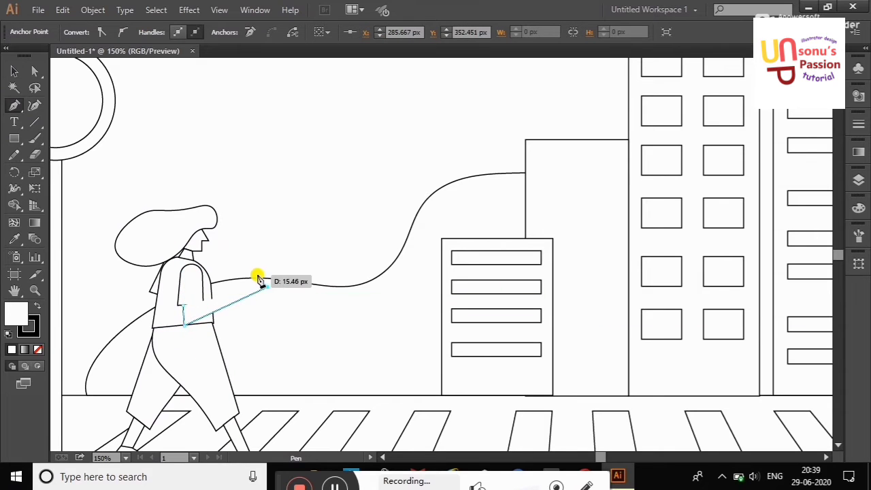
left_click(258, 277)
left_click(267, 286)
left_click(194, 320)
left_click(196, 292)
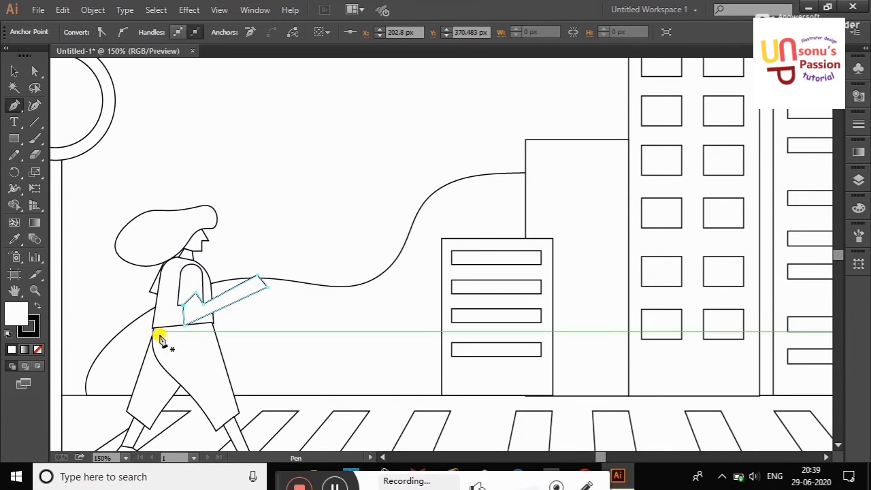
Shorten the arm by dragging its far end inward with Direct Selection.
key("shift+asciitilde")
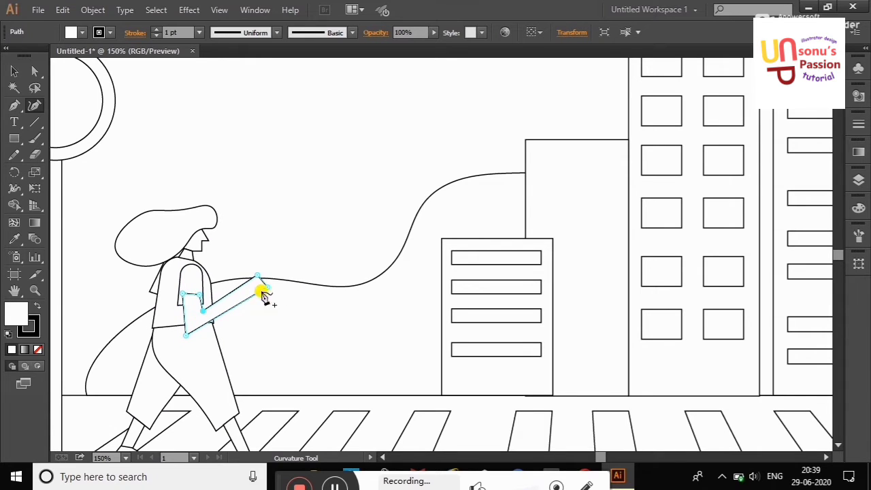
key("a")
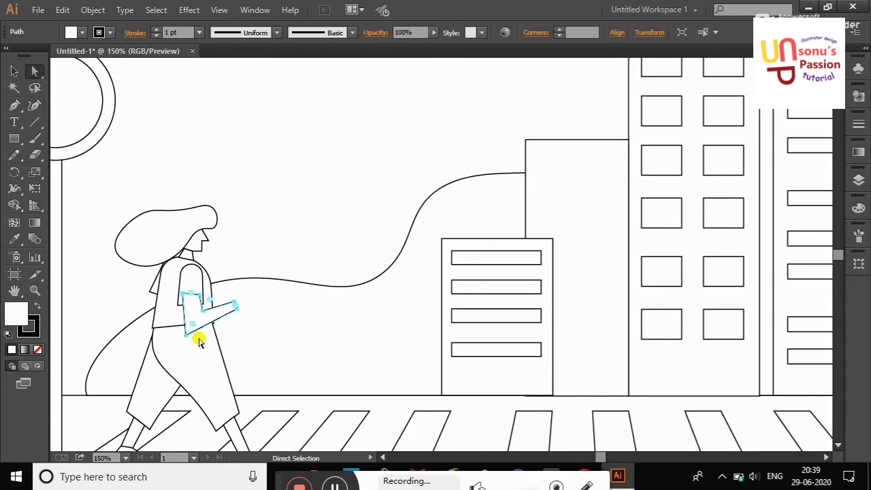
right_click(245, 249)
left_click(193, 328)
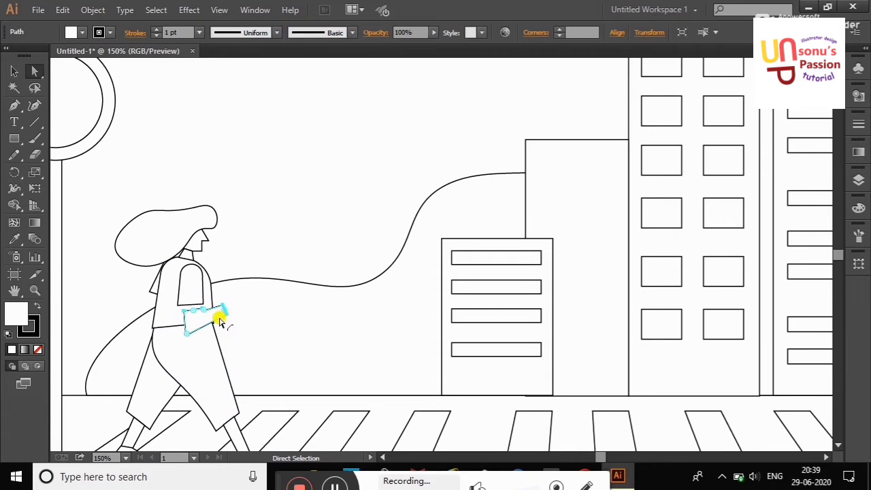
mouse_move(193, 327)
left_mouse_down()
mouse_move(279, 208)
mouse_move(224, 321)
mouse_move(237, 302)
left_mouse_up()
left_click(253, 194)
left_click(282, 195)
left_click(859, 179)
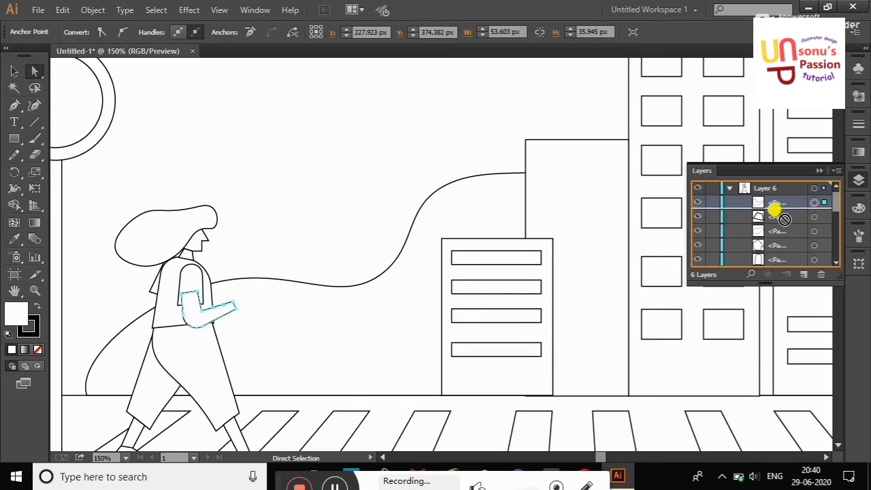
left_click(415, 169)
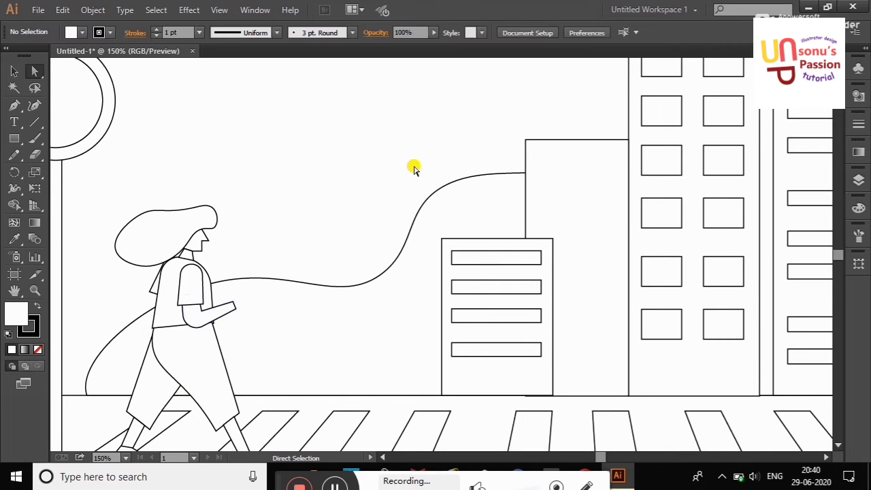
Zoom in on the arm and turn its bend into a smooth curve.
right_click(231, 275)
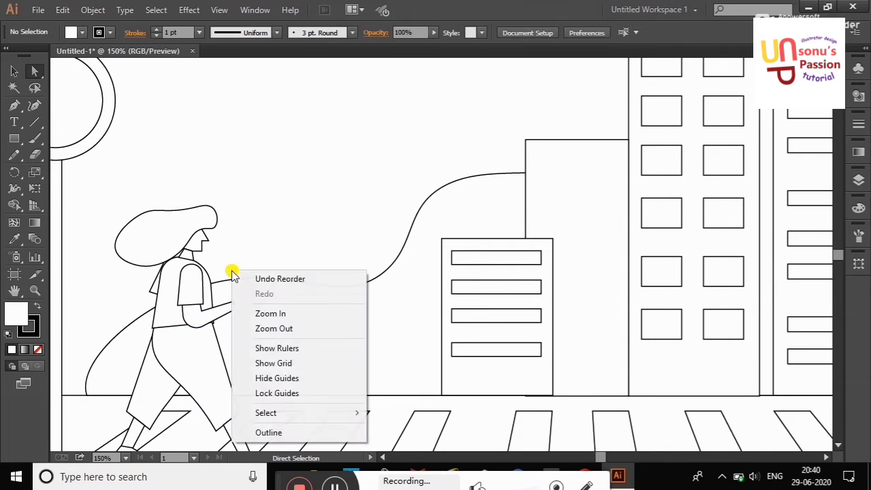
left_click(264, 312)
left_click(154, 320)
key("shift+grave")
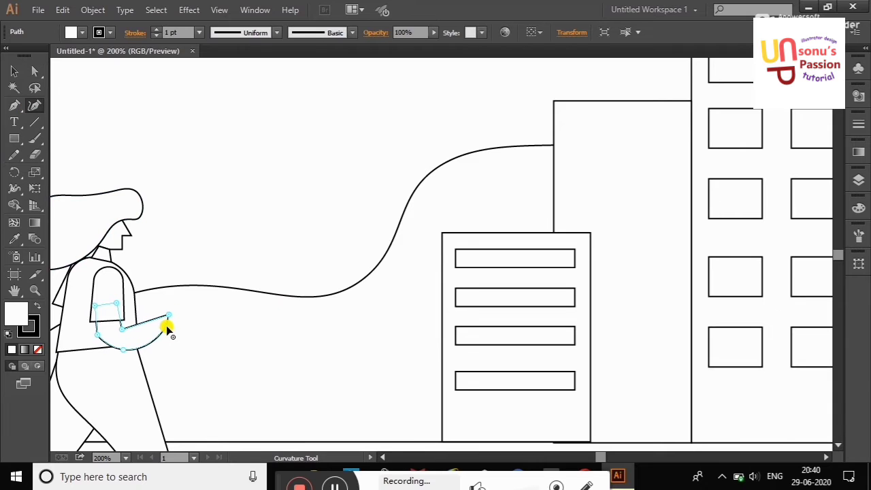
right_click(185, 323)
left_click(224, 243)
left_click(14, 71)
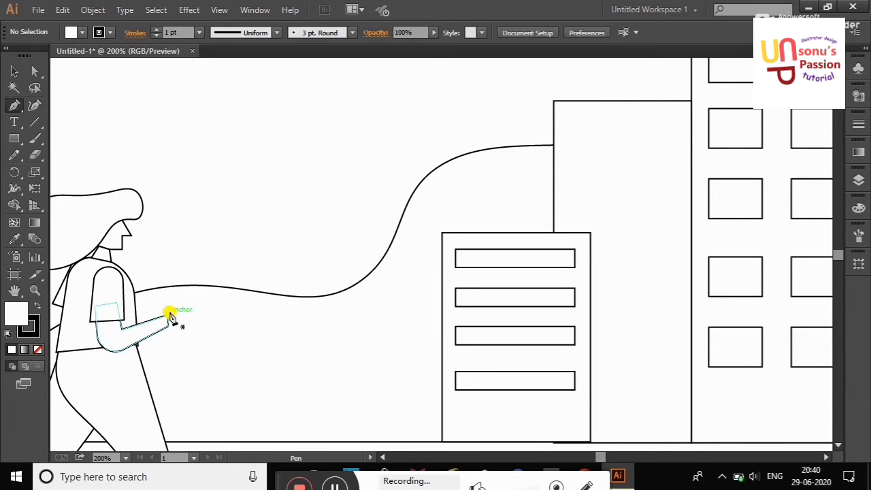
Draw a small hand at the arm's end and a line along the back of the torso.
mouse_move(171, 317)
left_mouse_down()
mouse_move(195, 317)
mouse_move(167, 320)
left_mouse_up()
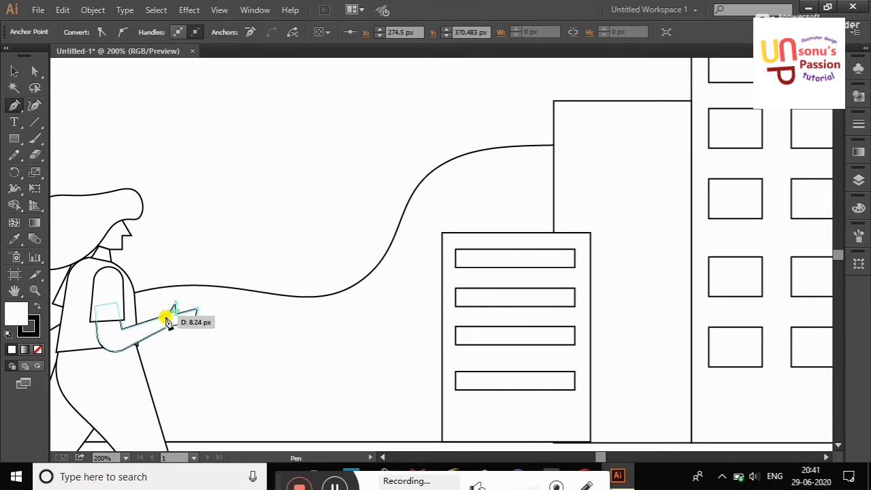
left_click(11, 75)
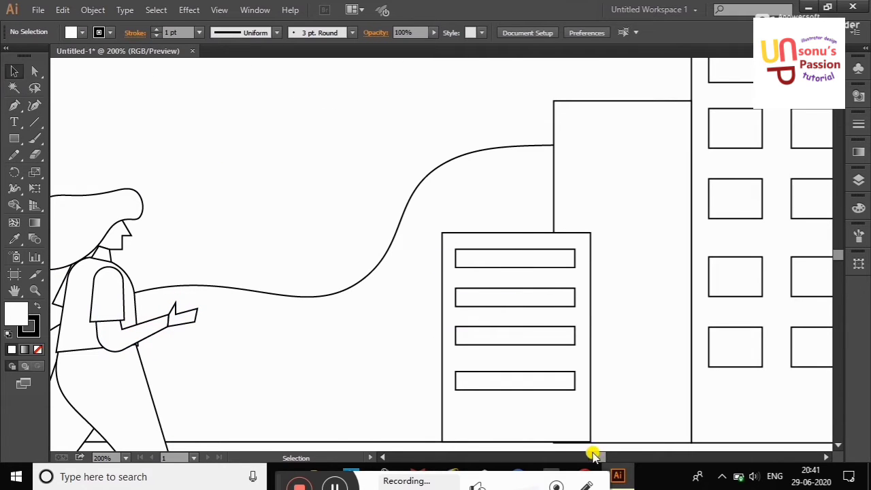
left_click_drag(593, 456, 586, 456)
left_click(14, 105)
left_click(420, 305)
mouse_move(422, 350)
left_mouse_down()
mouse_move(430, 317)
mouse_move(420, 307)
left_mouse_up()
Draw a small cup rectangle in the girl's forward hand.
key("v")
right_click(566, 155)
left_click(616, 214)
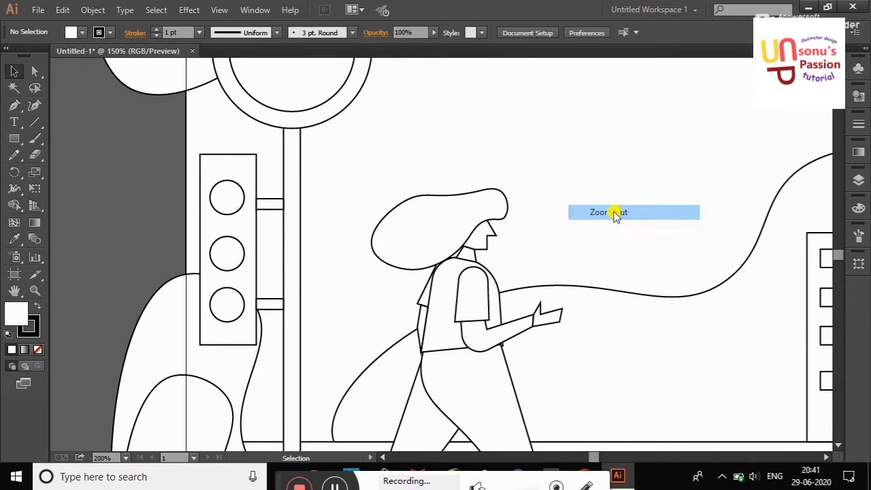
left_click(15, 133)
left_click_drag(510, 281, 532, 312)
key("v")
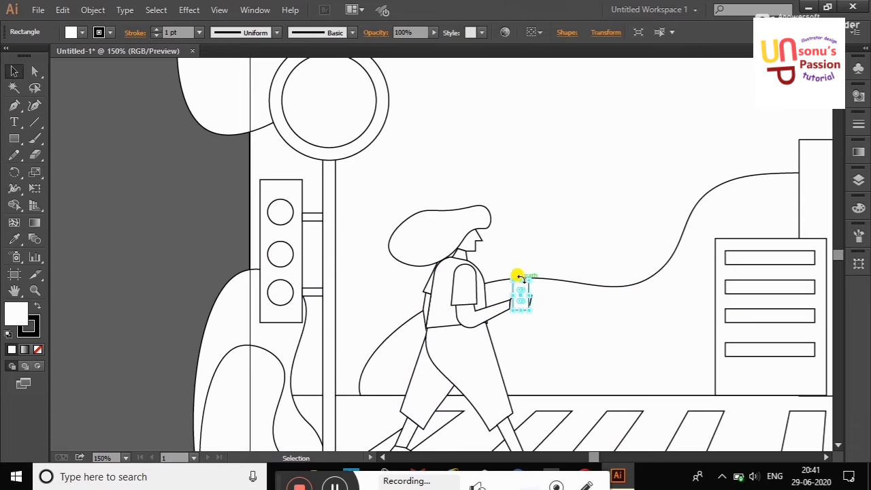
left_click(531, 236)
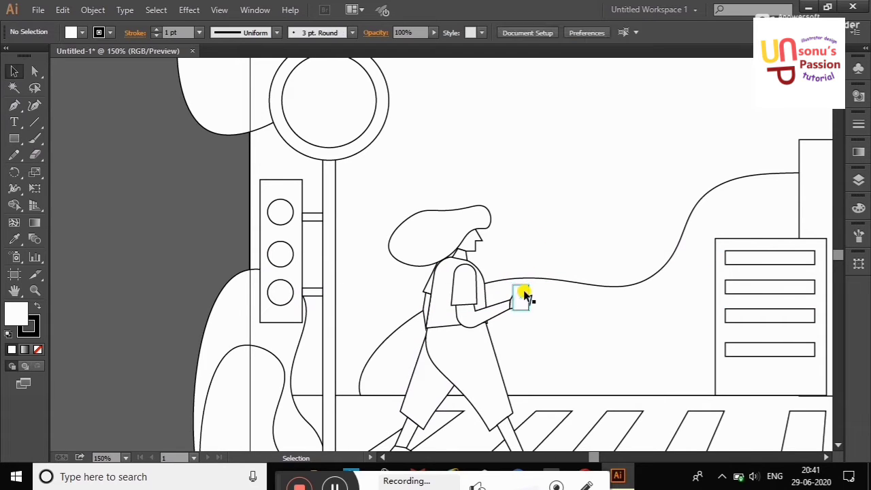
left_click(525, 294)
key("F7")
left_click(694, 121)
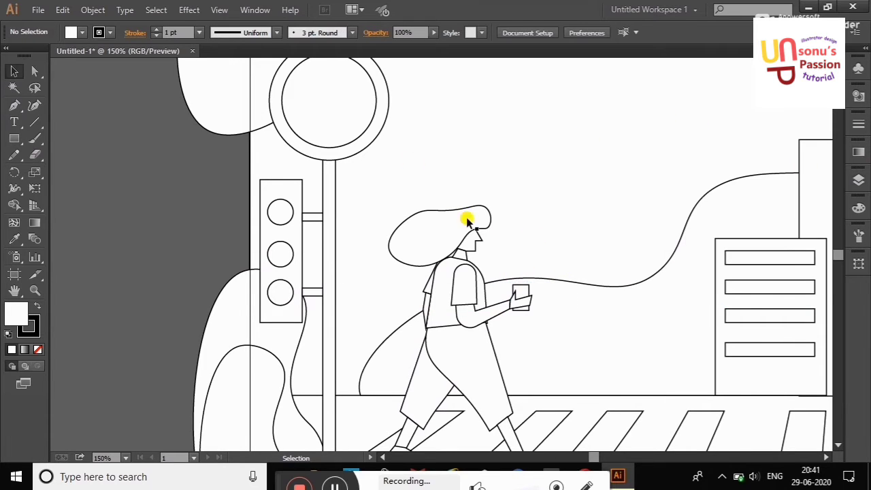
Draw a lid rectangle on the cup and centre it over the cup.
key("m")
left_click_drag(509, 303, 533, 277)
key("v")
left_click(552, 303)
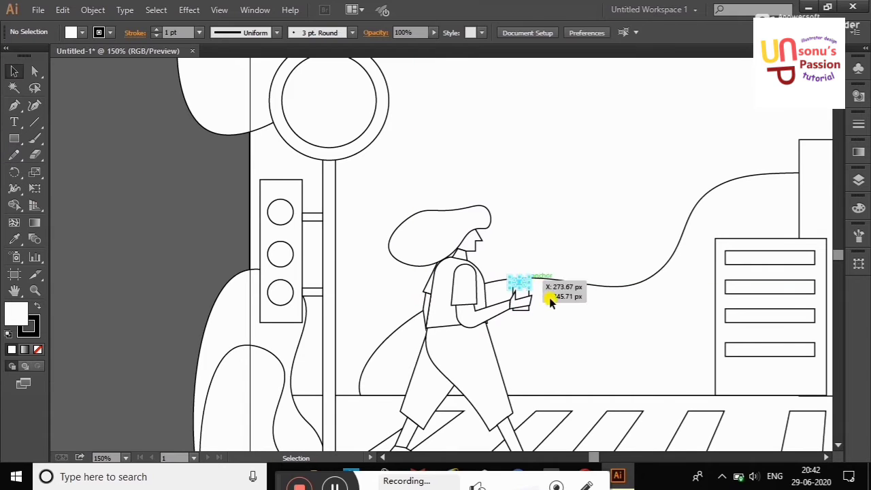
left_click(531, 279)
left_click(531, 220)
left_click(522, 306)
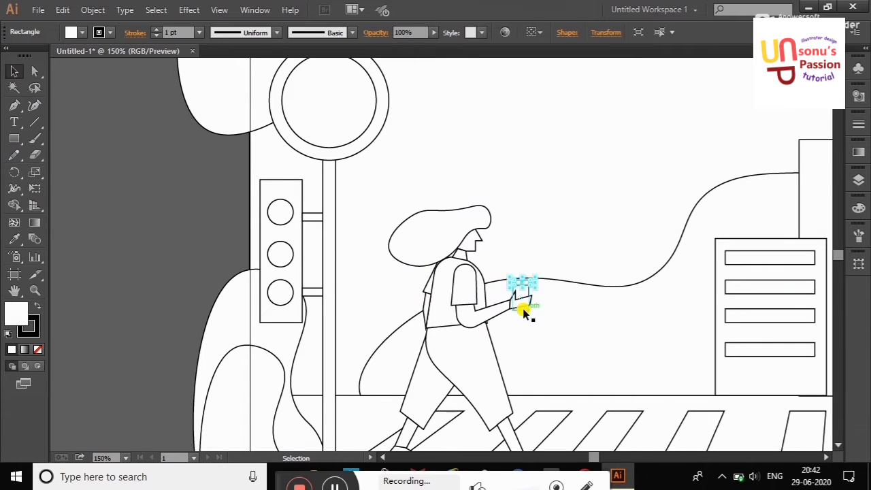
left_click(534, 32)
left_click(438, 72)
left_click(576, 126)
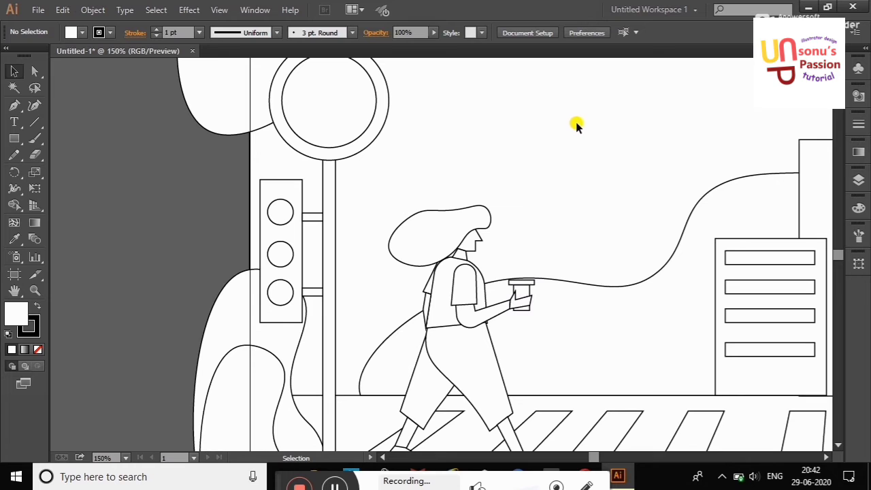
Zoom to 300% and draw a thin straw rectangle centred on the lid.
left_click(13, 139)
right_click(579, 152)
left_click(620, 197)
right_click(604, 187)
left_click(615, 229)
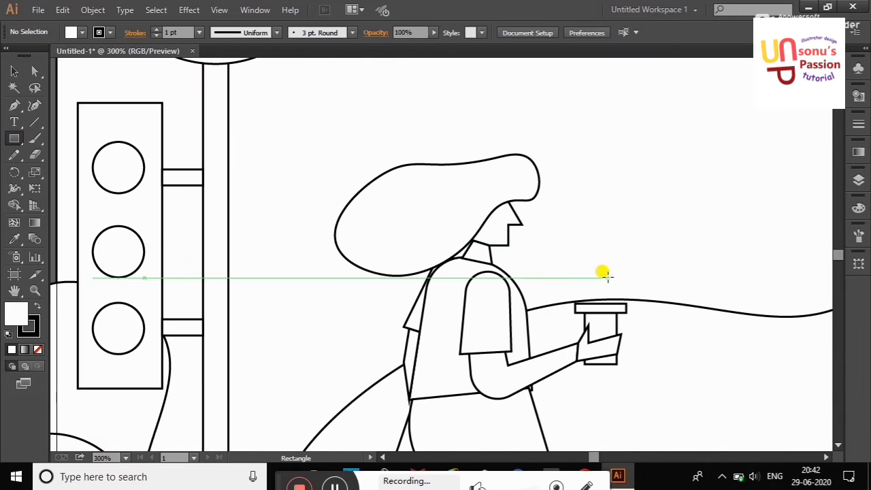
mouse_move(597, 271)
left_mouse_down()
mouse_move(590, 303)
mouse_move(603, 288)
left_mouse_up()
key("v")
left_click(658, 243)
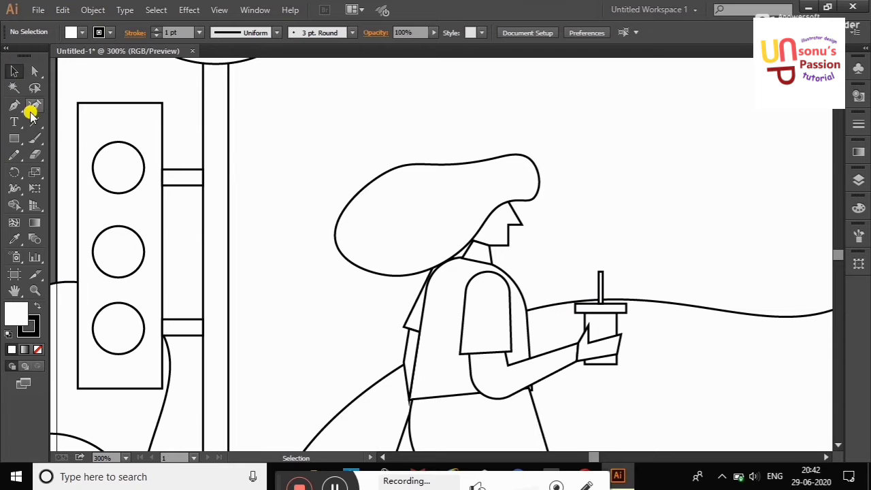
Bend the top of the straw with the Curvature tool and zoom back out to 150%.
left_click(35, 105)
left_click(605, 286)
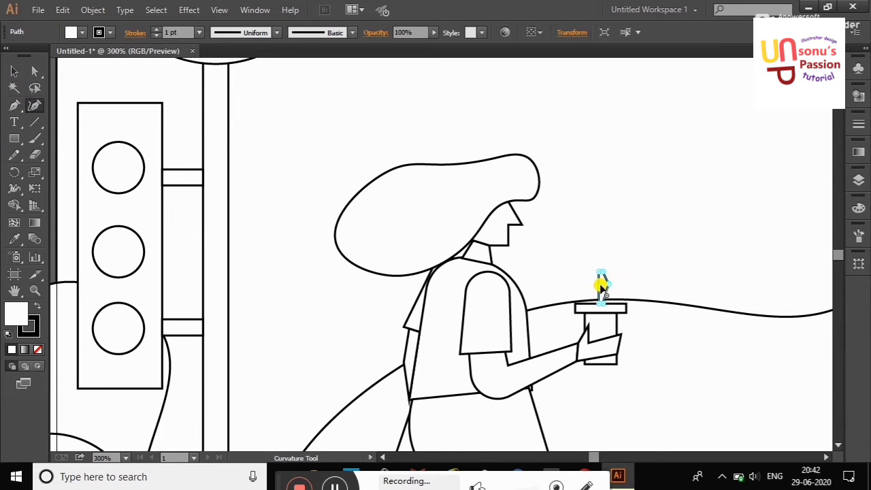
key("v")
left_click(308, 107)
right_click(630, 160)
left_click(657, 218)
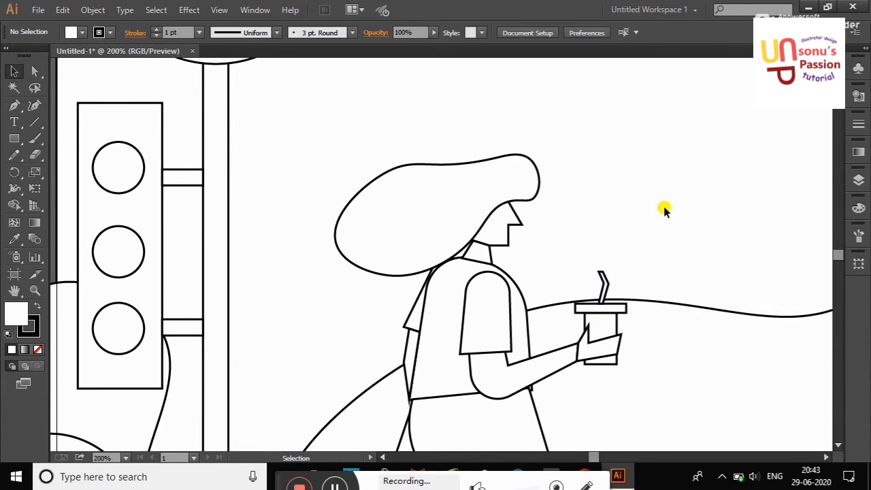
right_click(618, 170)
left_click(643, 226)
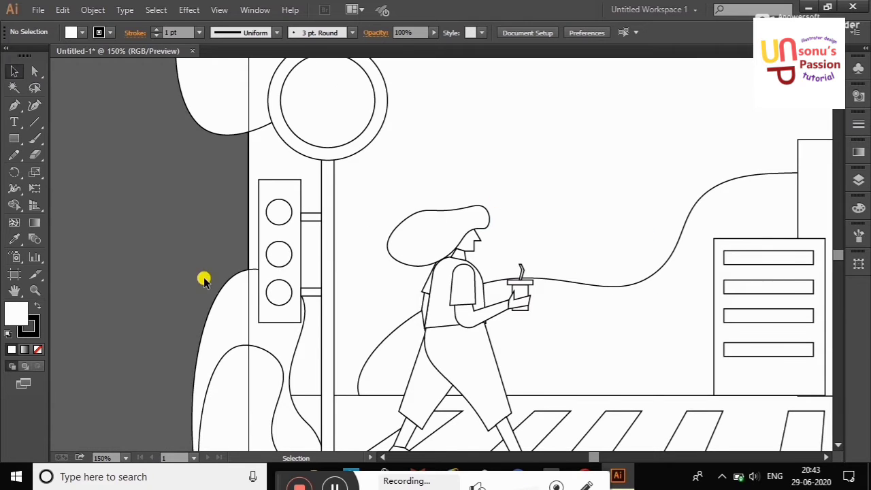
Reshape the hair outline's back edge into a wave with the Curvature tool.
left_click(416, 206)
key("shift+grave")
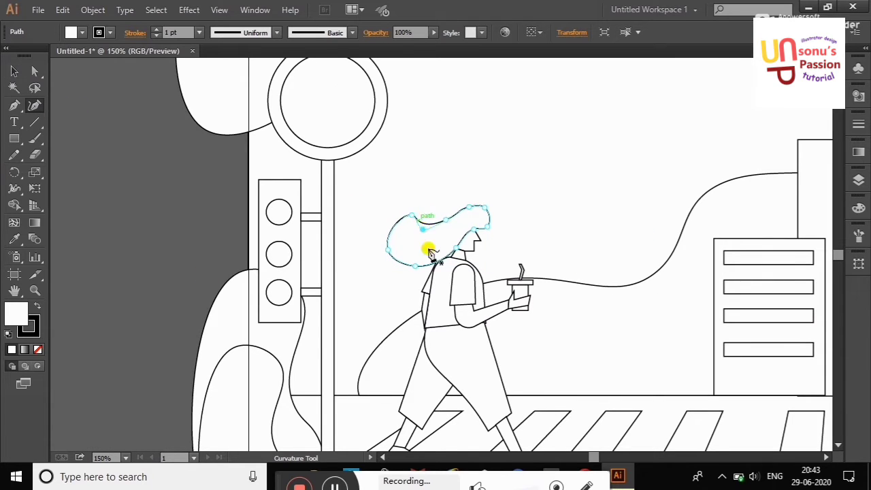
key("v")
left_click(468, 126)
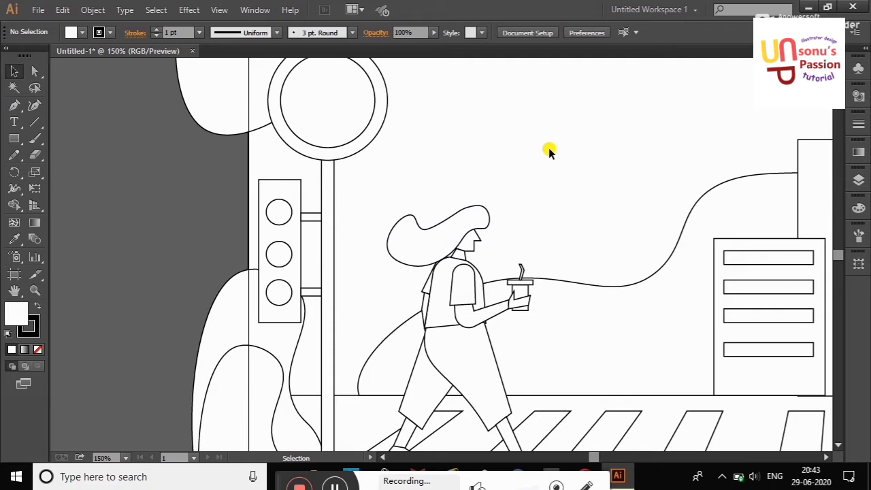
Draw an angled leg shape beside the small building with a curved right edge.
scroll(201, 202, "right", 2)
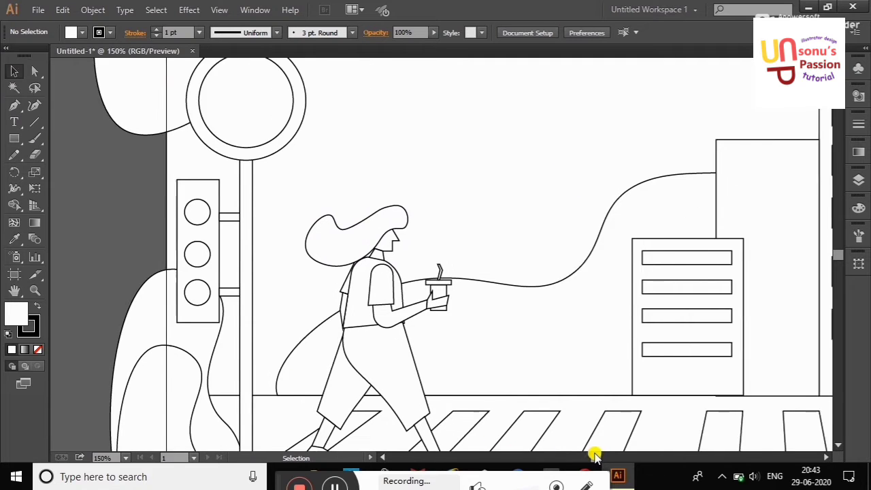
scroll(200, 203, "right", 5)
scroll(200, 203, "right", 3)
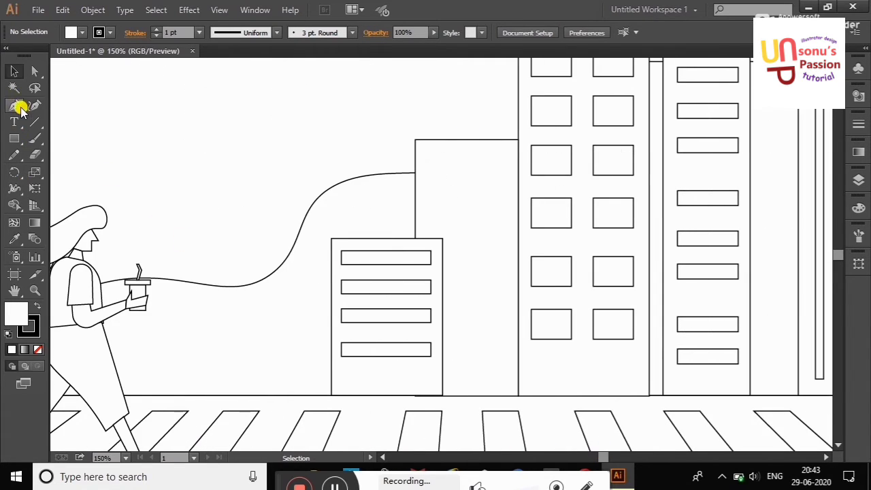
left_click(15, 105)
left_click(411, 284)
left_click(465, 295)
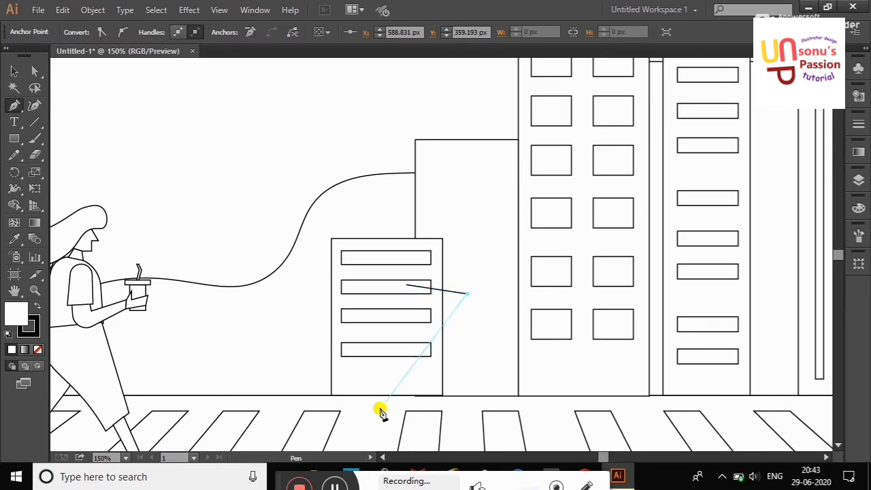
left_click(381, 407)
left_click(346, 379)
left_click(409, 287)
left_click(34, 106)
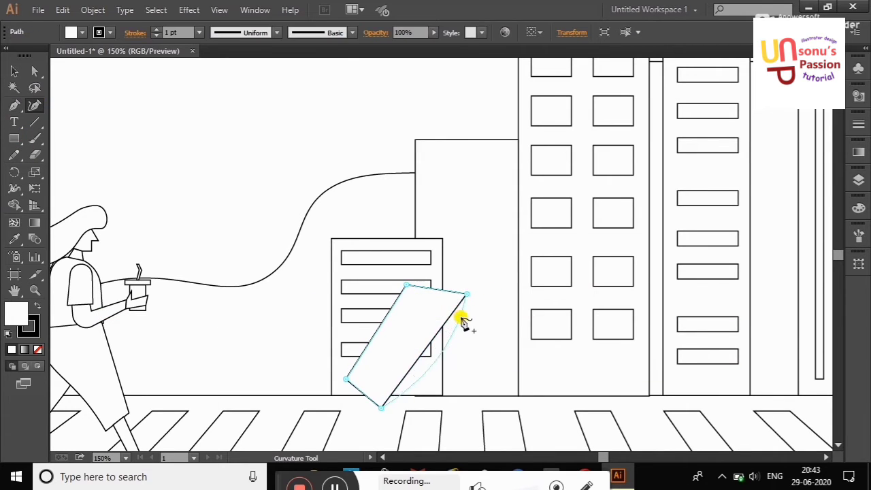
left_click(14, 70)
left_click(266, 229)
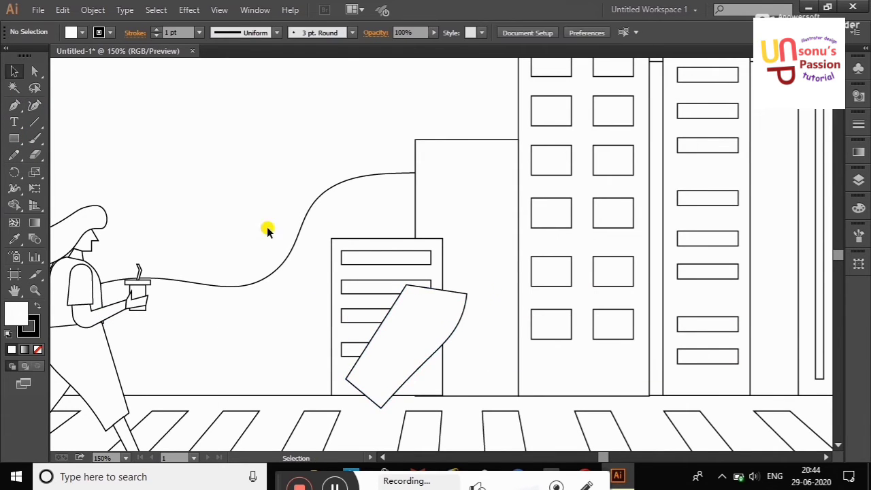
Duplicate the leg as a rotated copy and move it behind the original in Layers.
right_click(443, 343)
mouse_move(441, 322)
left_mouse_down()
mouse_move(565, 282)
mouse_move(483, 252)
mouse_move(467, 326)
left_mouse_up()
left_click(529, 396)
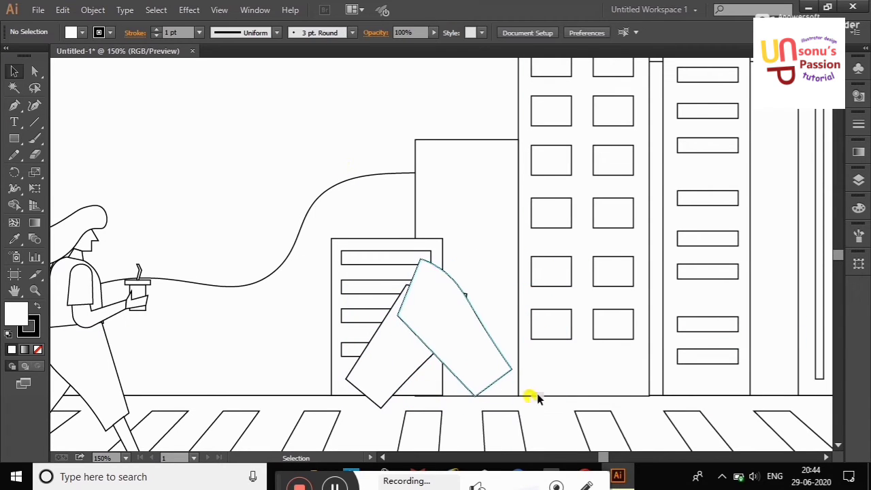
left_click(859, 180)
left_click_drag(776, 202, 774, 225)
left_click(283, 170)
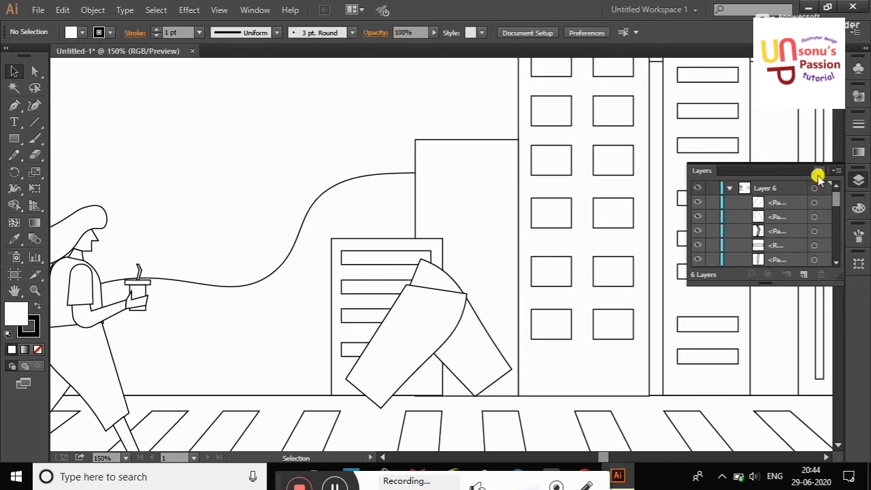
left_click(819, 170)
Group all of the woman's parts together.
scroll(590, 436, "left", 5)
scroll(578, 449, "left", 1)
scroll(570, 422, "down", 1)
right_click(468, 73)
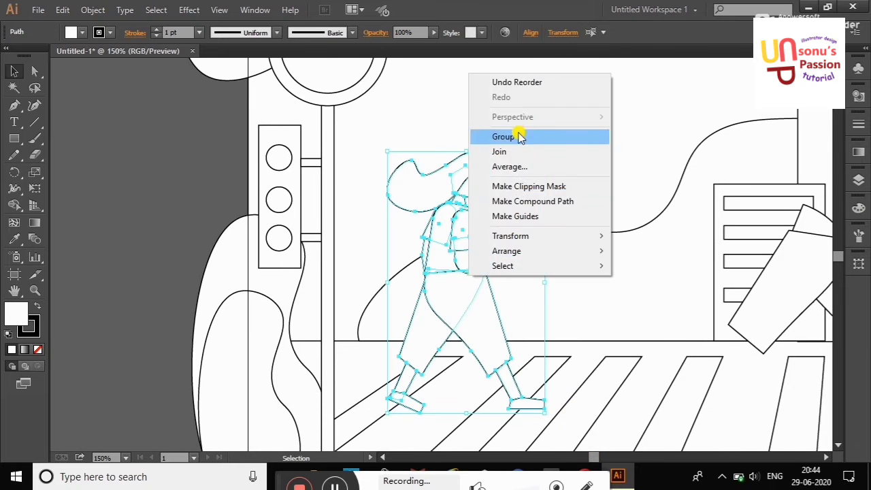
left_click(521, 134)
scroll(589, 446, "right", 2)
scroll(599, 408, "right", 3)
left_click(614, 366)
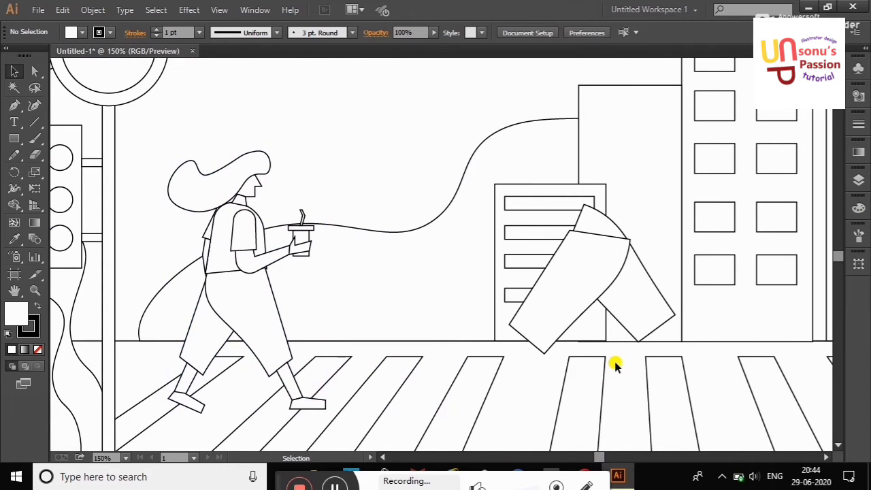
Draw a body shape above the legs and round its top corner into a hood.
left_click(14, 106)
left_click(544, 217)
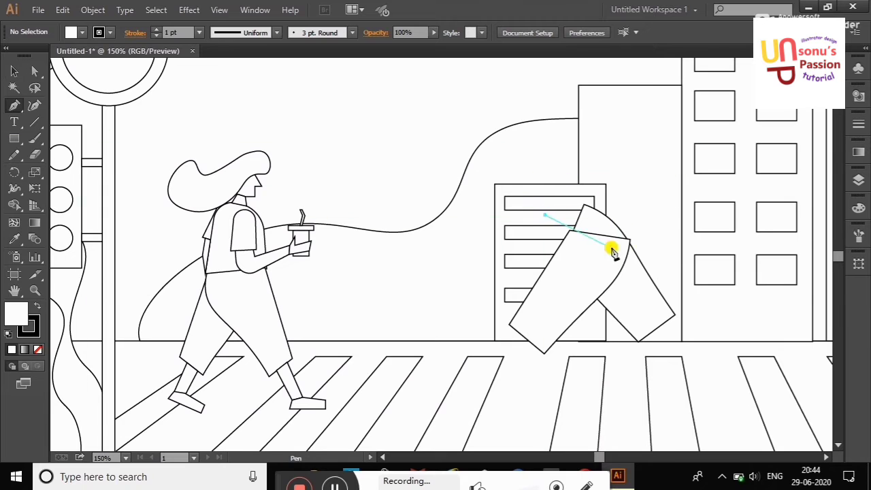
left_click(673, 253)
left_click(667, 100)
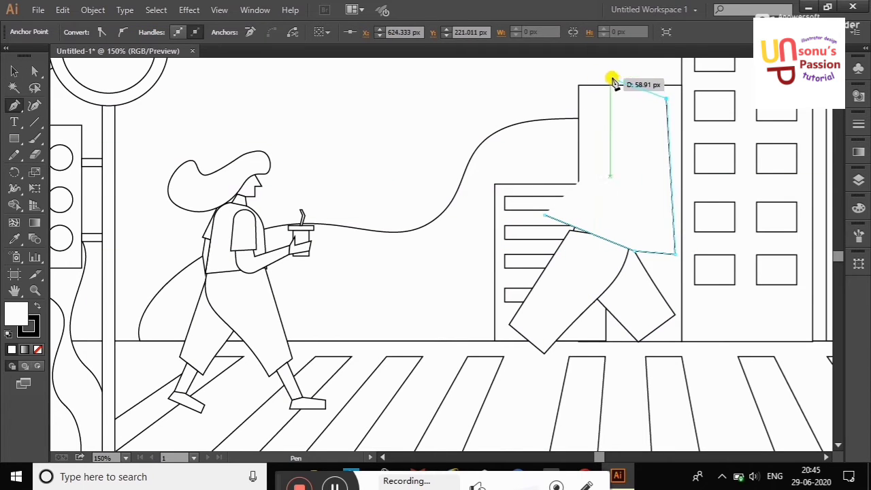
left_click(609, 78)
left_click(544, 217)
key("shift+grave")
left_click_drag(674, 254, 670, 273)
left_click_drag(633, 252, 631, 264)
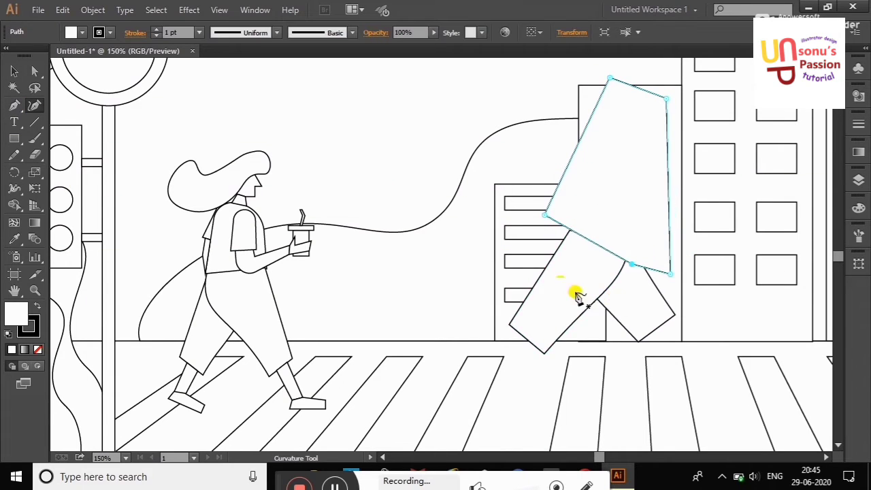
left_click(35, 71)
left_click_drag(634, 101, 622, 149)
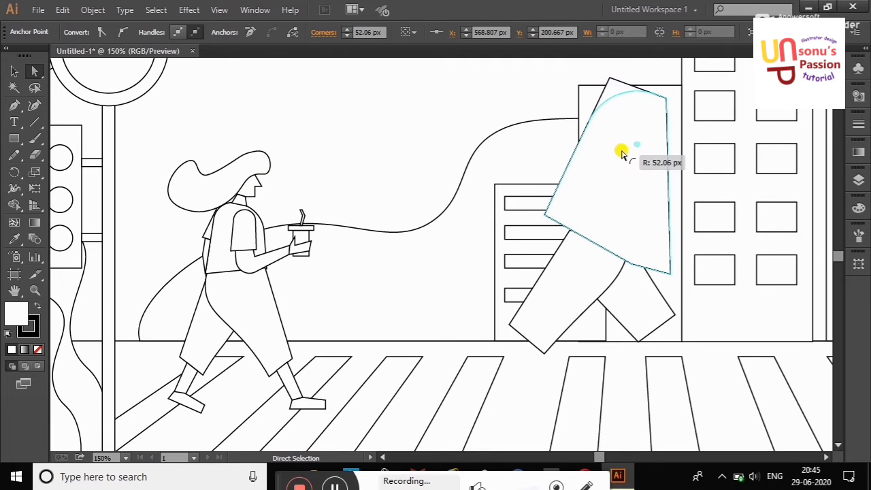
Move the hooded body down about 32 px and rotate the lower leg to a new angle.
left_click(14, 71)
left_click(190, 112)
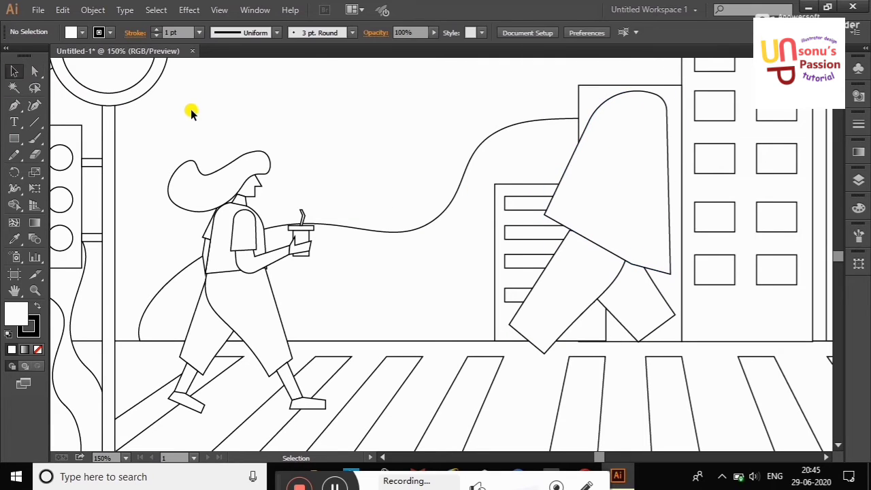
left_click(552, 178)
left_click_drag(650, 181, 650, 202)
left_click(716, 189)
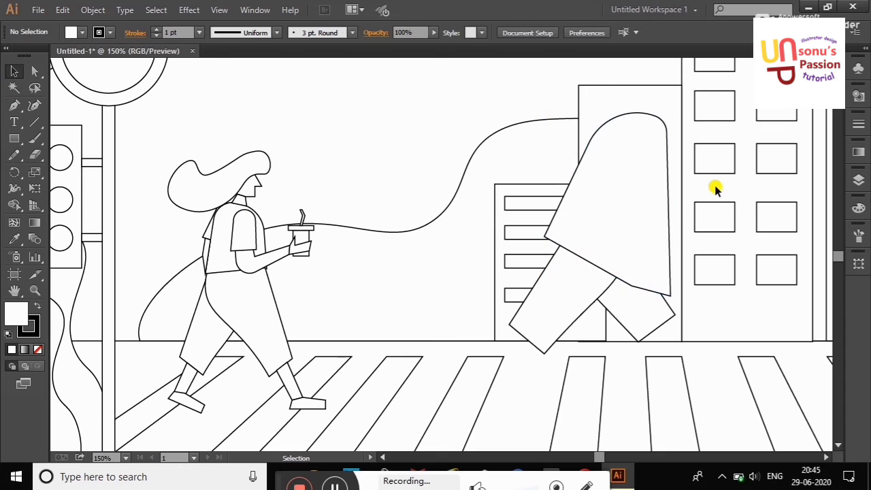
mouse_move(650, 373)
left_mouse_down()
mouse_move(665, 325)
mouse_move(655, 314)
left_mouse_up()
Delete the whole hooded figure.
left_click(480, 122)
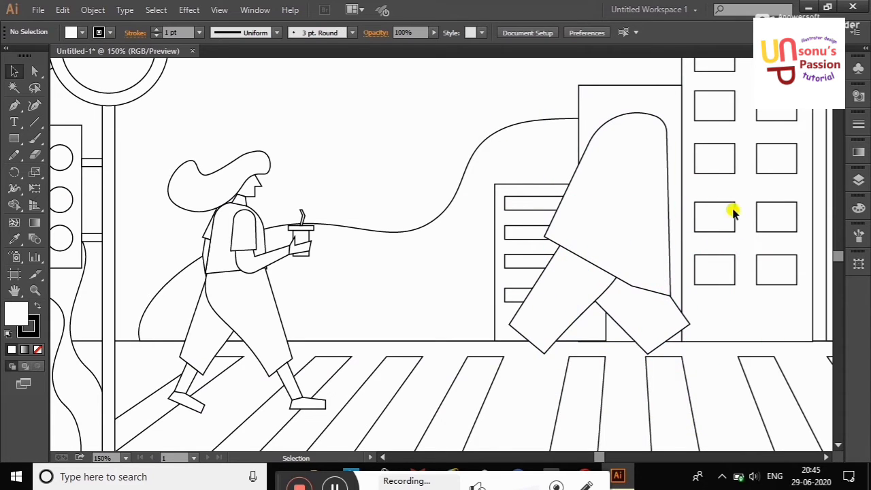
left_click(677, 334)
key("Delete")
Pen a closed four-cornered cloak shape beside the small building.
left_click(14, 107)
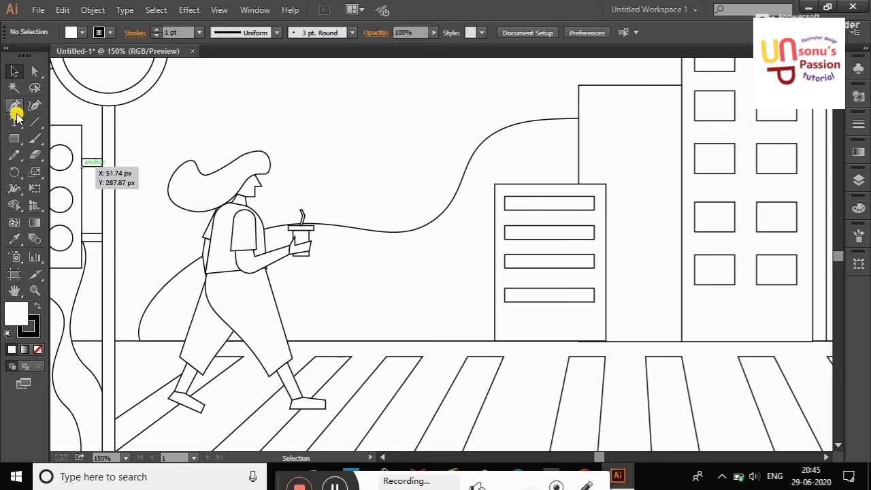
left_click(570, 176)
left_click(499, 304)
left_click(633, 340)
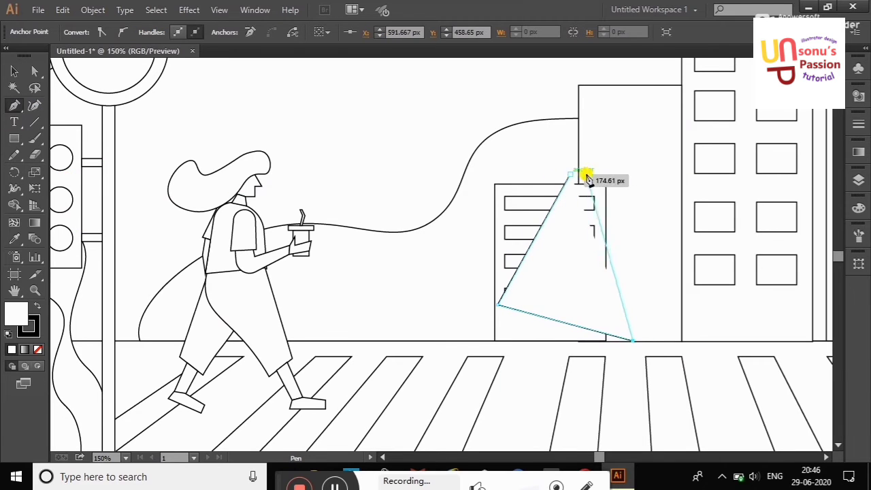
left_click(610, 175)
left_click(570, 176)
Round the cloak's top corners, nudge it down-left, and curve its left edge.
left_click(35, 71)
left_click_drag(602, 185, 591, 208)
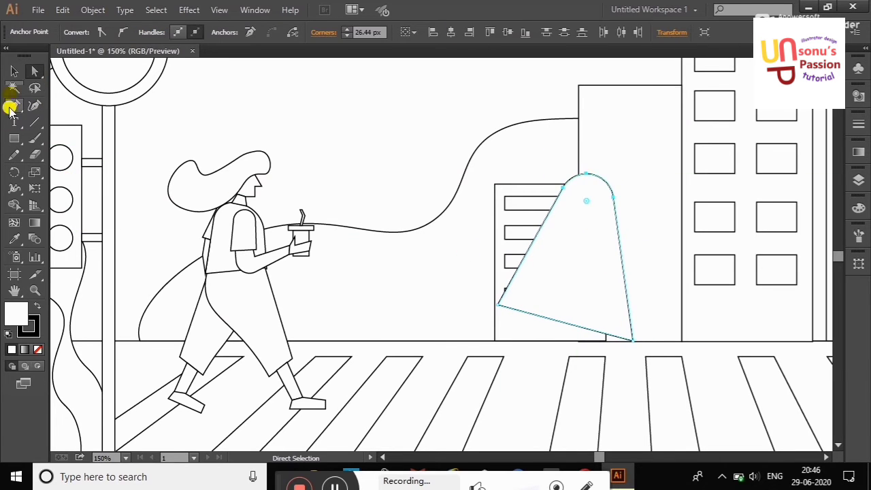
left_click(14, 71)
left_click_drag(556, 251, 533, 259)
left_click(456, 141)
left_click(588, 265)
key("shift+asciitilde")
left_click_drag(487, 315, 504, 321)
Pen a bent arm line across the cloak's front edge.
key("v")
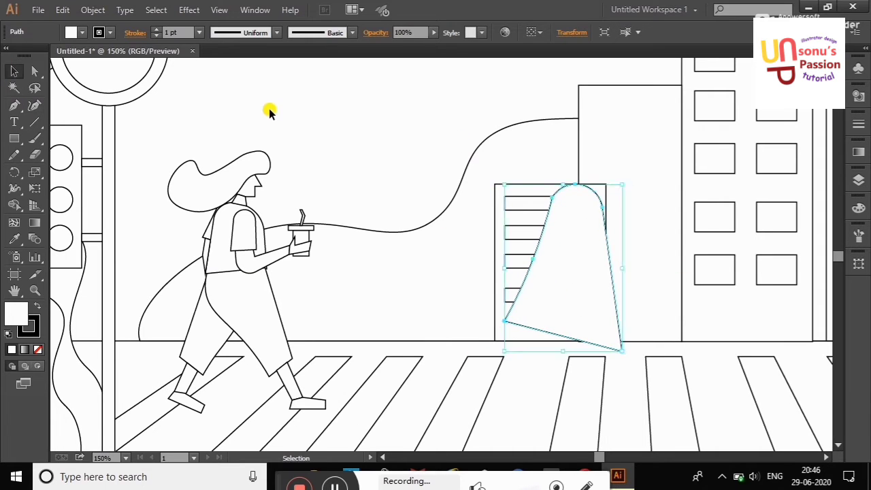
left_click(268, 111)
key("p")
left_click(552, 208)
left_click(534, 243)
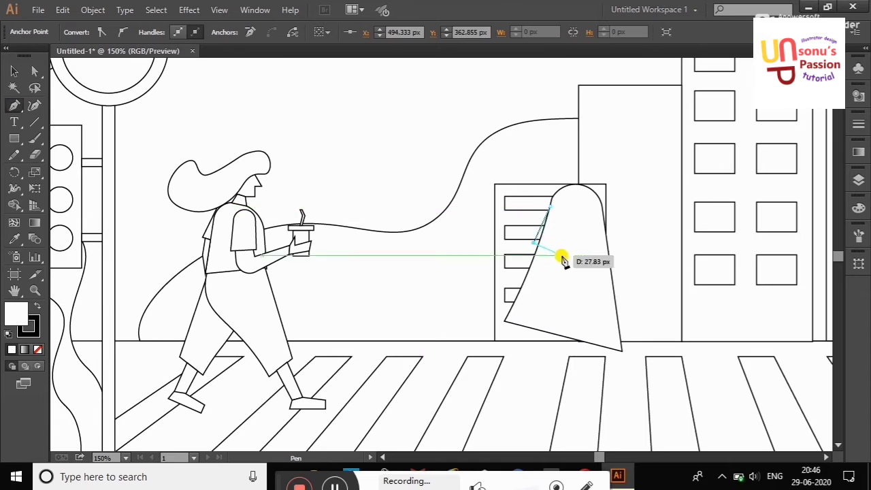
left_click(564, 255)
left_click(571, 212)
left_click(14, 71)
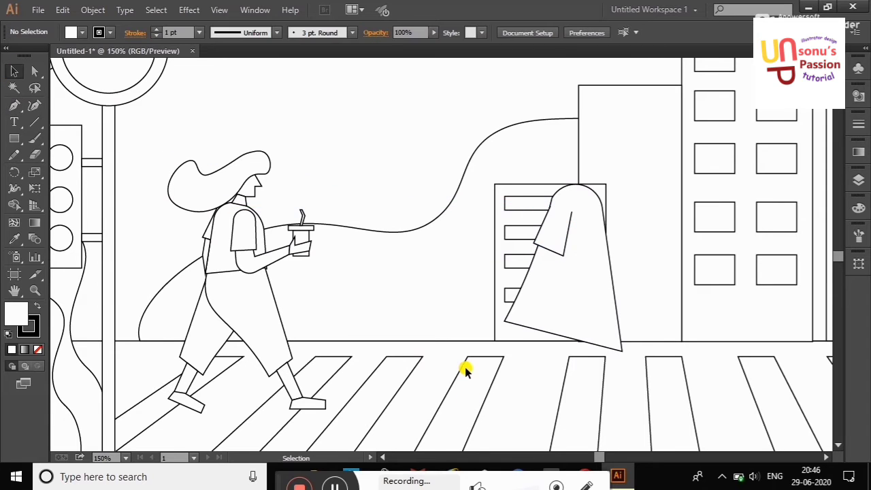
Begin pen-drawing a leg outline below the cloak.
left_click(14, 106)
left_click(525, 324)
left_click(460, 434)
Finish the pen-drawn leg outline, then delete that leg shape.
left_click(523, 444)
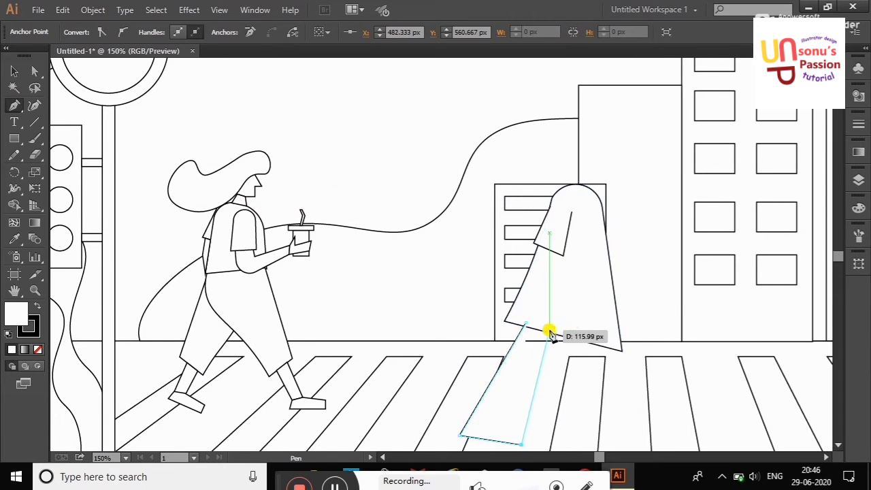
left_click(542, 334)
left_click(14, 71)
left_click(576, 374)
scroll(838, 260, "down", 10)
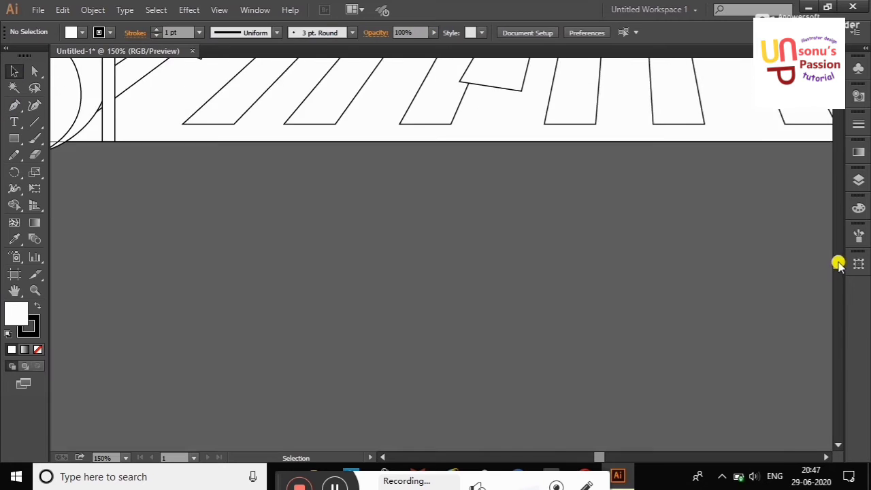
scroll(838, 260, "up", 8)
left_click(528, 310)
key("Delete")
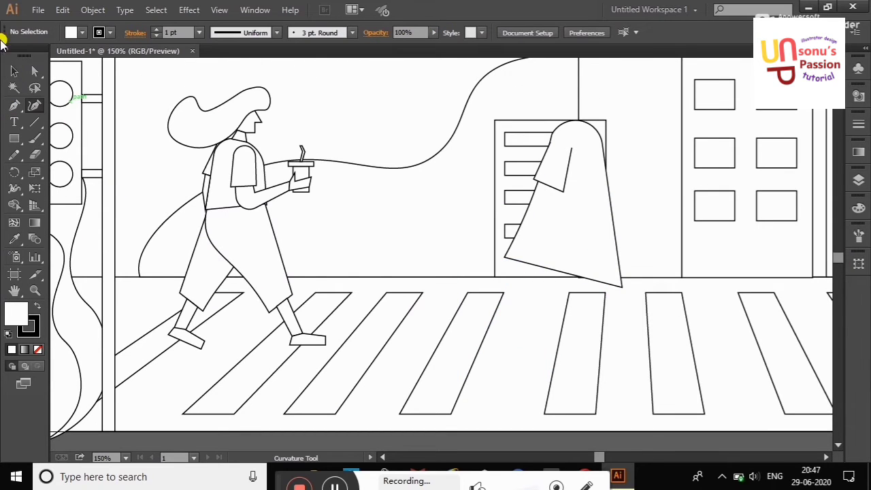
Redraw the leg with the Curvature tool, giving its lower-right edge a curve.
left_click(599, 282)
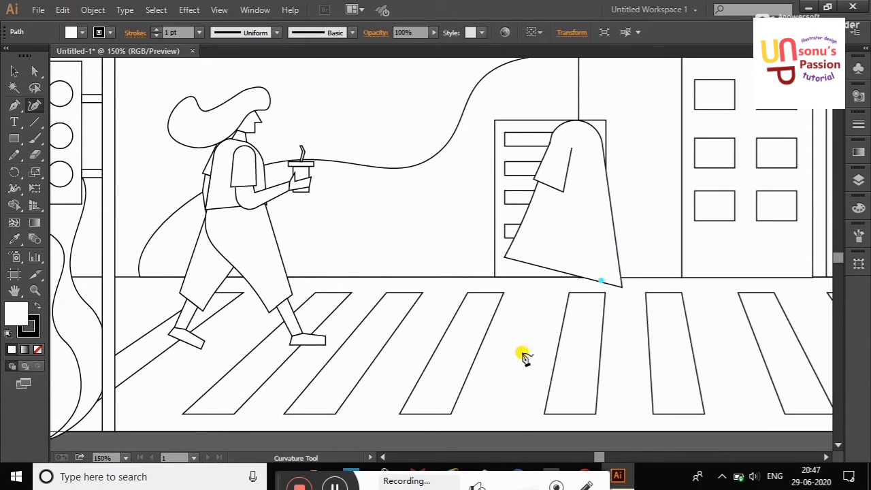
left_click(455, 421)
left_click(431, 396)
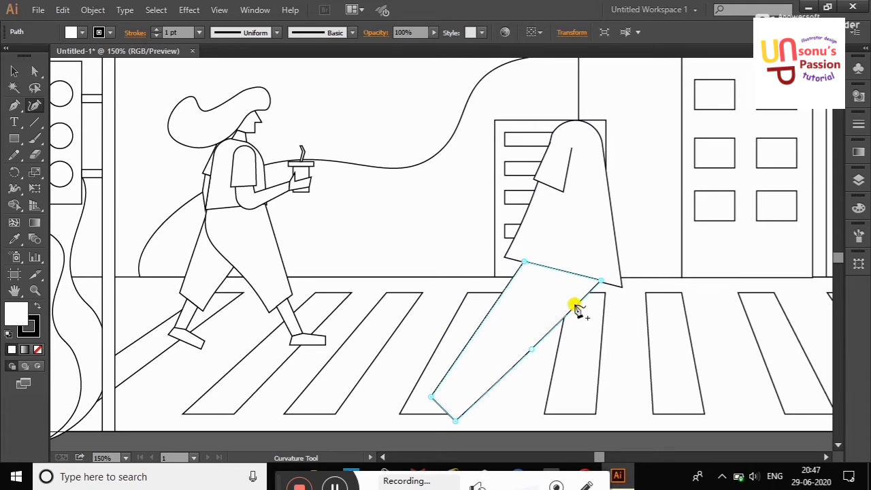
left_click_drag(575, 306, 579, 336)
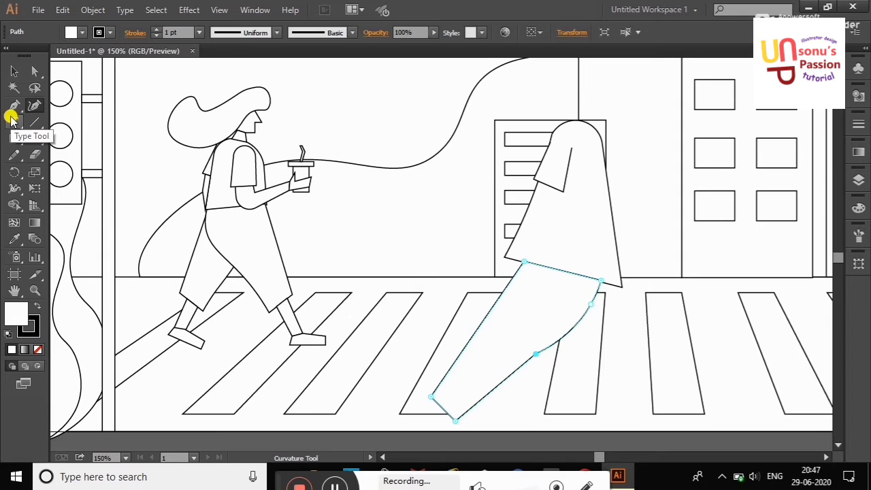
left_click(504, 377)
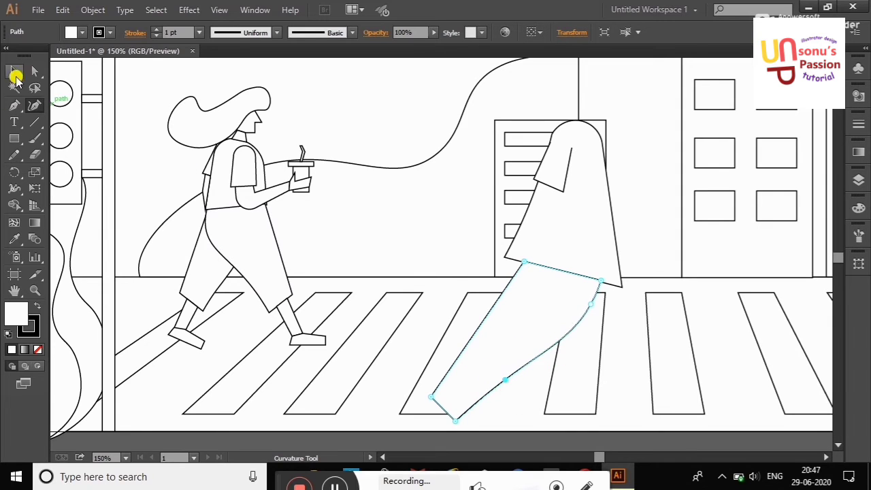
Move the leg about 87 px right and rotate it into a stride under the body.
left_click(14, 71)
left_click(441, 239)
left_click(541, 315)
left_click_drag(467, 418, 527, 417)
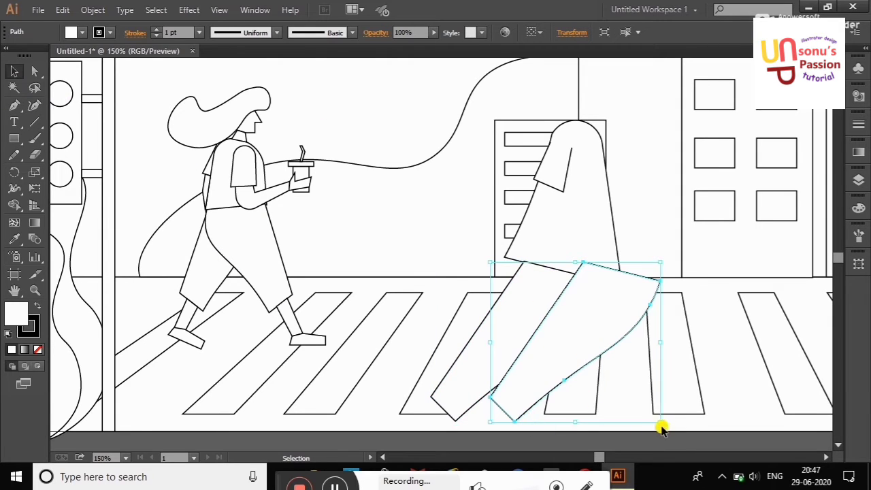
left_click_drag(664, 424, 706, 243)
mouse_move(609, 311)
left_mouse_down()
mouse_move(630, 362)
mouse_move(629, 353)
left_mouse_up()
Check Layer 6's paths, then select the whole walker and scale it down.
left_click(859, 179)
scroll(765, 245, "down", 3)
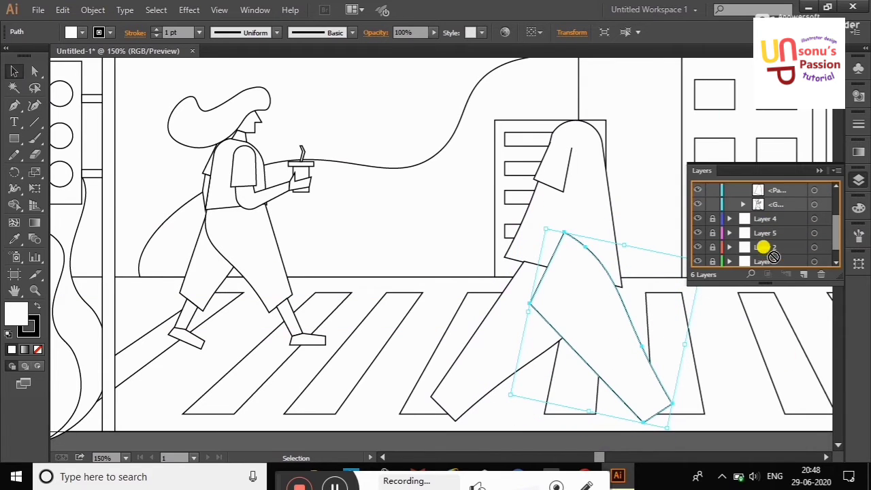
left_click(409, 136)
scroll(769, 225, "up", 5)
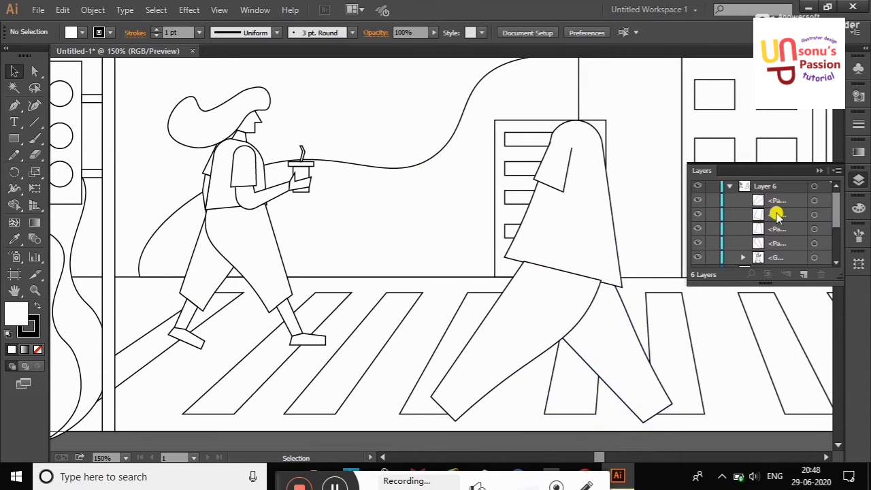
left_click(819, 170)
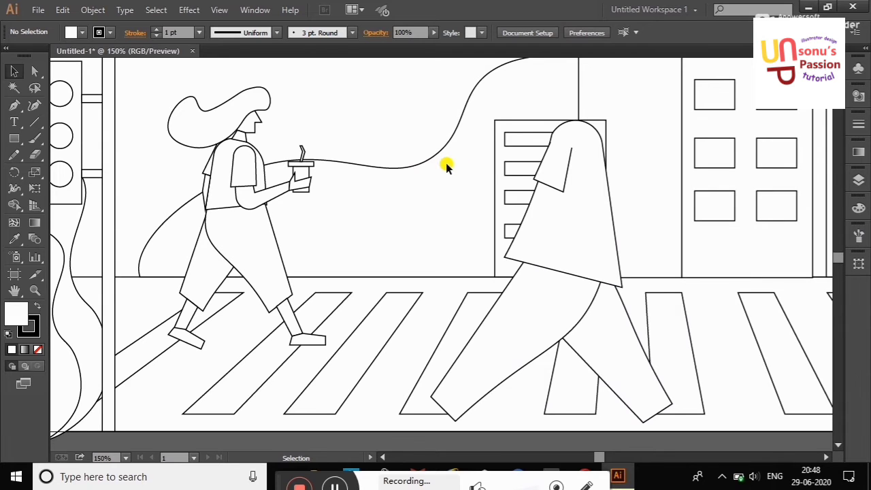
left_click(666, 406)
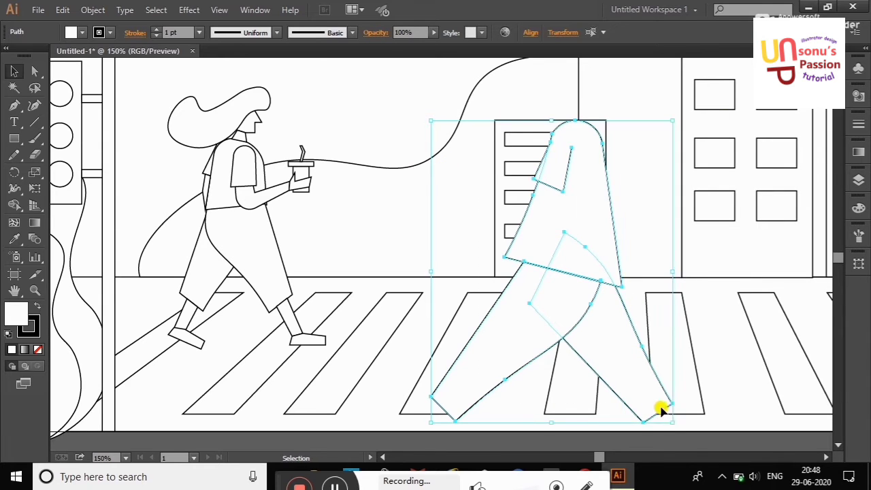
left_click_drag(650, 378, 652, 365)
Nudge the figure down-right and pen a curved arm outline from the shoulder.
left_click_drag(538, 213, 568, 268)
left_click(406, 101)
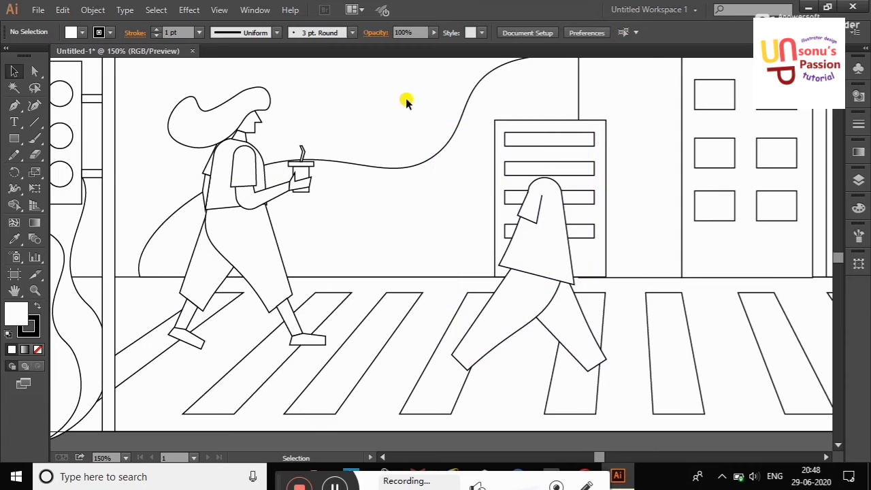
key("p")
left_click(533, 237)
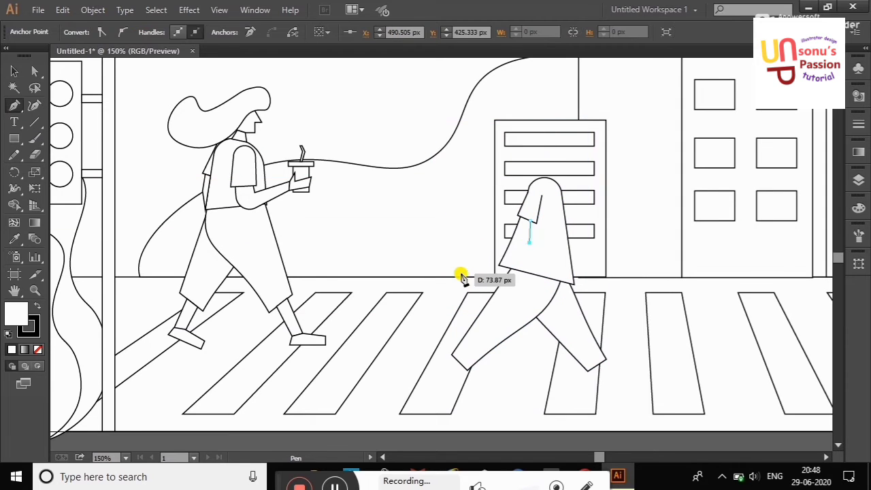
left_click_drag(463, 272, 516, 224)
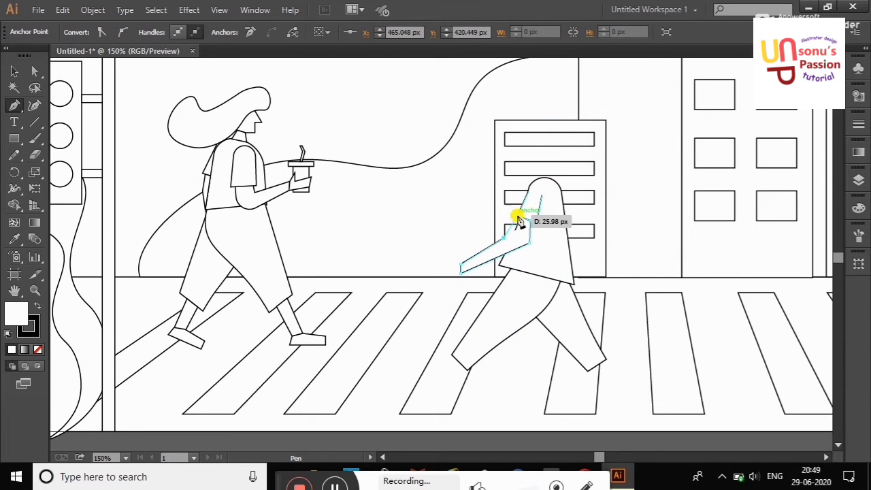
left_click(533, 238)
Move the arm one level down in Layers, then rotate and raise it forward.
key("shift+grave")
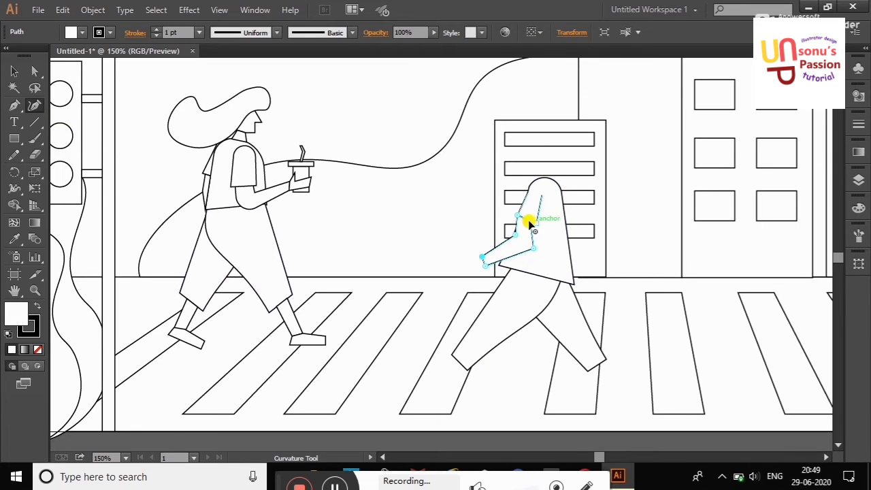
key("v")
left_click(525, 247)
left_click(859, 179)
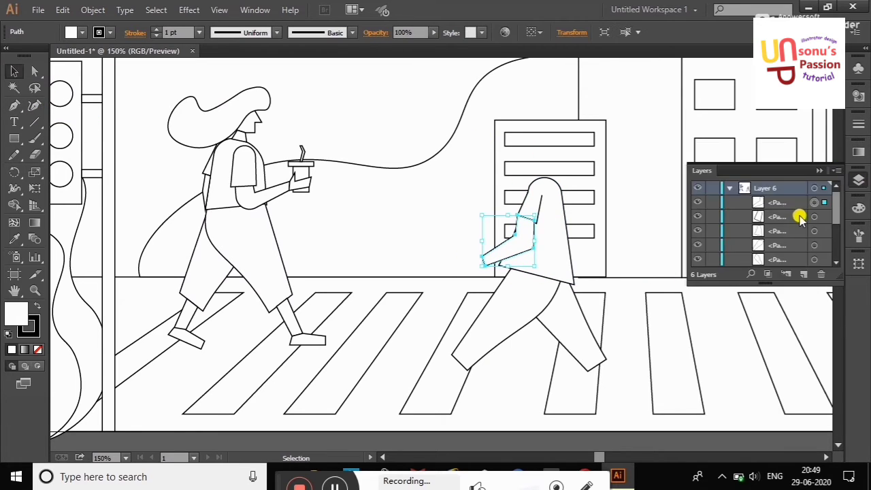
left_click_drag(781, 202, 779, 220)
left_click_drag(478, 269, 475, 264)
left_click_drag(507, 241, 509, 229)
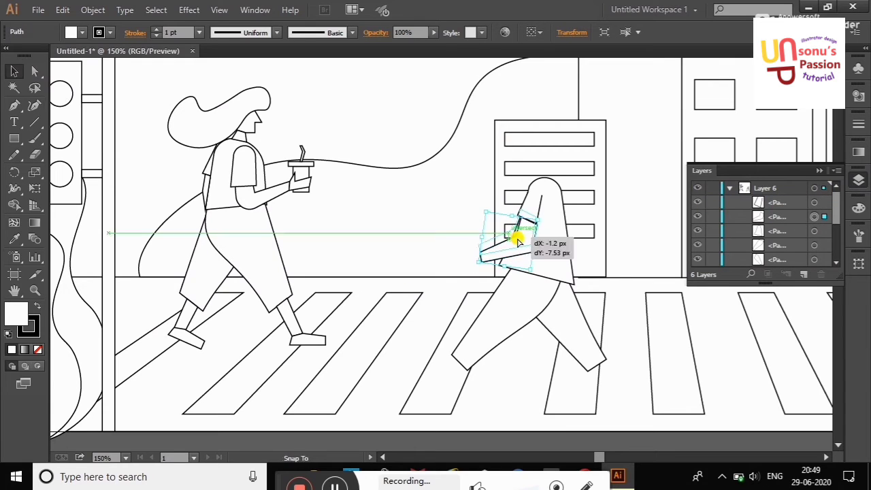
left_click(502, 248)
left_click(437, 216)
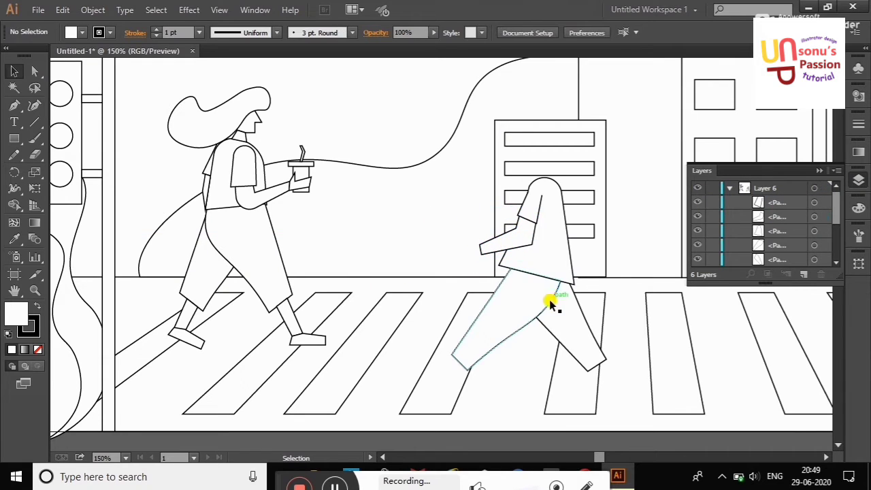
Draw a small closed angular hand at the end of the arm.
left_click(480, 246)
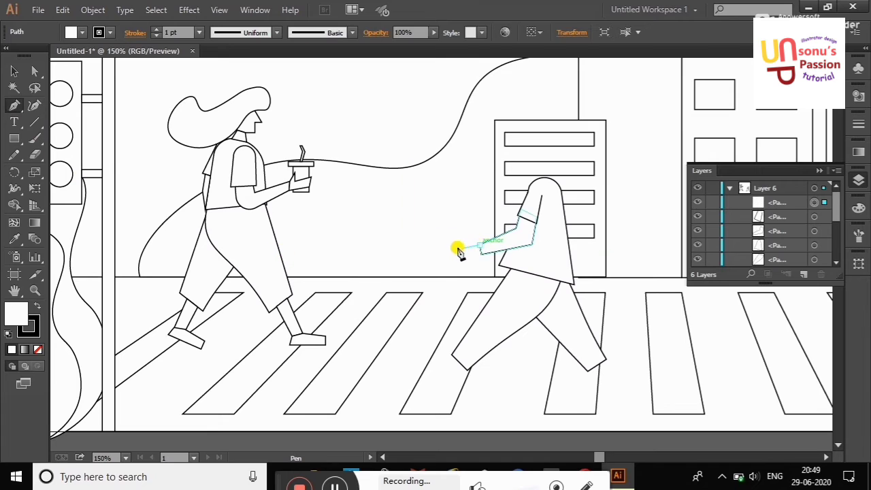
left_click(469, 254)
left_click(476, 265)
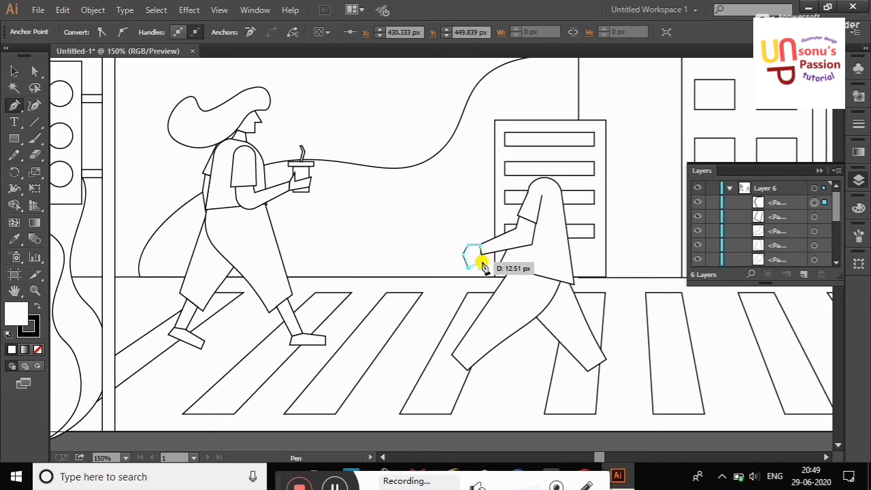
left_click(481, 248)
key("v")
left_click(323, 129)
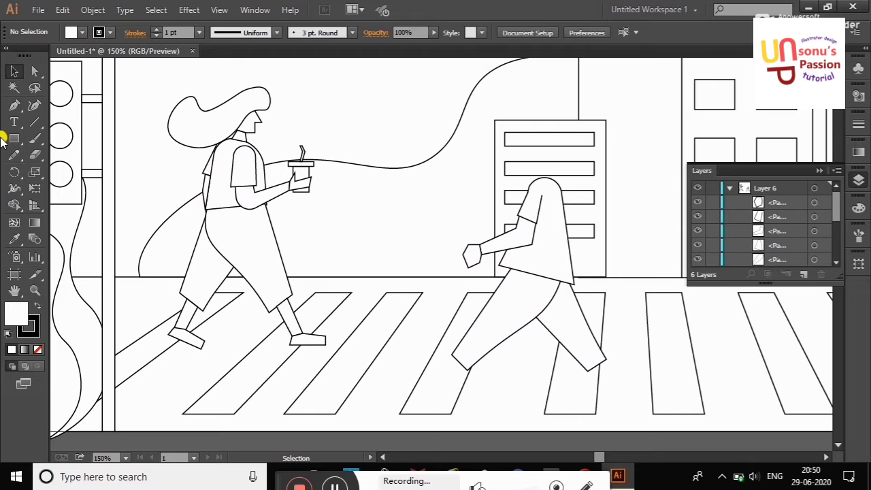
left_click(14, 109)
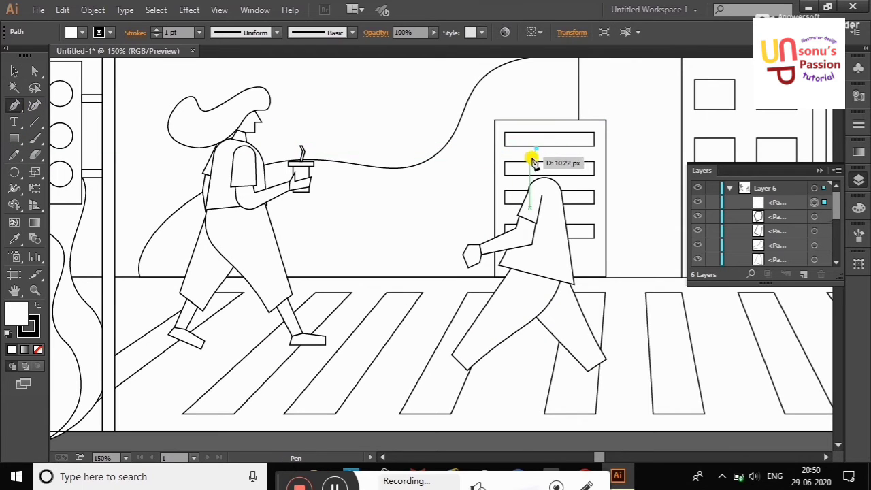
Pen a closed head outline above the shirt and tilt it to match the walk.
left_click(535, 164)
left_click(557, 178)
left_click(548, 139)
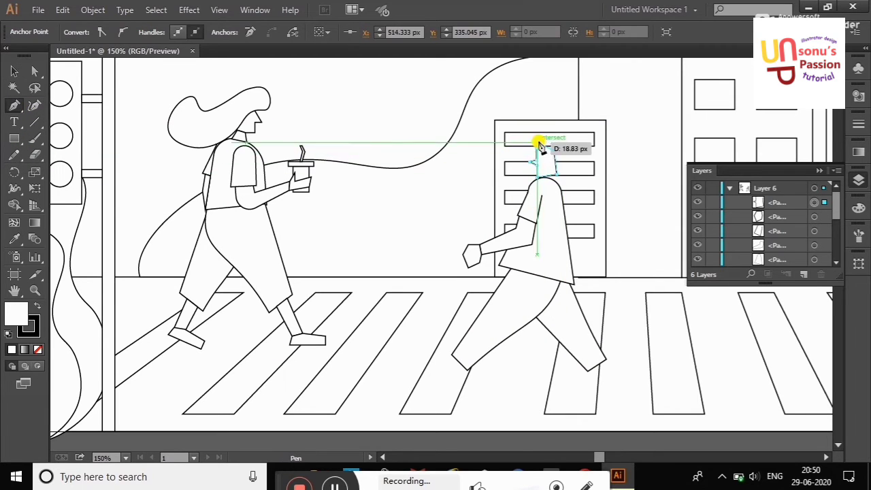
left_click(535, 163)
key("v")
left_click(558, 141)
left_click_drag(558, 141, 551, 173)
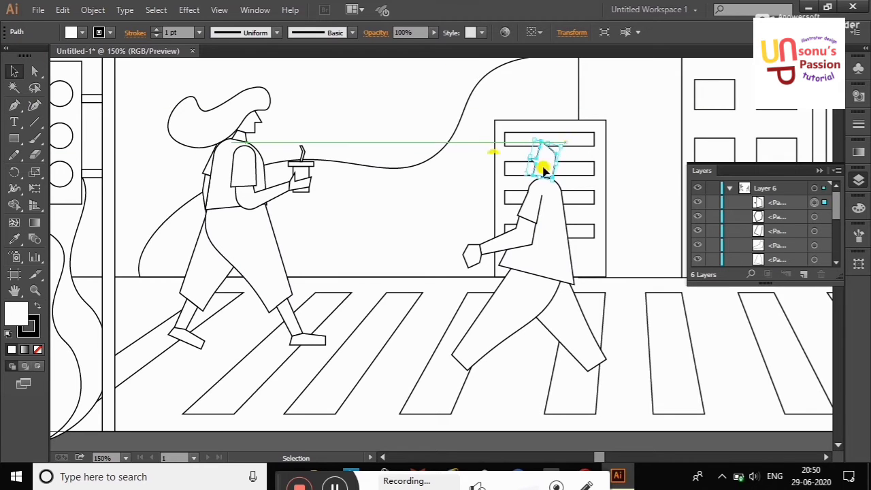
left_click(438, 117)
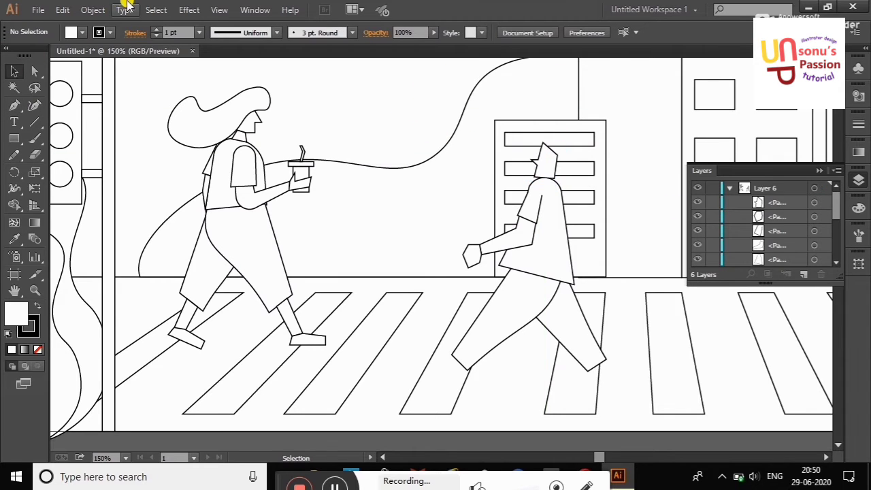
Draw a hair outline around the head and smooth it with curve editing.
left_click(531, 138)
left_click(549, 129)
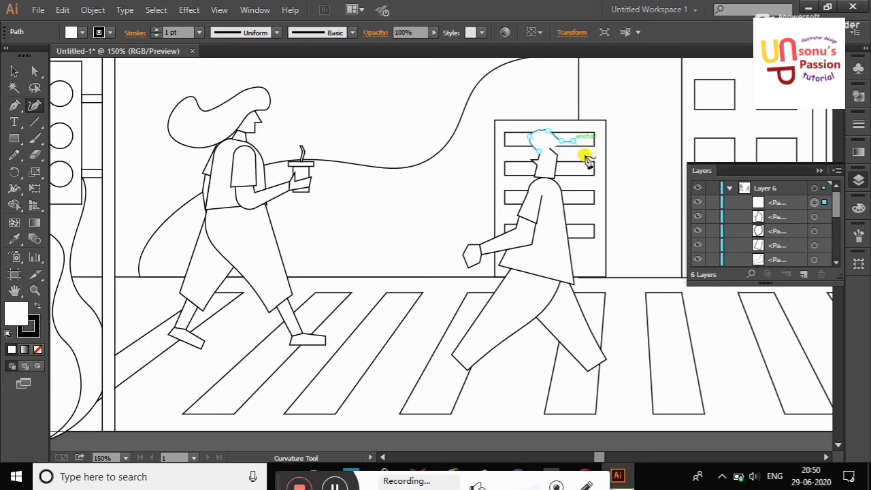
key("v")
left_click(385, 87)
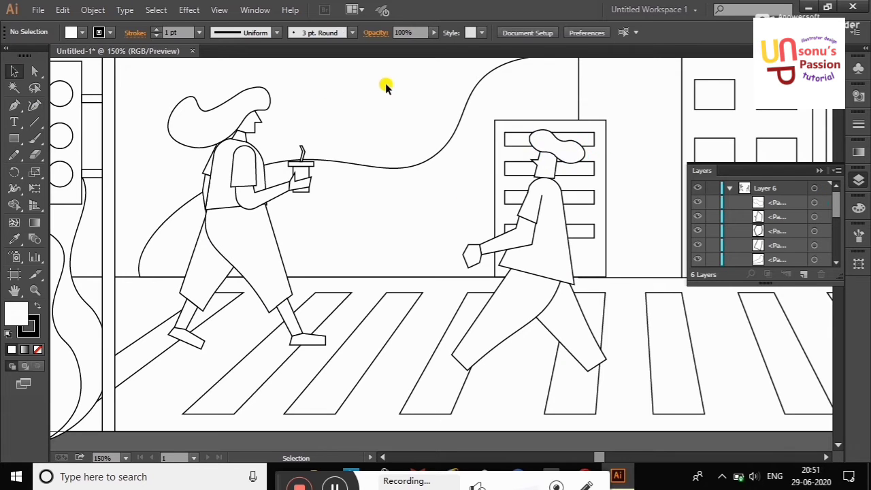
left_click(587, 174)
key("shift+grave")
key("v")
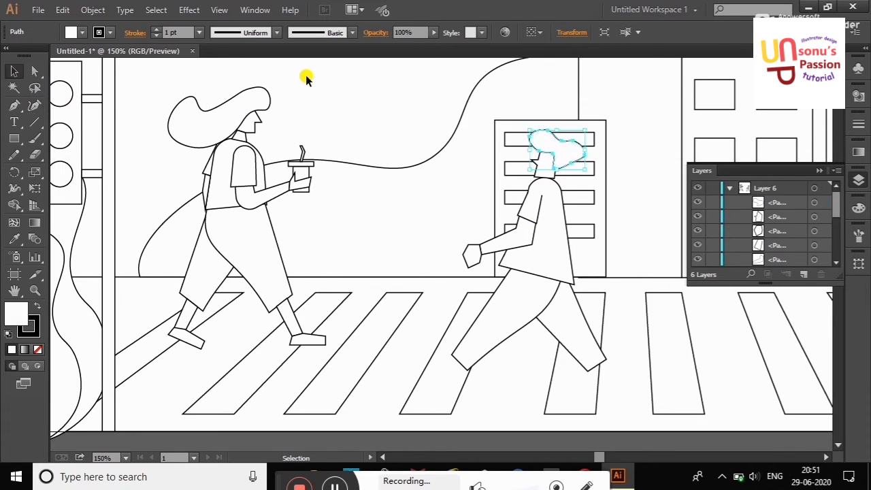
left_click(305, 78)
Draw a curved sleeve path on the walker's rear arm.
scroll(320, 283, "down", 2)
key("p")
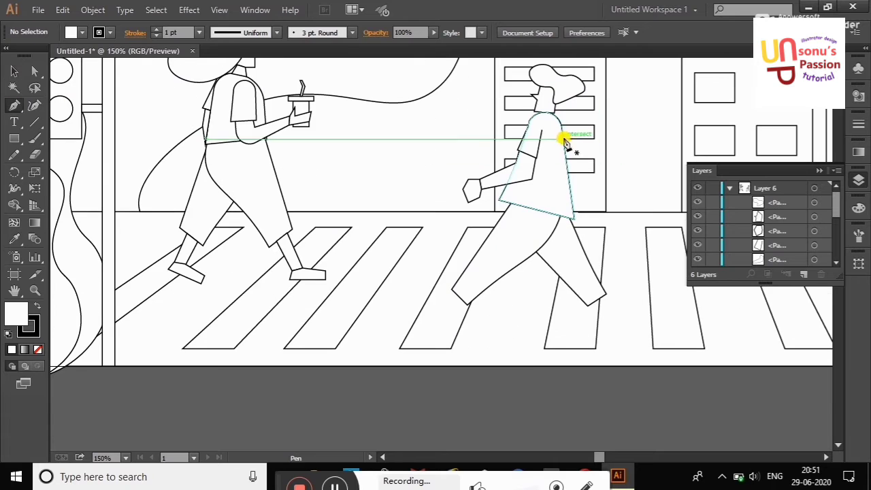
left_click(564, 136)
key("ctrl+z")
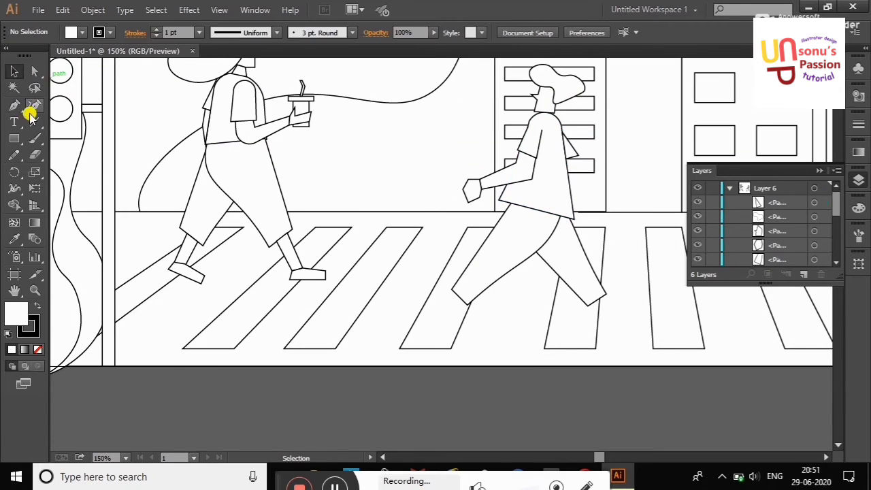
mouse_move(573, 156)
left_mouse_down()
mouse_move(589, 190)
mouse_move(572, 167)
left_mouse_up()
key("v")
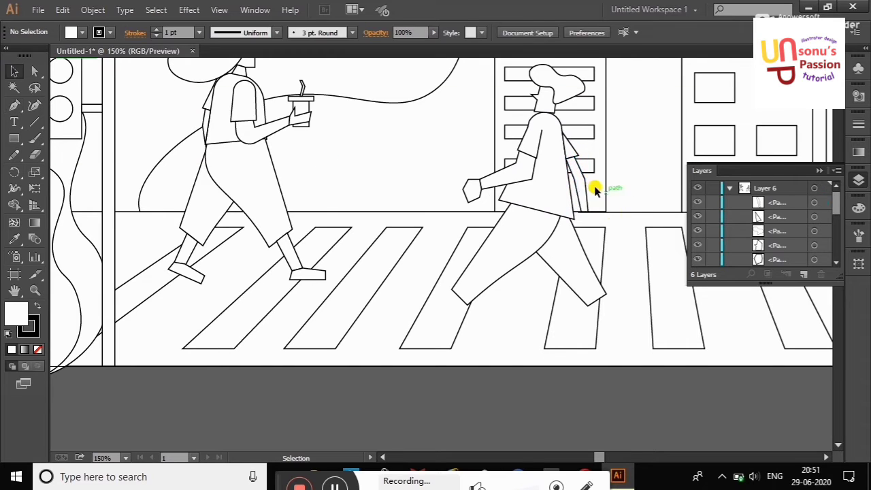
left_click(583, 187)
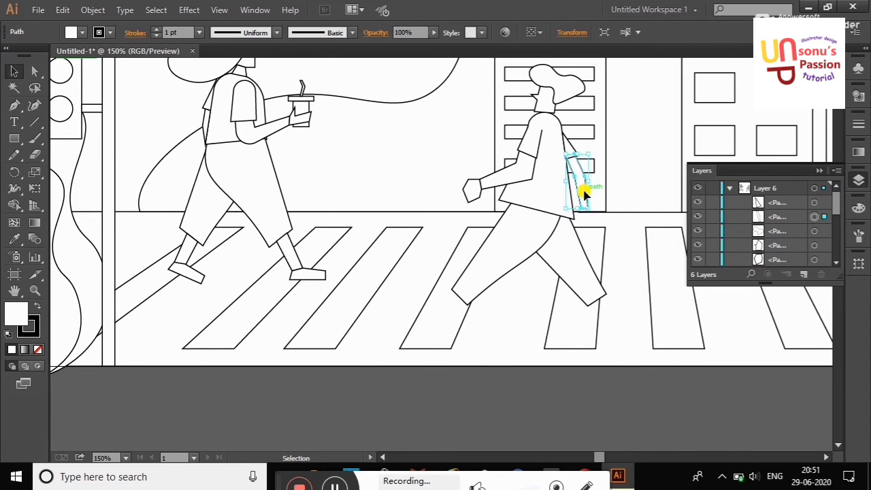
Draw the small curved hand below the sleeve and close the Layers list.
left_click(375, 136)
key("p")
left_click_drag(583, 214, 585, 217)
key("v")
left_click(379, 149)
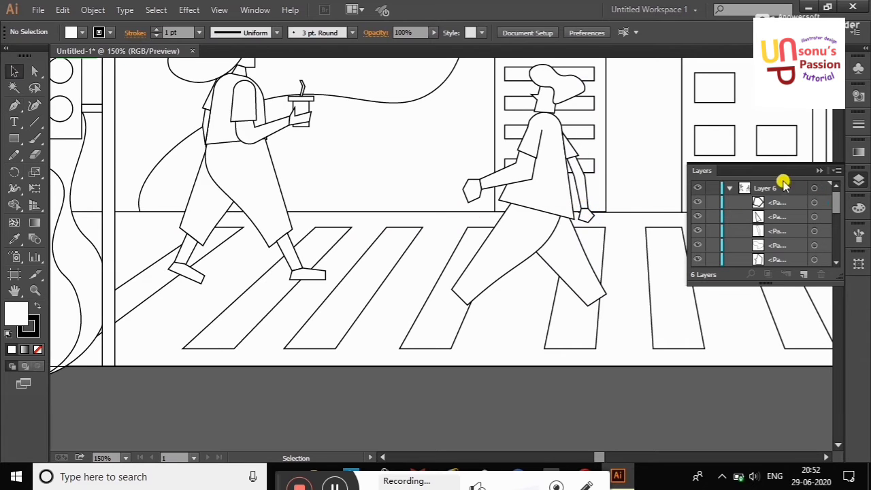
left_click(663, 155)
right_click(287, 253)
Ungroup the woman and reflect-copy her front shoe onto the man's back foot.
left_click(320, 333)
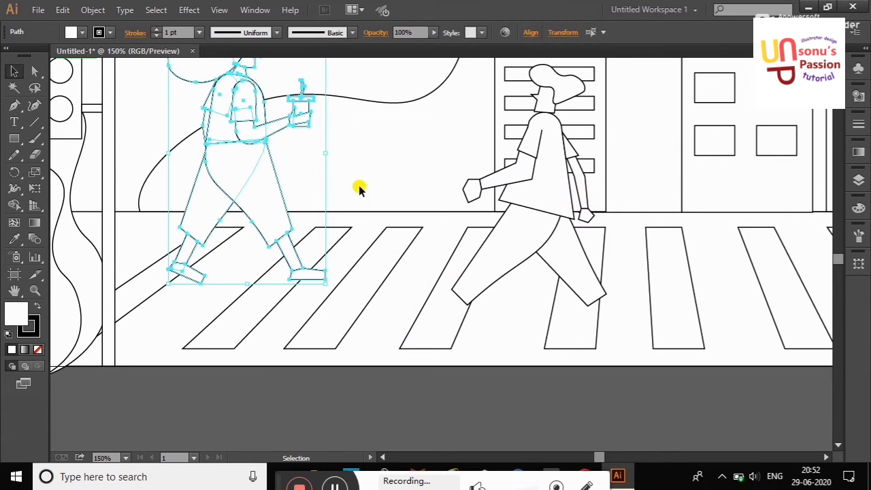
left_click(317, 274)
right_click(300, 267)
left_click(473, 273)
left_click(365, 317)
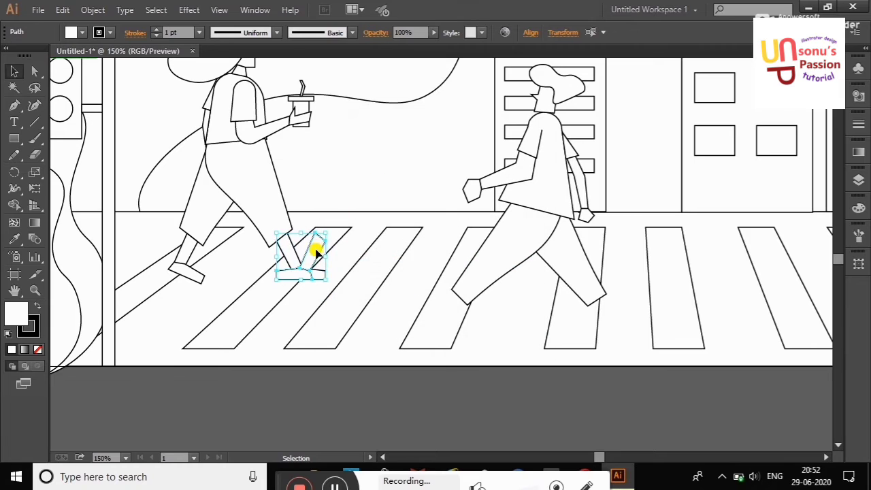
mouse_move(311, 249)
left_mouse_down()
mouse_move(441, 306)
mouse_move(616, 327)
left_mouse_up()
left_click(375, 151)
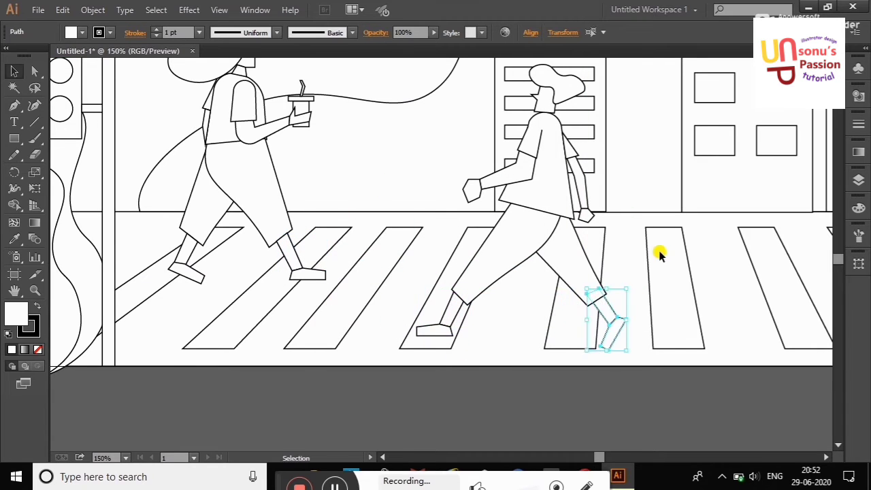
left_click(654, 247)
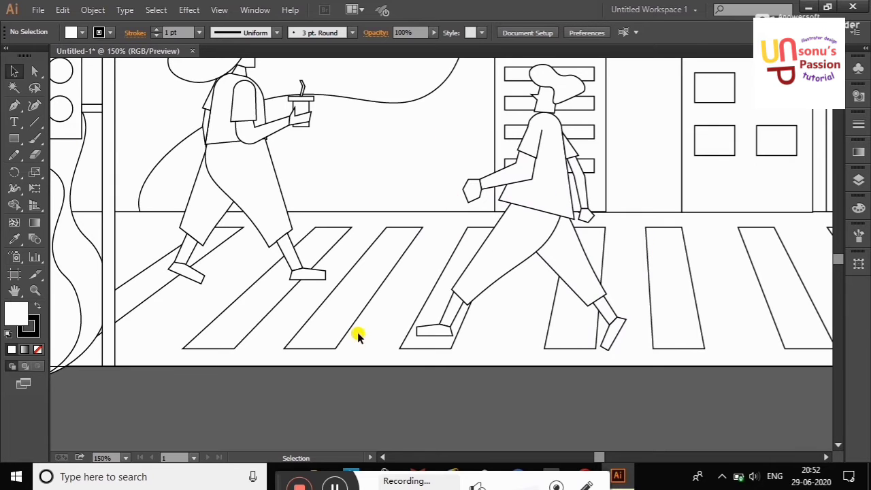
Draw a rounded-rectangle bag with a handle post, sized to the man's hand.
left_click(14, 138)
left_click_drag(435, 212, 509, 258)
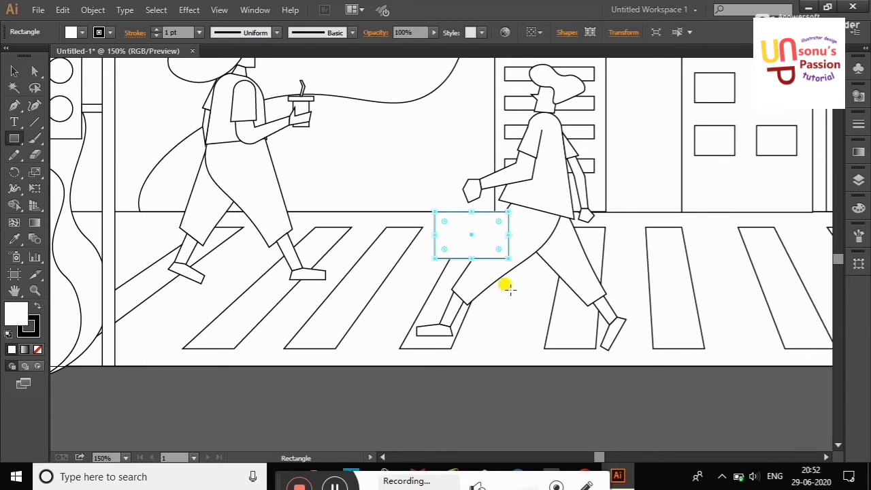
left_click_drag(499, 220, 499, 228)
key("ctrl+shift+a")
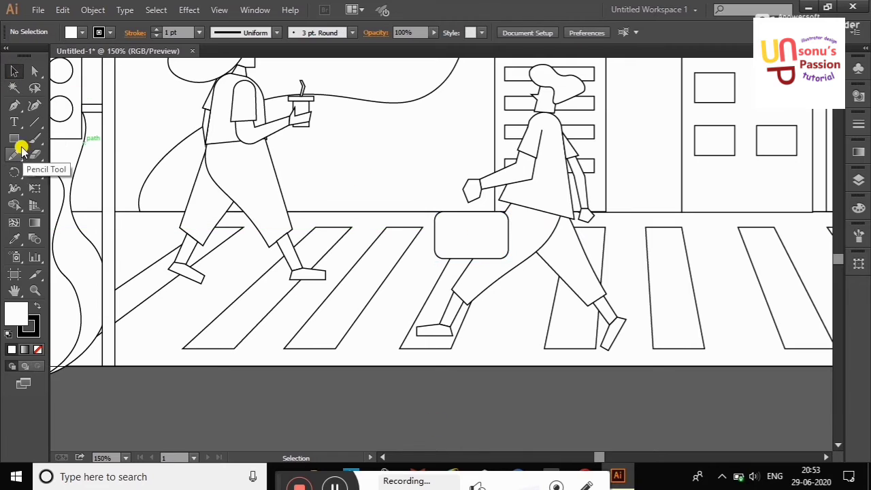
mouse_move(445, 194)
left_mouse_down()
mouse_move(449, 204)
mouse_move(492, 204)
left_mouse_up()
key("v")
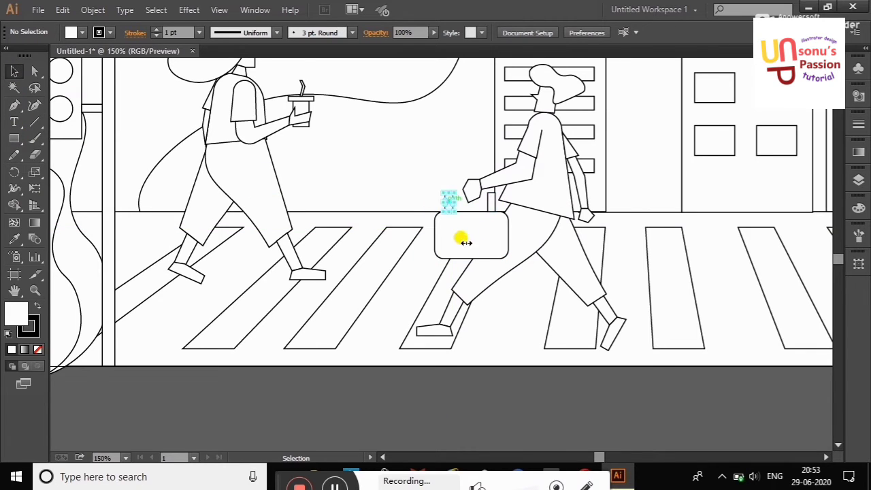
mouse_move(465, 242)
left_mouse_down()
mouse_move(497, 194)
mouse_move(467, 235)
left_mouse_up()
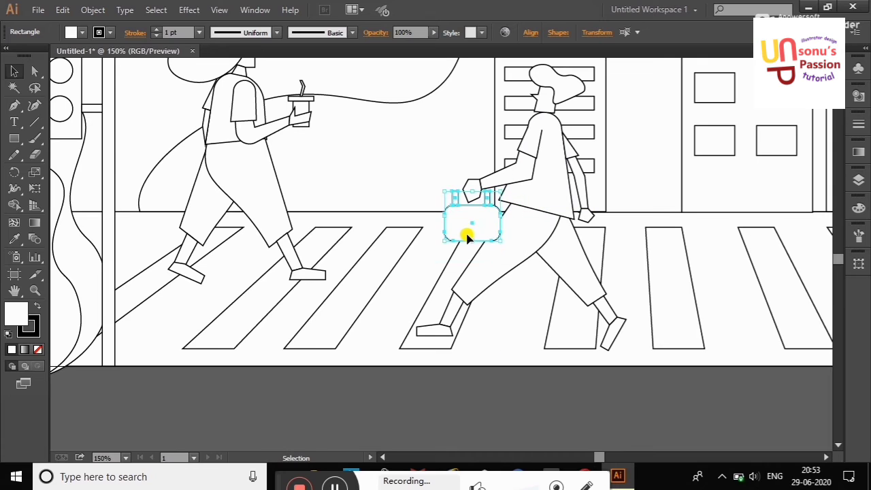
left_click(409, 197)
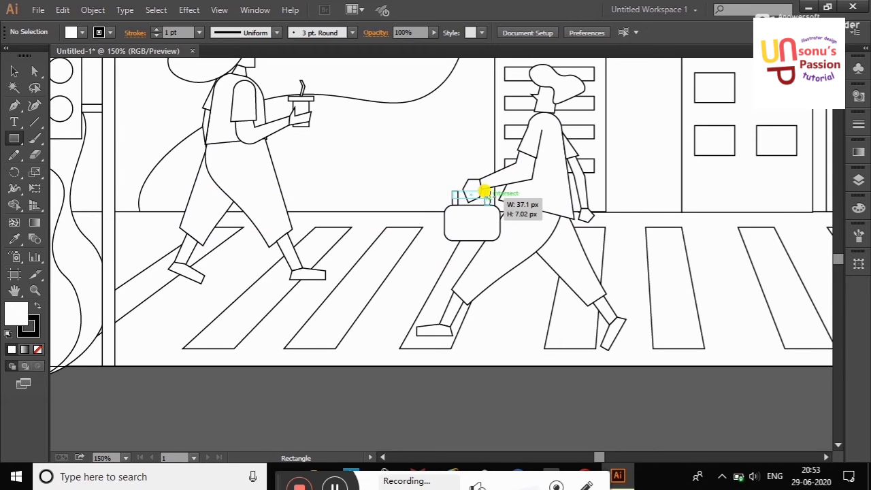
Add the top bar of the bag handle and bring up the Layers list.
left_click_drag(485, 192, 487, 194)
key("v")
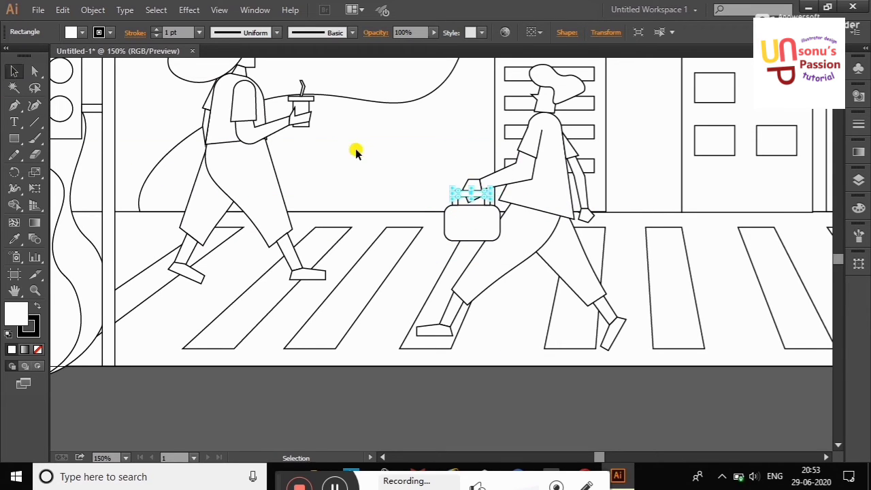
key("F7")
left_click(467, 136)
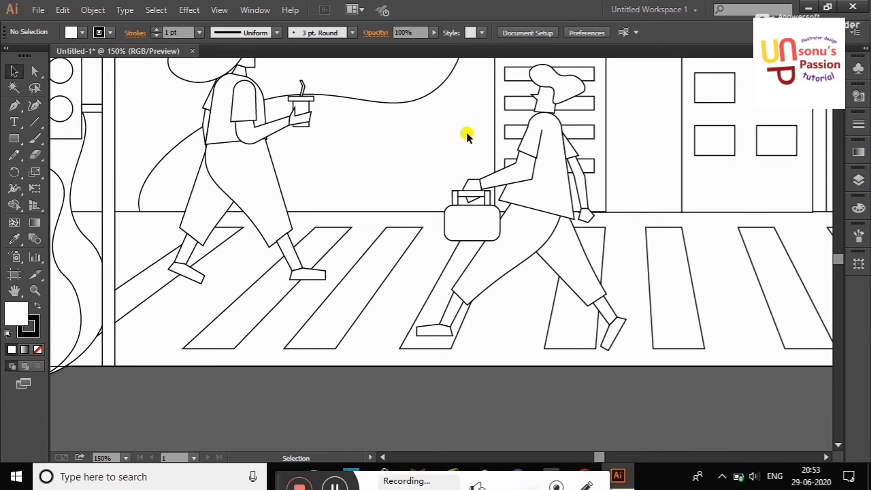
key("F7")
Group the bag body and handles and move the group below the arm paths.
left_click(453, 197)
left_click(479, 230, "shift")
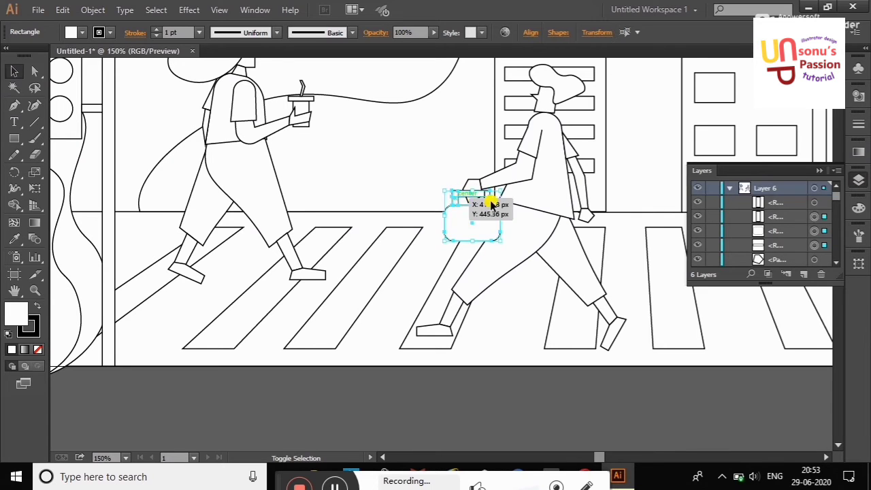
right_click(476, 225)
left_click(490, 292)
left_click_drag(775, 214, 783, 238)
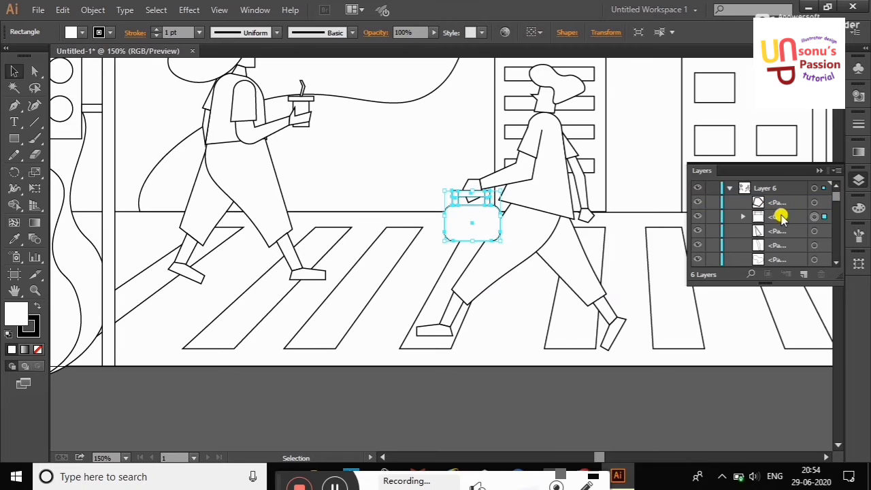
left_click(474, 134)
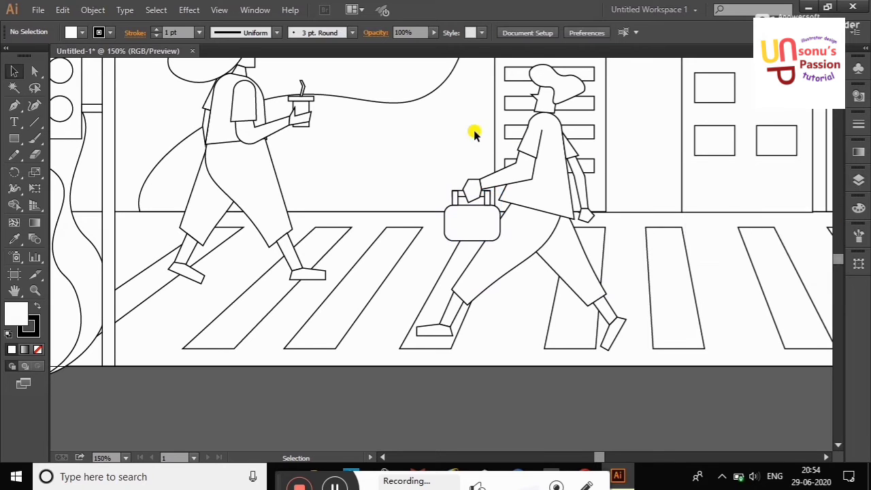
scroll(837, 260, "up", 3)
Group the woman's parts and the walking man's parts into two separate groups.
right_click(265, 219)
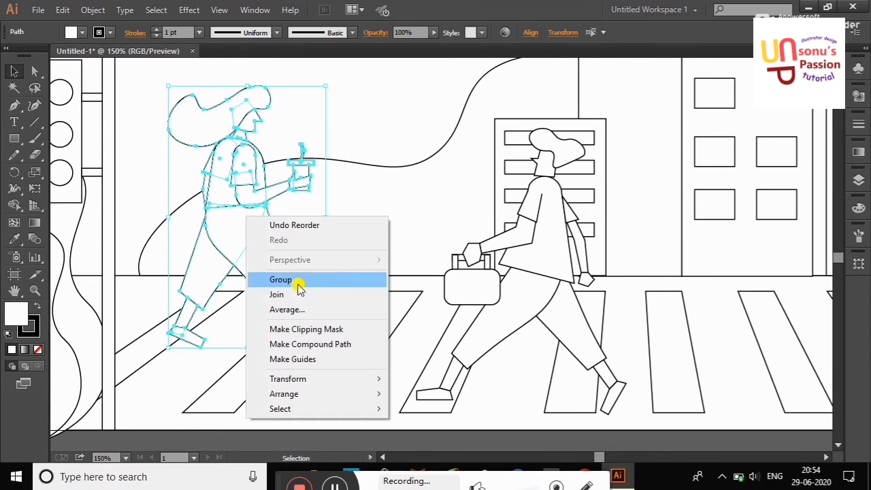
left_click(301, 283)
left_click_drag(418, 97, 596, 300)
right_click(562, 293)
left_click(579, 313)
Move the woman and man groups right across the crosswalk.
left_click(381, 97)
right_click(381, 96)
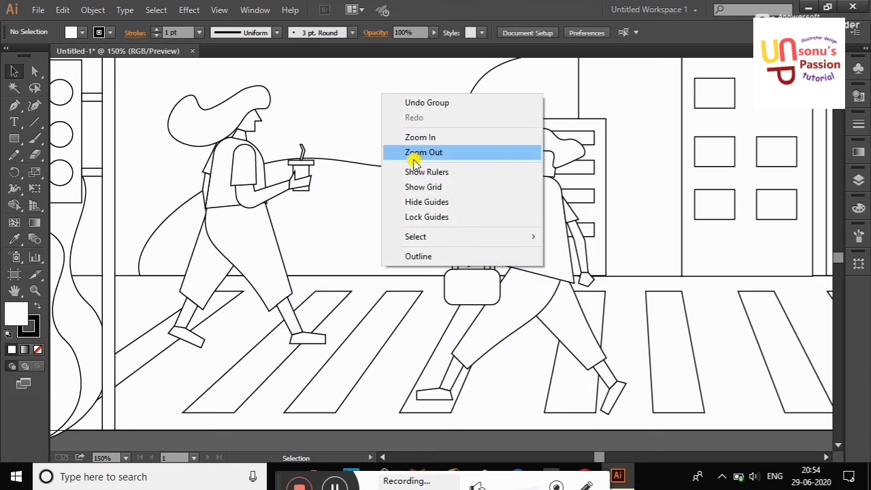
left_click(412, 151)
right_click(395, 102)
left_click(430, 168)
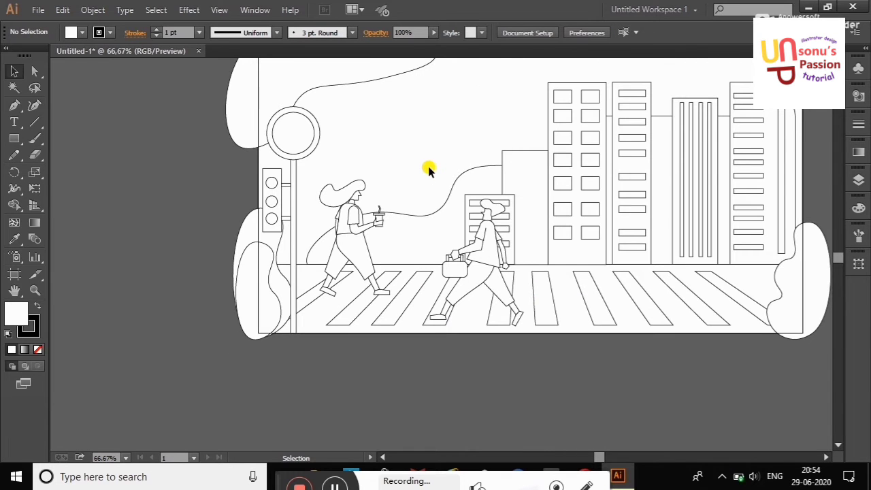
scroll(843, 261, "up", 2)
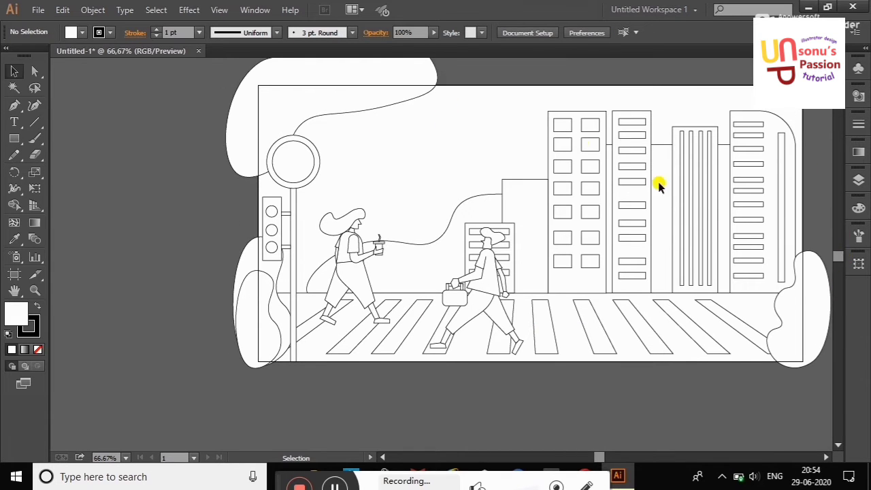
left_click(337, 241)
left_click(488, 290, "shift")
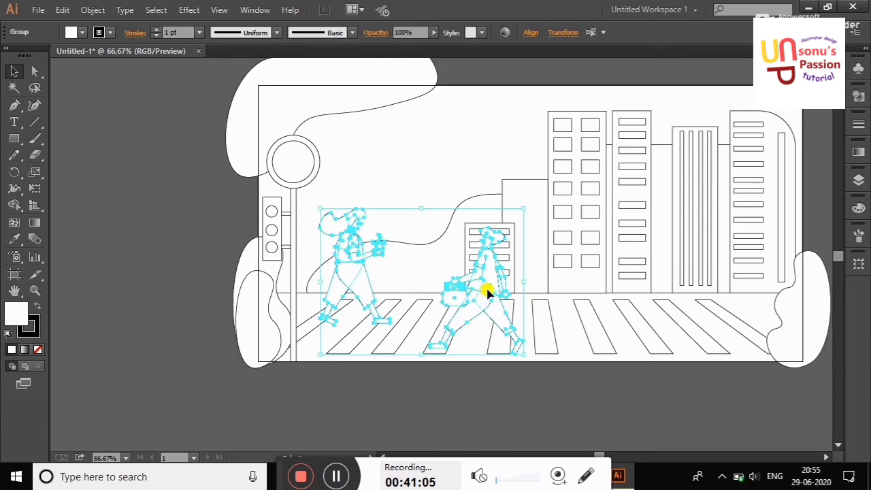
mouse_move(488, 290)
left_mouse_down()
mouse_move(587, 288)
mouse_move(269, 271)
left_mouse_up()
left_click(176, 205)
Place a copy of the bag-carrying man beside the traffic light.
left_click(583, 273)
left_click(188, 231)
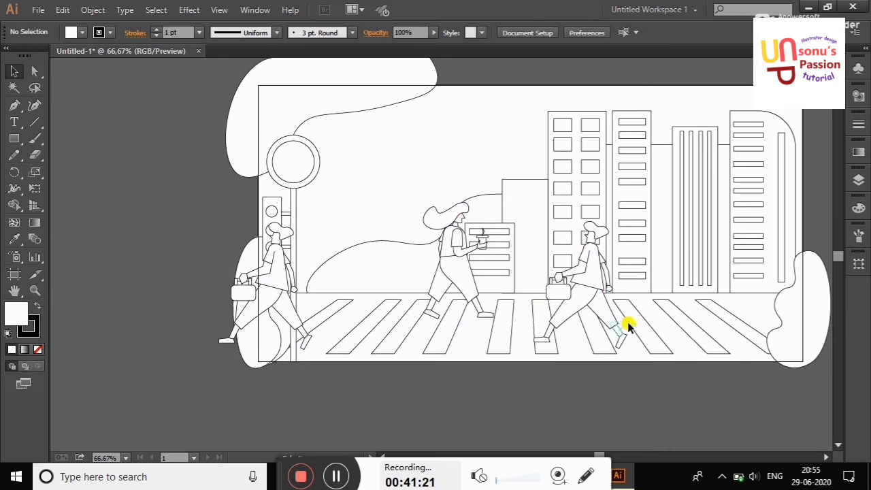
right_click(160, 223)
left_click(184, 266)
Reshape the copy's hair into long hair with the Curvature tool and nudge it by the pole.
double_click(209, 227)
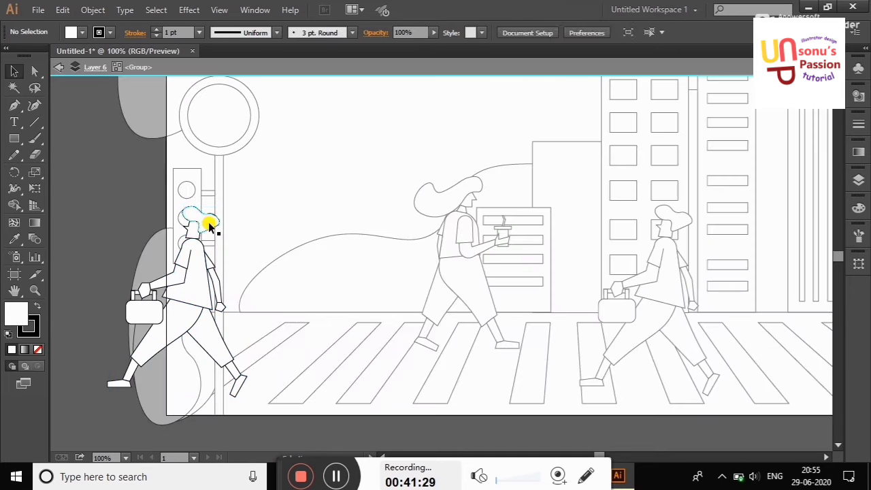
left_click(210, 226)
key("shift+grave")
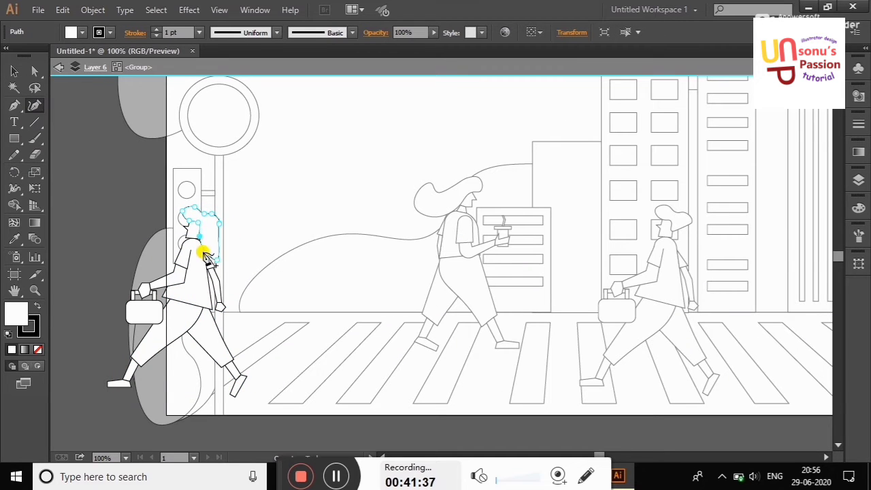
left_click(14, 70)
double_click(105, 167)
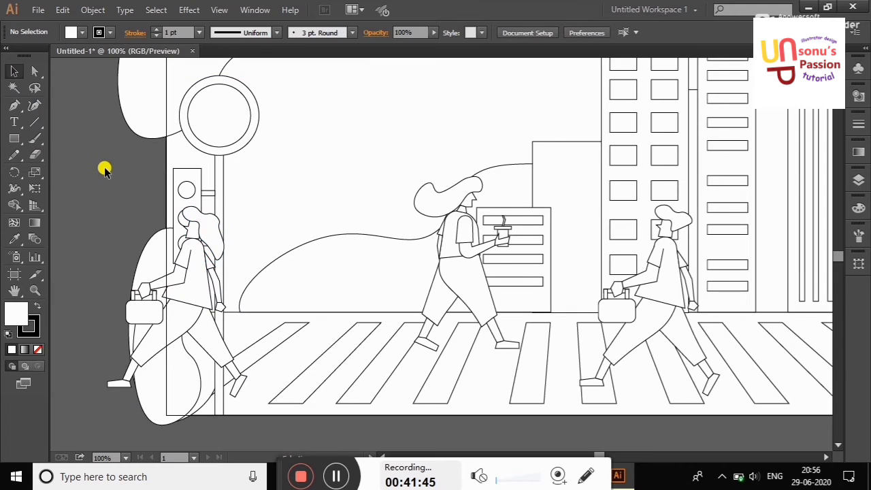
right_click(137, 177)
left_click(187, 234)
left_click_drag(279, 278, 281, 275)
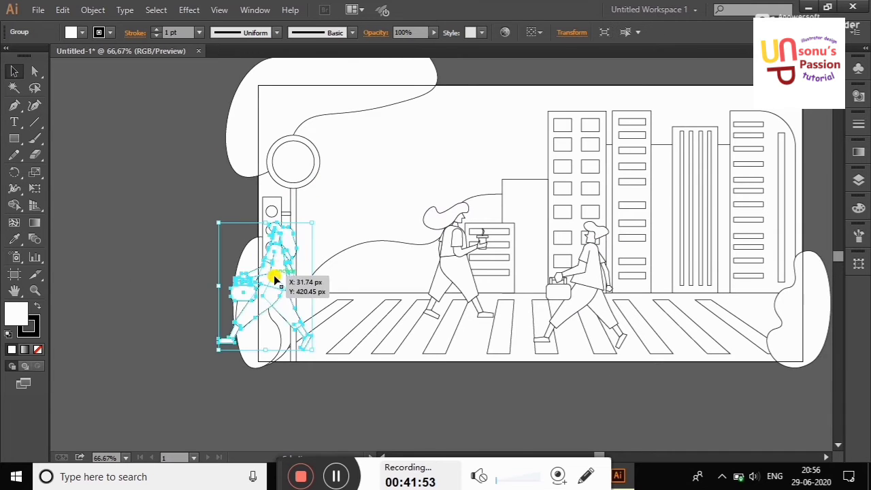
left_click(859, 179)
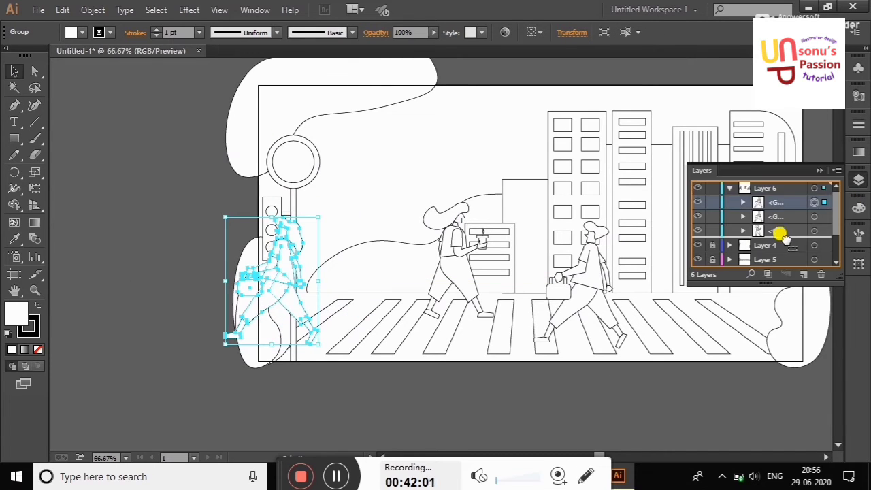
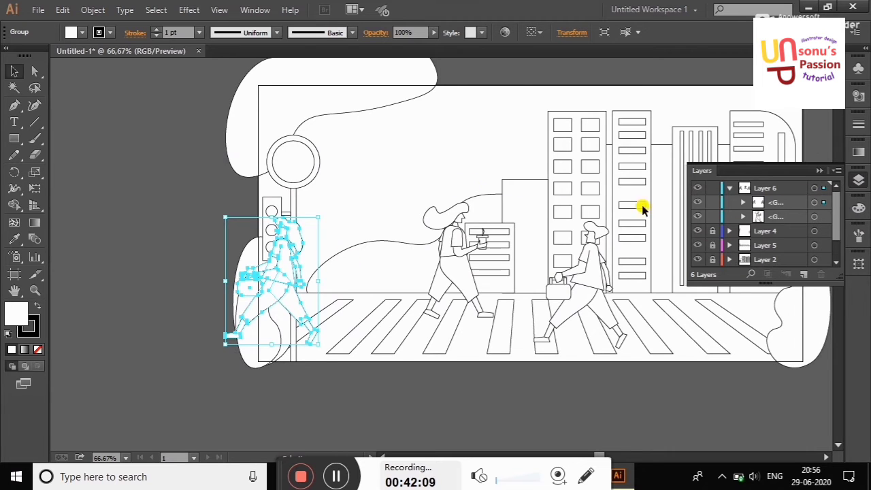
Move the walking-figure group into Layer 4 and nudge it slightly upward.
right_click(562, 169)
mouse_move(769, 208)
left_mouse_down()
mouse_move(771, 260)
mouse_move(768, 220)
left_mouse_up()
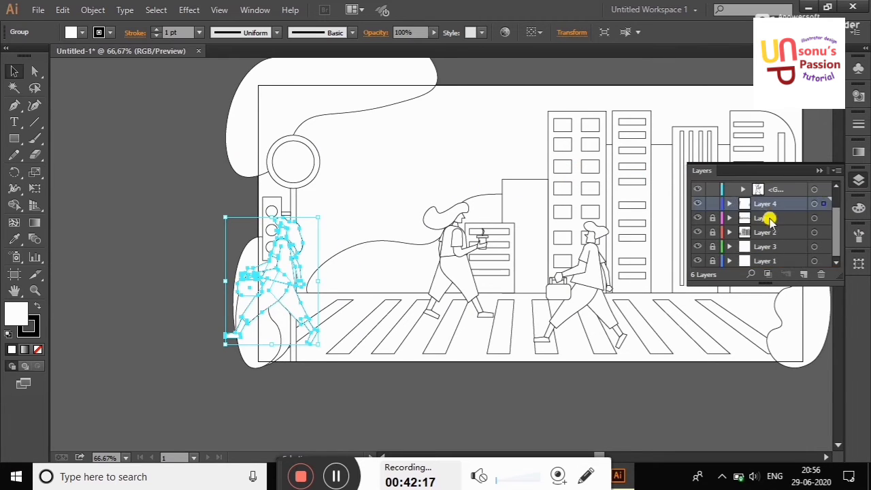
left_click(724, 197)
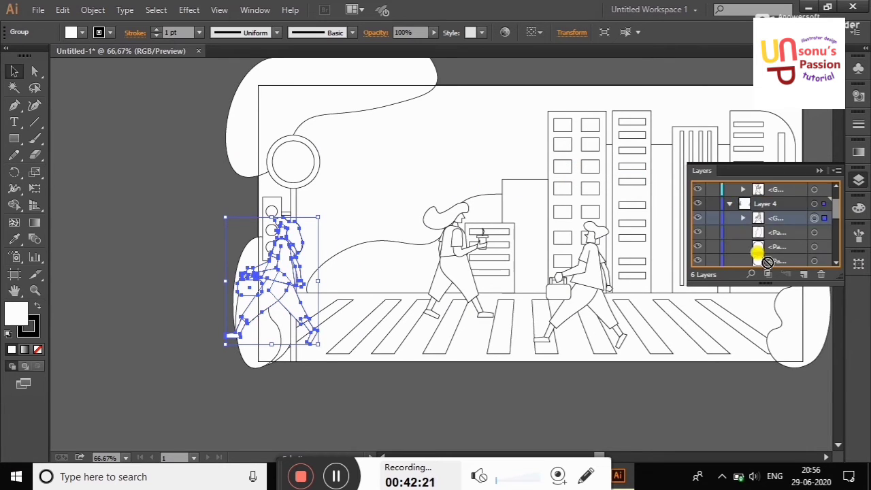
left_click(820, 170)
left_click_drag(288, 296, 292, 275)
left_click(165, 239)
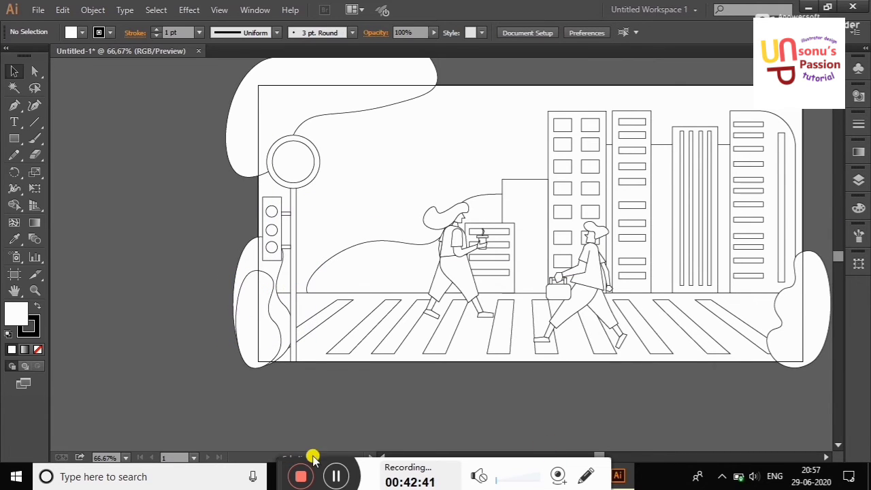
Fit the artboard in the window and collapse Layers 4 and 6 in the Layers panel.
double_click(14, 290)
left_click(859, 179)
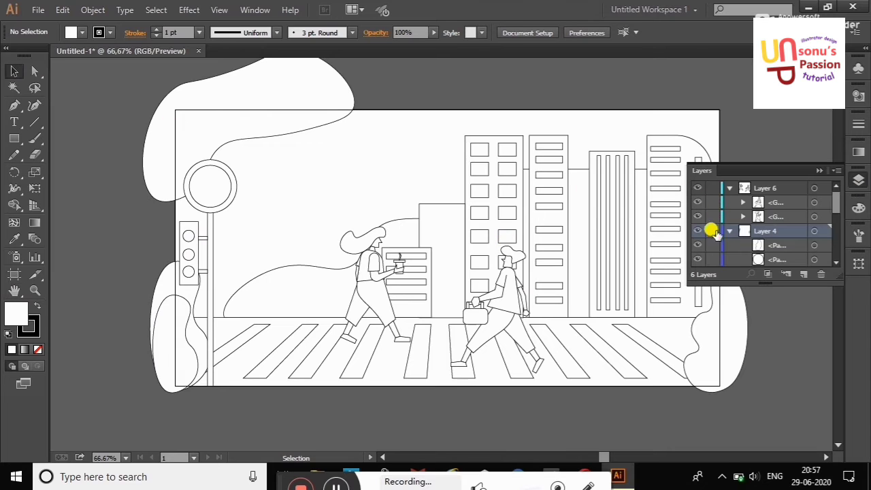
left_click(729, 231)
left_click(729, 187)
left_click(397, 178)
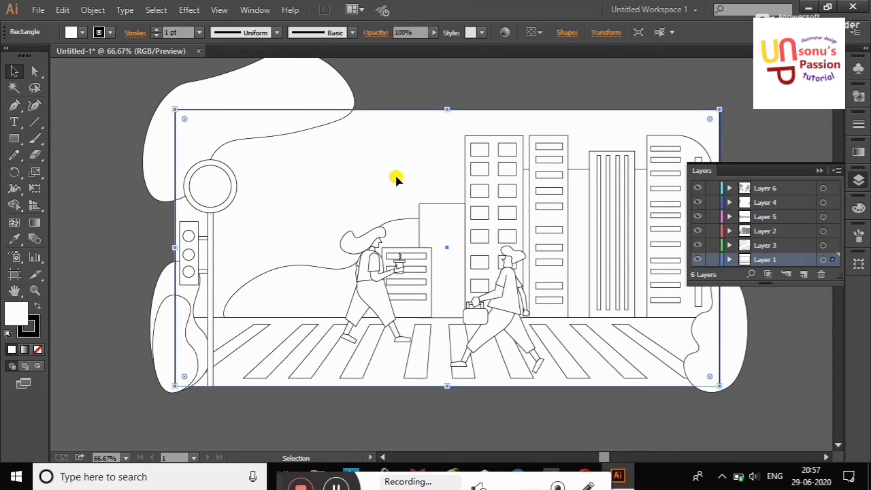
Fill the top-left blob green with no outline, undoing a trial opacity change.
left_click(331, 127)
left_click(72, 33)
left_click(66, 67)
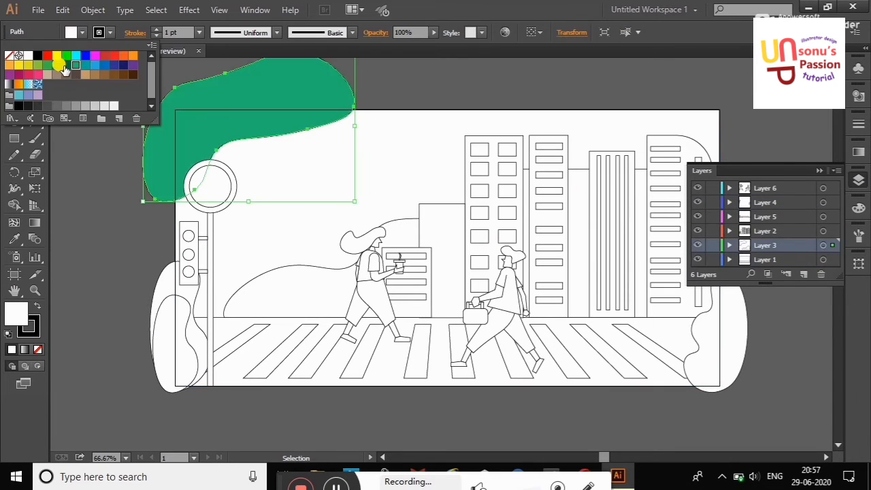
left_click(229, 122)
left_click(414, 72)
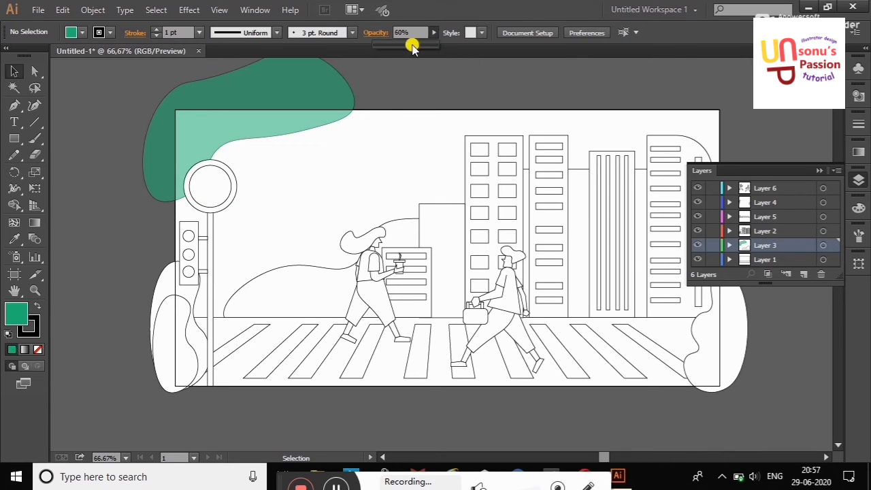
key("ctrl+z")
left_click(200, 132)
left_click(99, 32)
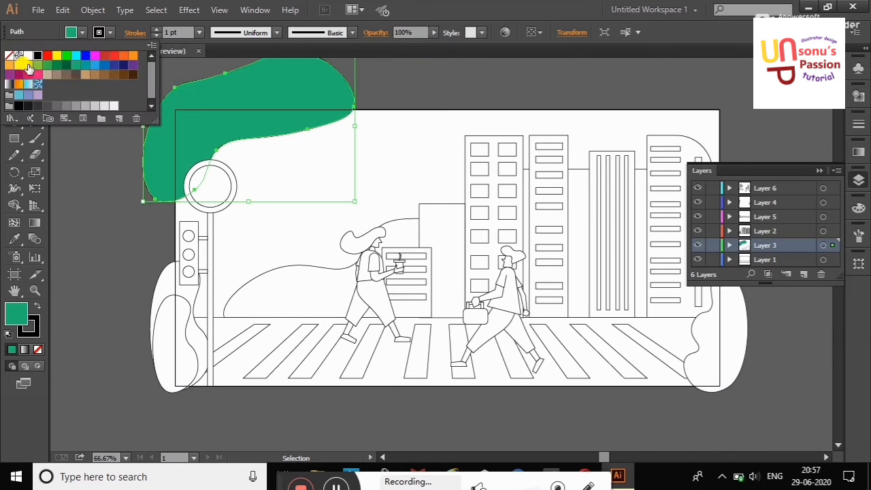
left_click(9, 57)
left_click(100, 171)
Give the hill behind the walkers the same green fill with no outline.
left_click(299, 266)
left_click(15, 239)
left_click(156, 137)
left_click(15, 71)
left_click(72, 129)
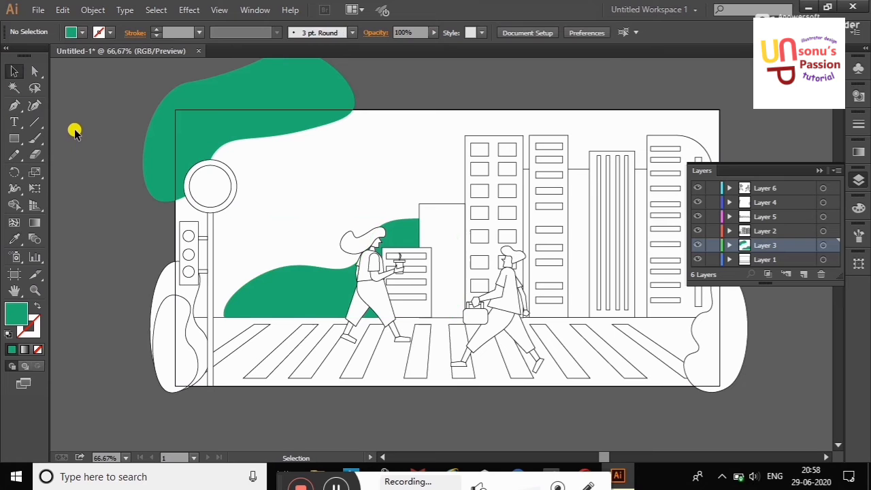
Change the blob and hill fill to a lighter mint green in the Color Picker.
left_click(302, 282)
double_click(17, 313)
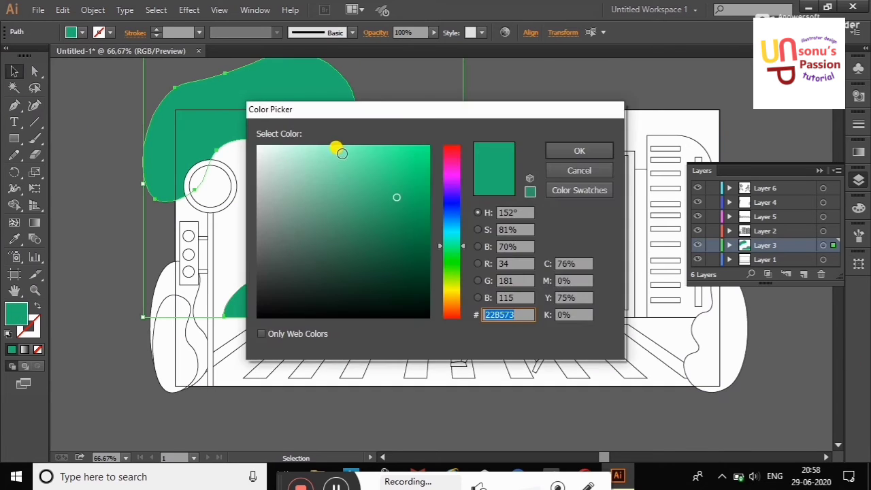
left_click(334, 146)
left_click(577, 152)
left_click(84, 154)
Fill the back rectangle dark green and copy that green onto the tall buildings.
left_click(448, 227)
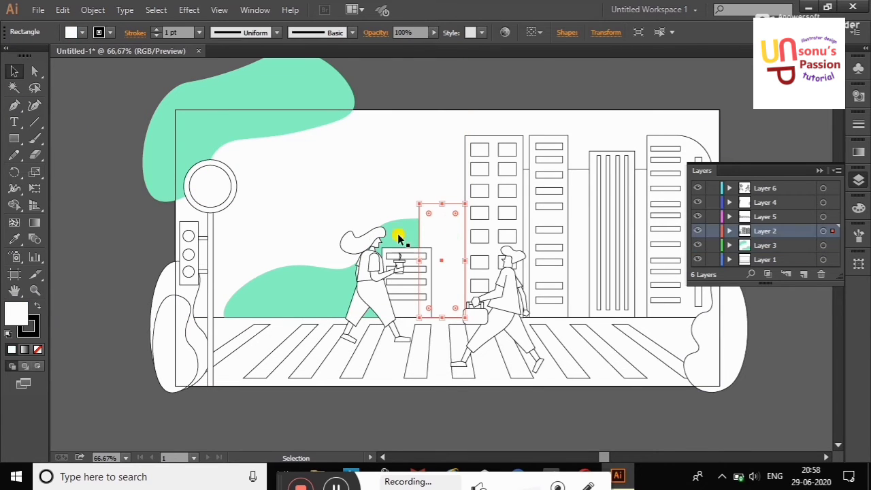
left_click(75, 32)
left_click(75, 66)
left_click(68, 195)
left_click(497, 163)
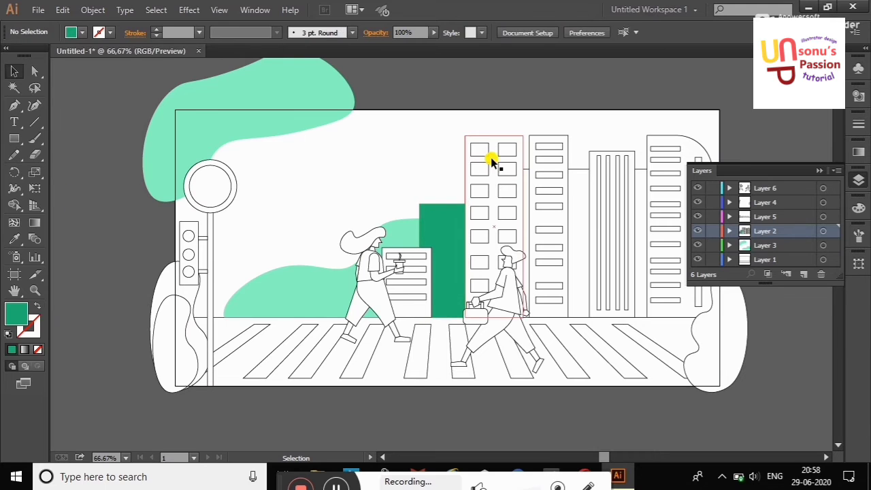
left_click(549, 157, "shift")
left_click(613, 163, "shift")
left_click(671, 146, "shift")
left_click(15, 239)
left_click(438, 216)
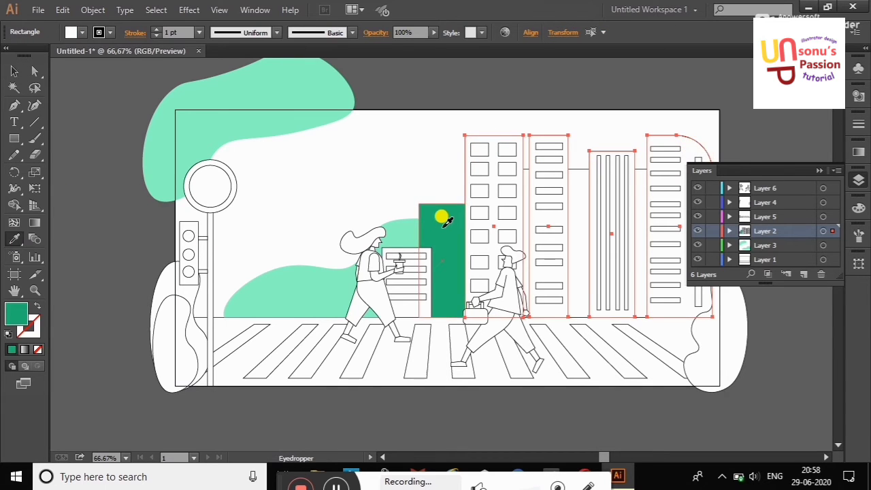
Try a lighter green on the middle back rectangle, then undo the last sampling.
key("v")
left_click(385, 212)
left_click(428, 224)
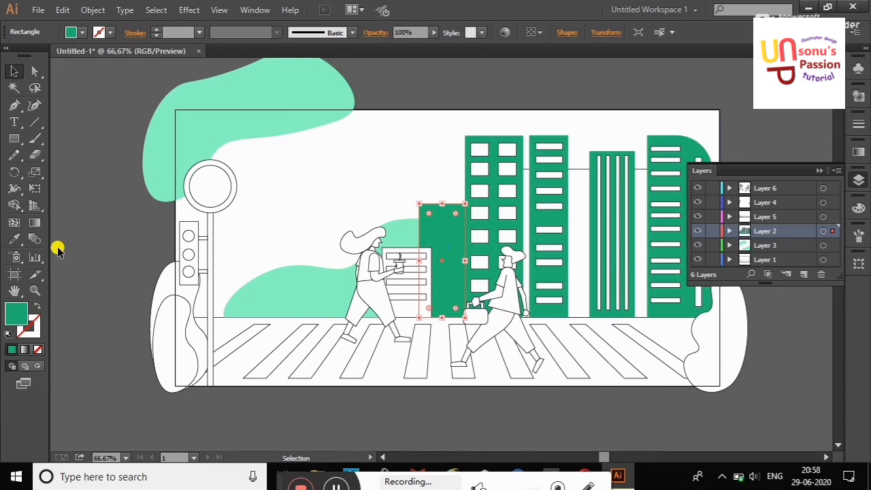
left_click(14, 238)
left_click(335, 276)
double_click(15, 311)
left_click(375, 150)
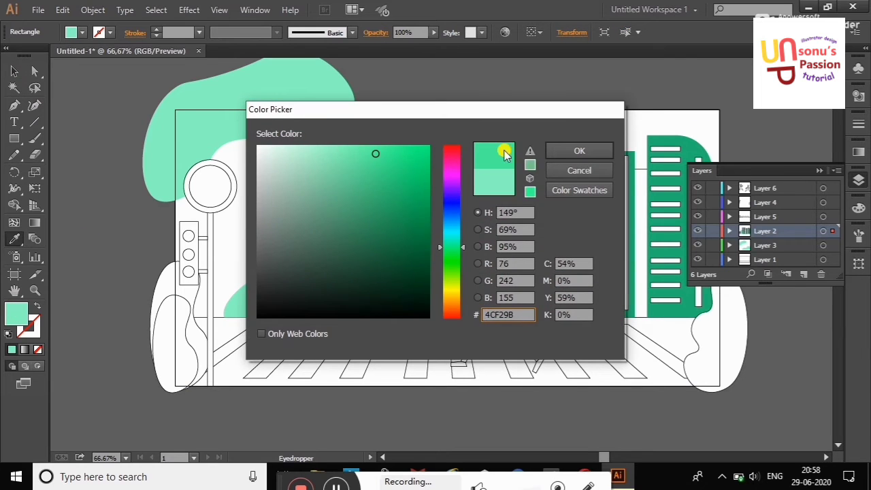
key("Escape")
right_click(87, 162)
left_click(87, 162)
key("v")
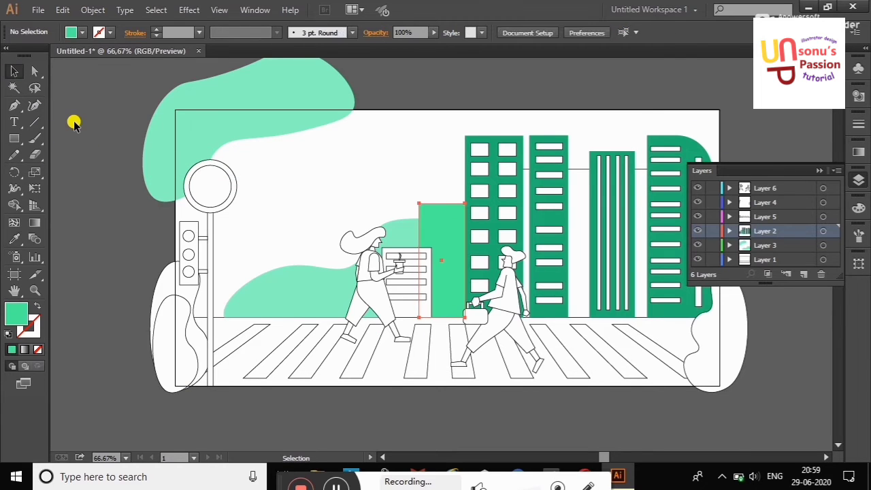
key("ctrl+z")
key("ctrl+z")
left_click(55, 116)
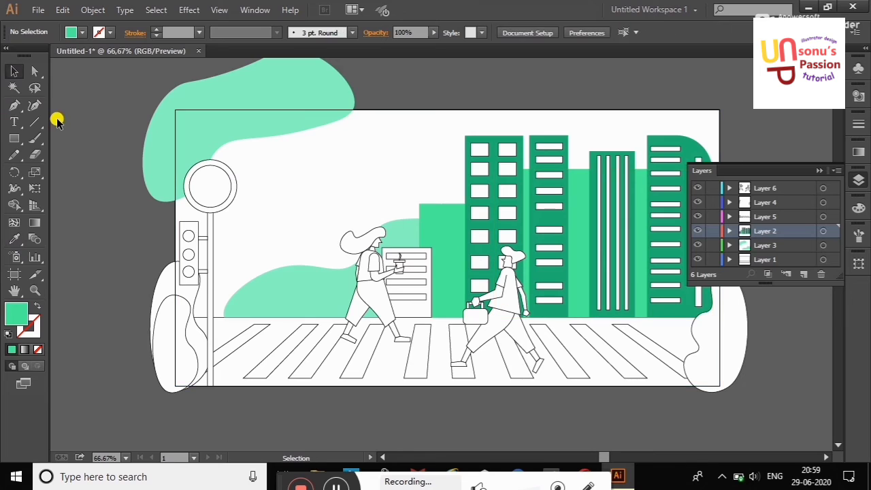
Copy the green onto the small sign-board rectangle with the Eyedropper.
left_click(423, 305)
key("i")
left_click(492, 218)
key("v")
left_click(105, 136)
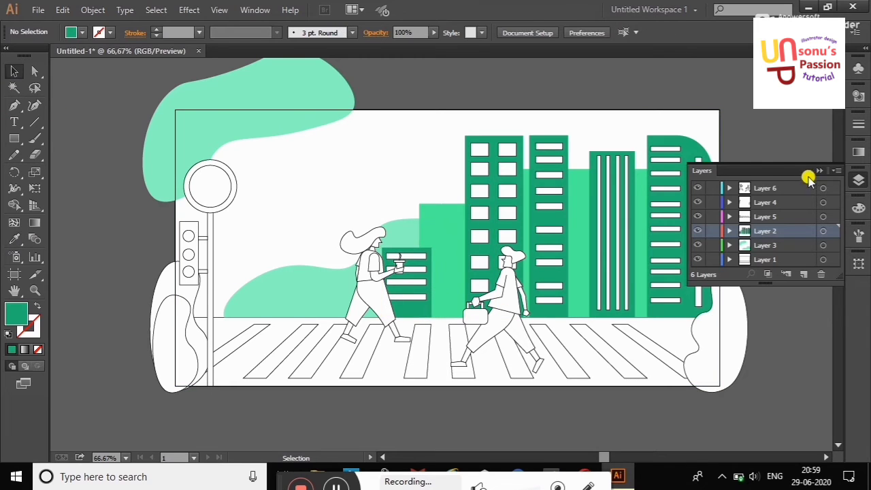
left_click(605, 204)
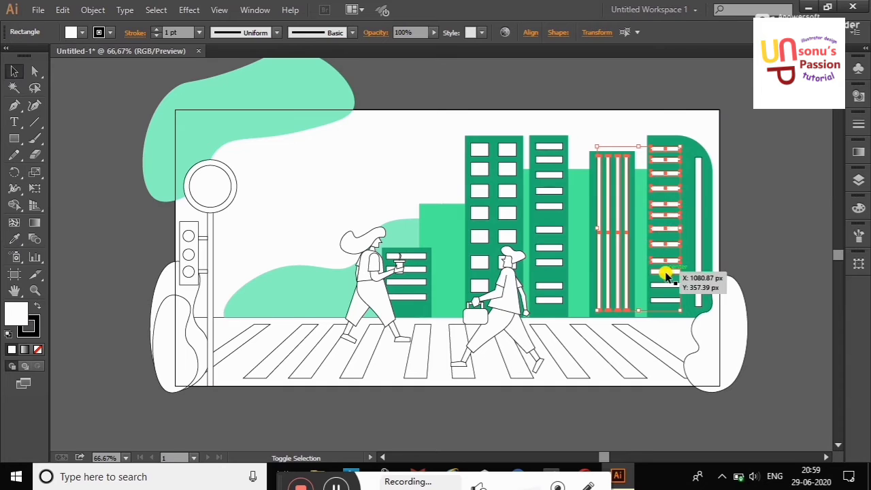
Fill all building windows and sign-board bars light green #4CF29B.
left_click(550, 178, "shift")
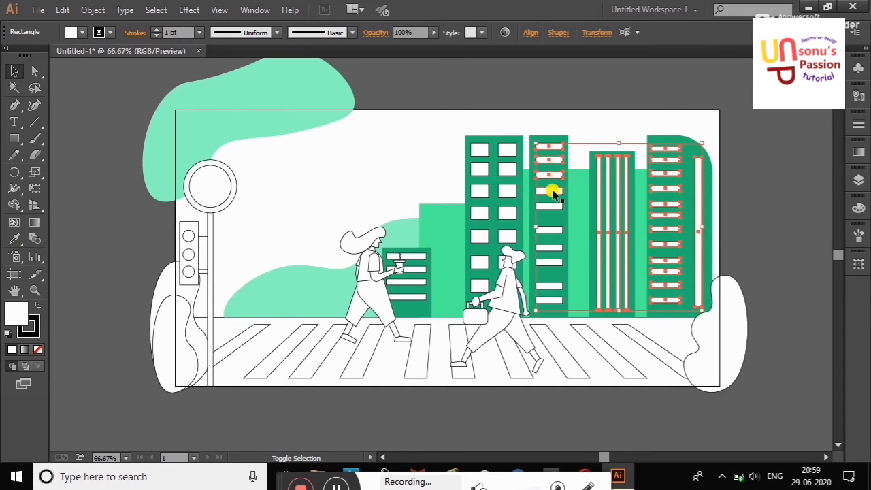
left_click(550, 249, "shift")
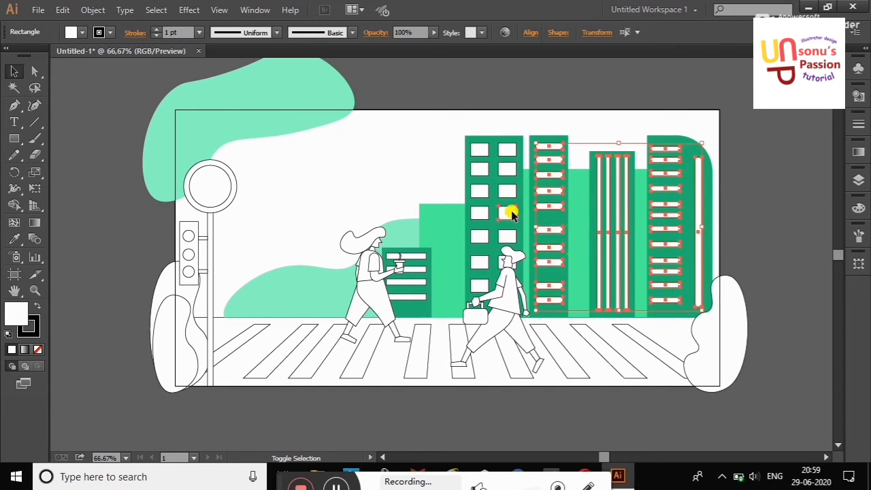
left_click(515, 192, "shift")
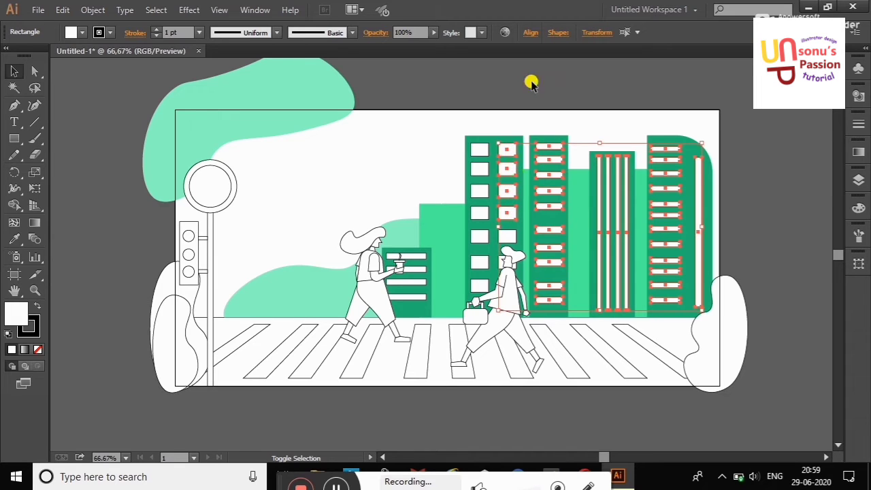
left_click(507, 235, "shift")
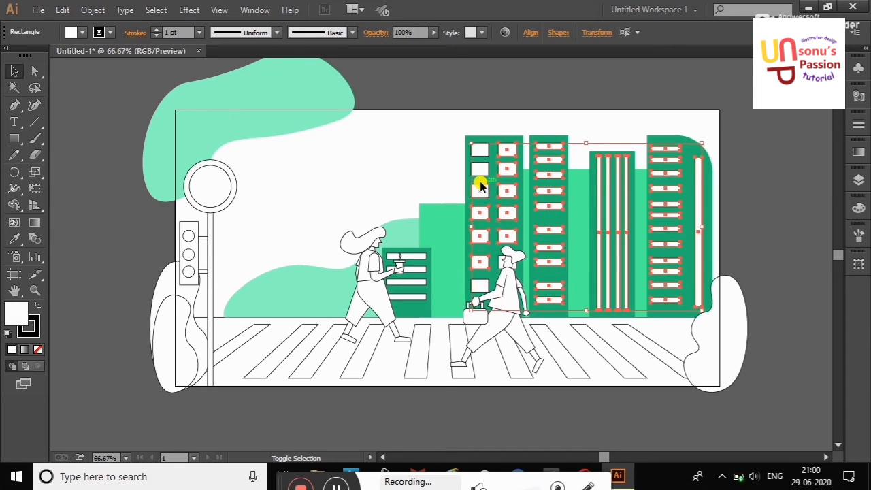
left_click(480, 285, "shift")
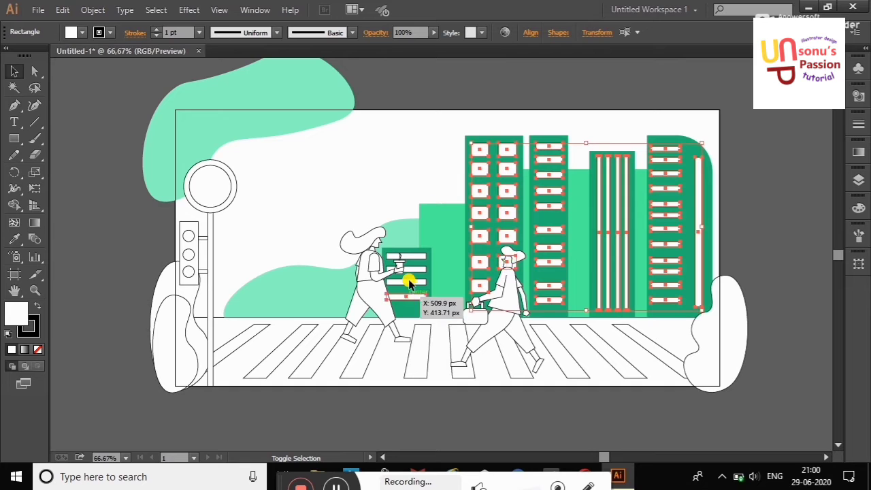
left_click(417, 260, "shift")
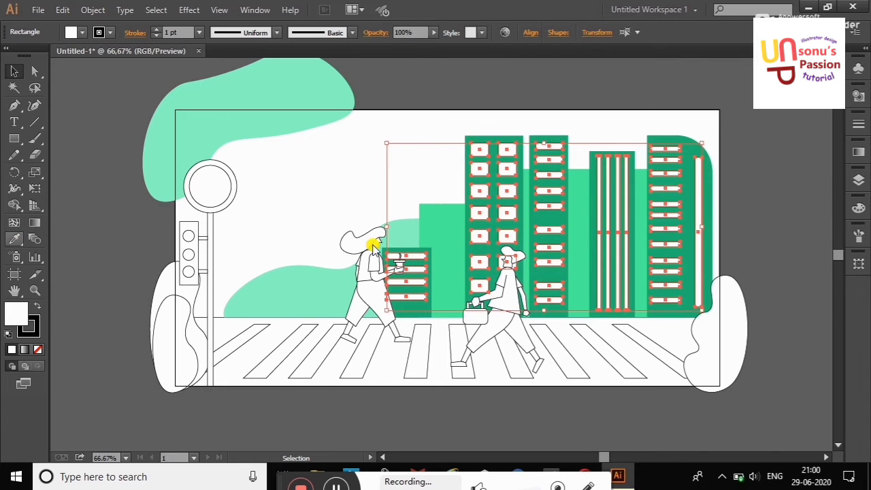
left_click(450, 219)
double_click(15, 314)
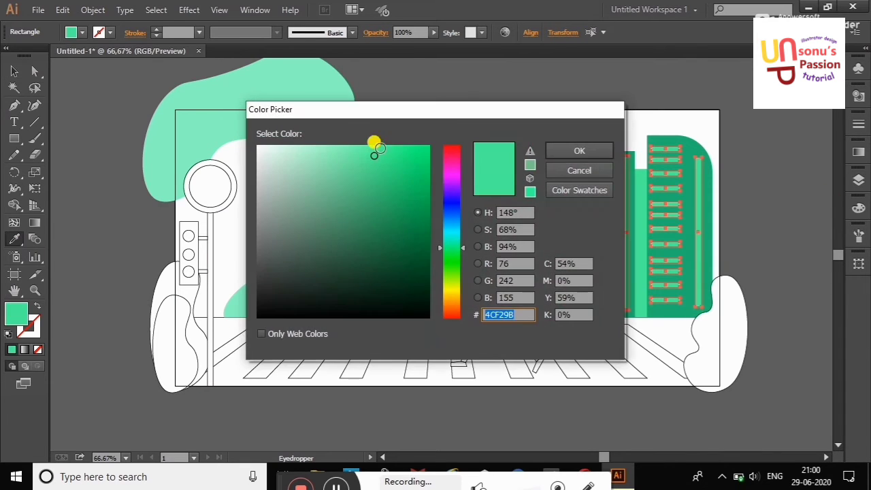
left_click(560, 150)
key("v")
left_click(71, 102)
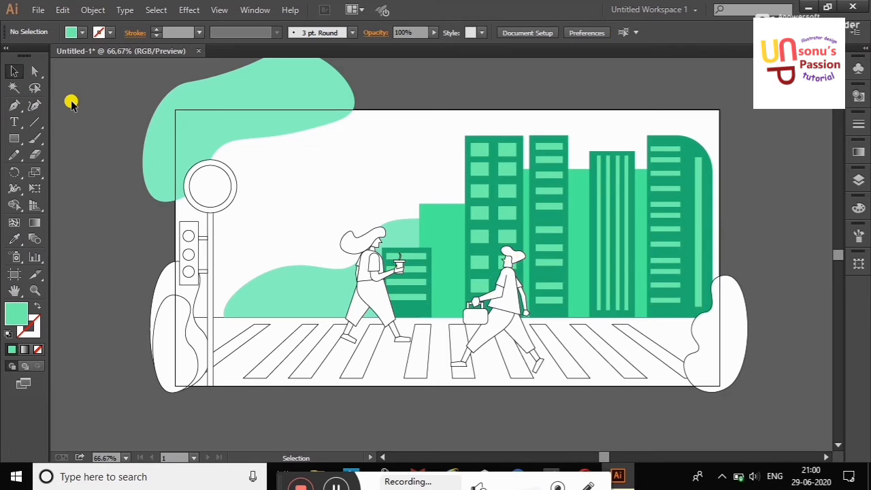
left_click(231, 346)
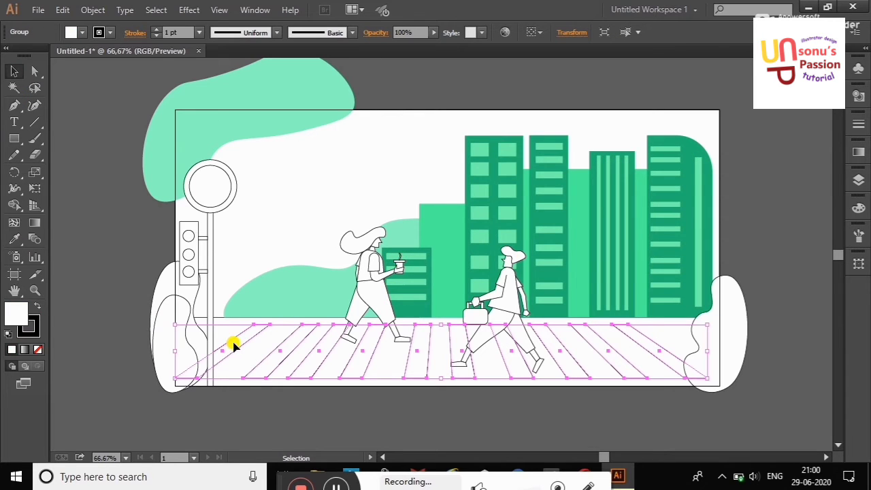
Fill the crosswalk stripes green and lower their opacity to 40%.
left_click(82, 32)
left_click(68, 65)
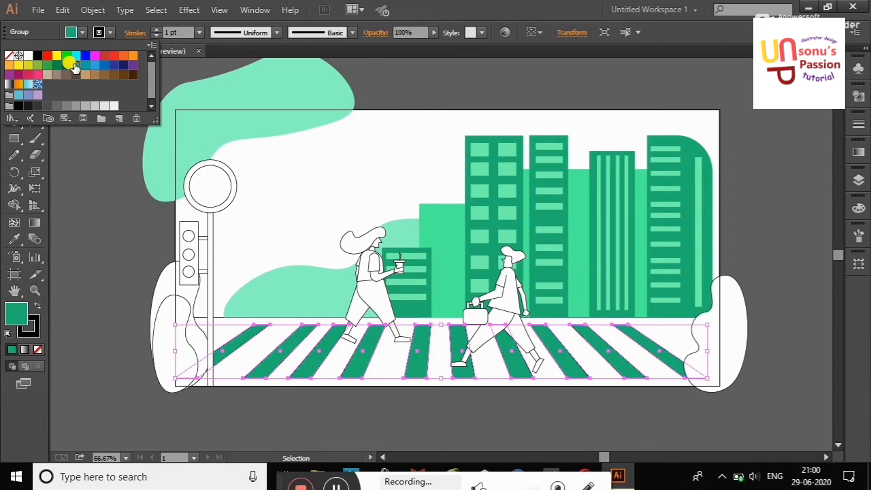
left_click(434, 32)
left_click_drag(429, 42, 398, 42)
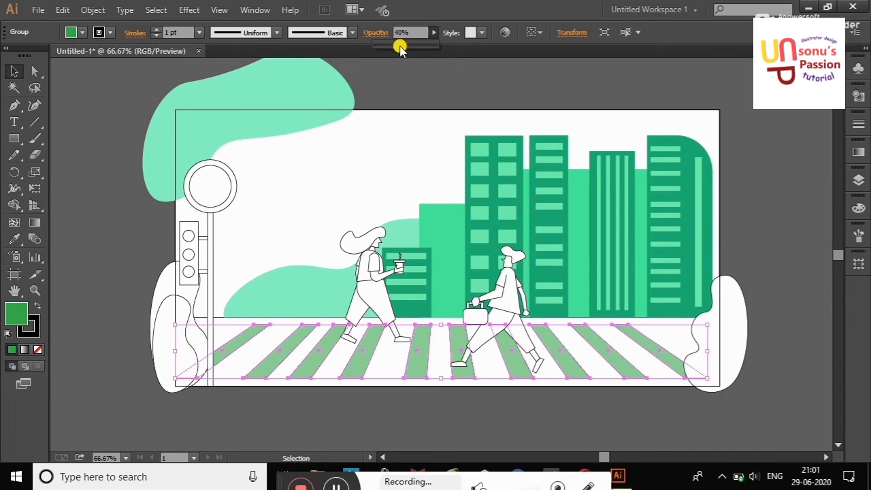
left_click(101, 175)
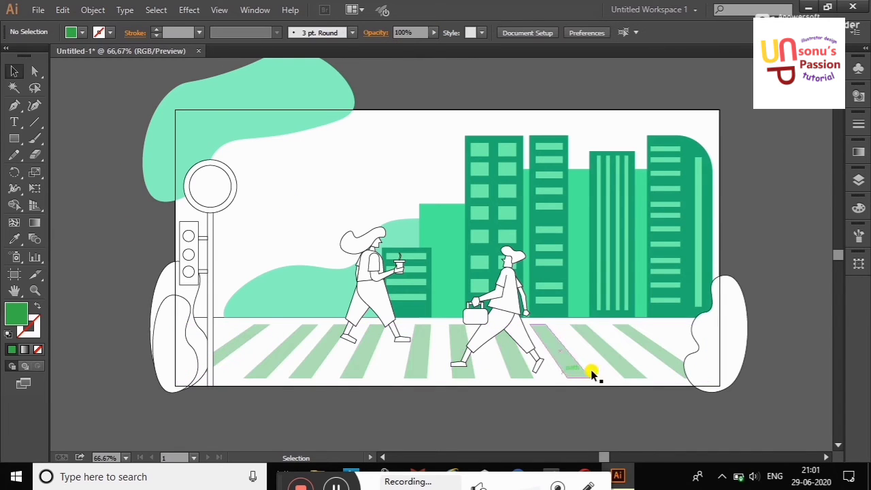
Reduce the crosswalk stripes' opacity further for a paler look.
left_click(593, 374)
left_click(859, 151)
left_click(381, 327)
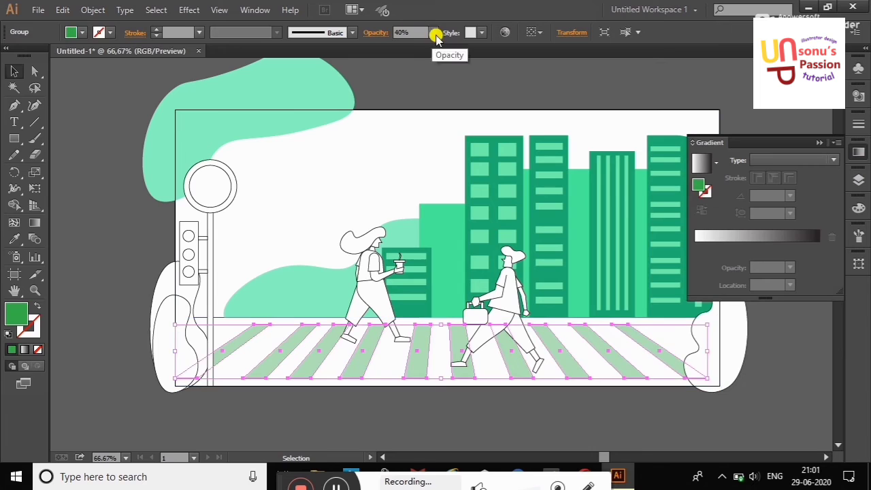
left_click(433, 32)
left_click_drag(429, 43, 393, 43)
left_click(392, 72)
left_click(859, 151)
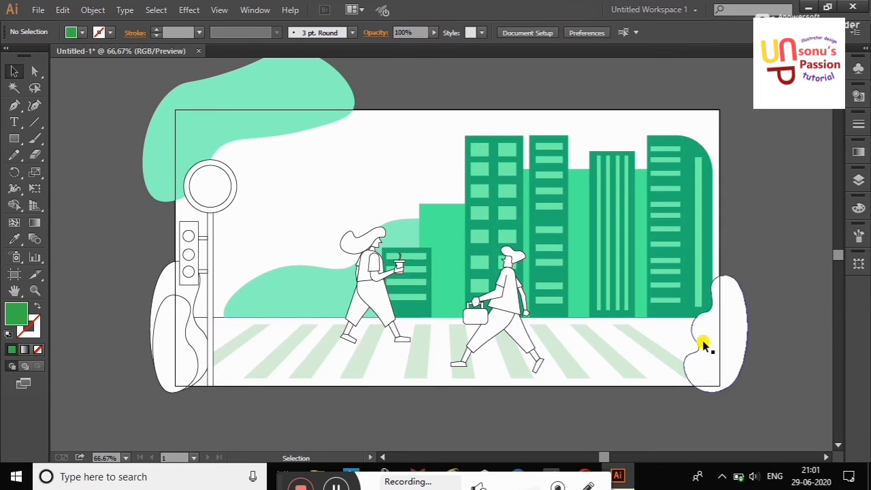
left_click(210, 245)
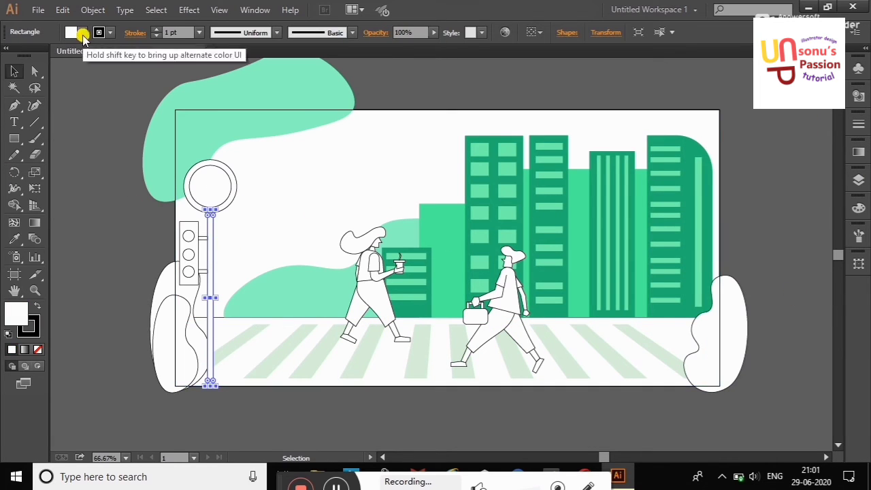
Fill the traffic-light pole green and give the ring a green outline with mint centre.
left_click(70, 32)
left_click(80, 112)
left_click(136, 156)
left_click(225, 169)
key("i")
left_click(210, 235)
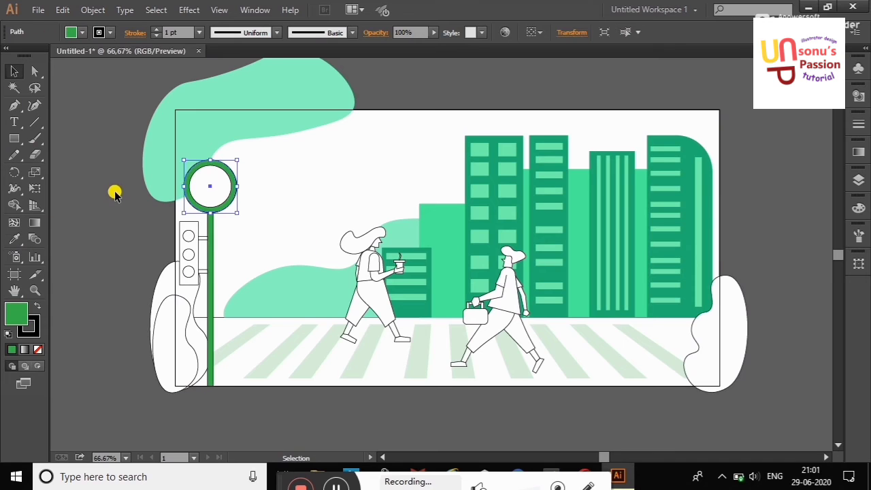
key("shift+x")
left_click(88, 134)
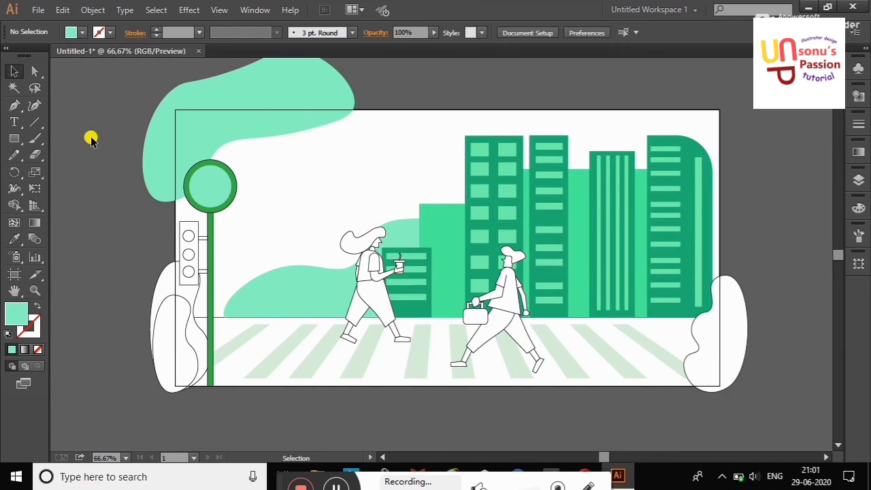
left_click_drag(88, 134, 234, 200)
Recolour the traffic-light housing green and the two connector bars mint.
left_click(82, 160)
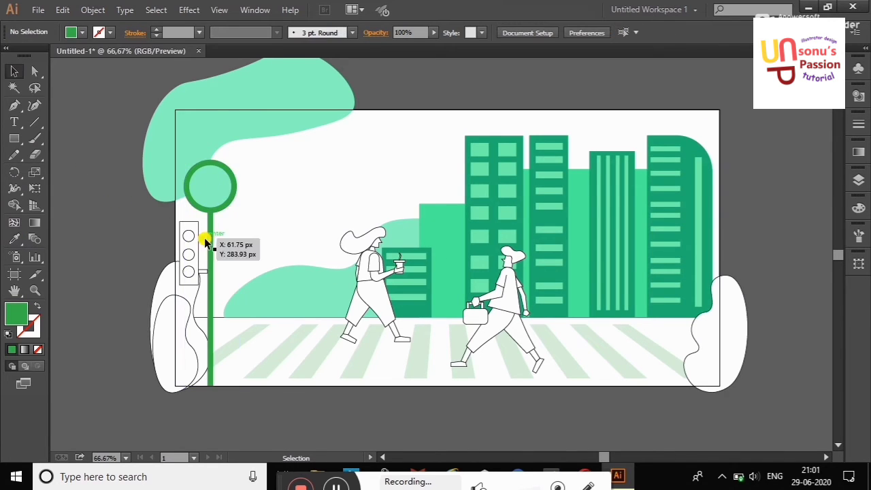
left_click(194, 236)
key("i")
left_click(210, 259)
left_click(12, 70)
left_click(203, 237)
left_click(203, 271, "shift")
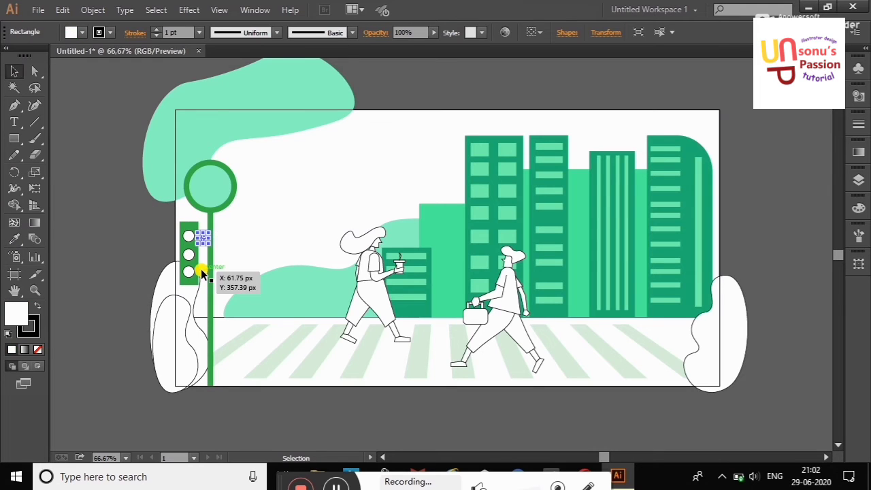
key("i")
left_click(232, 306)
left_click(15, 68)
Copy the windows' mint colour onto the two lower traffic-light lamps.
left_click(57, 111)
left_click(188, 255)
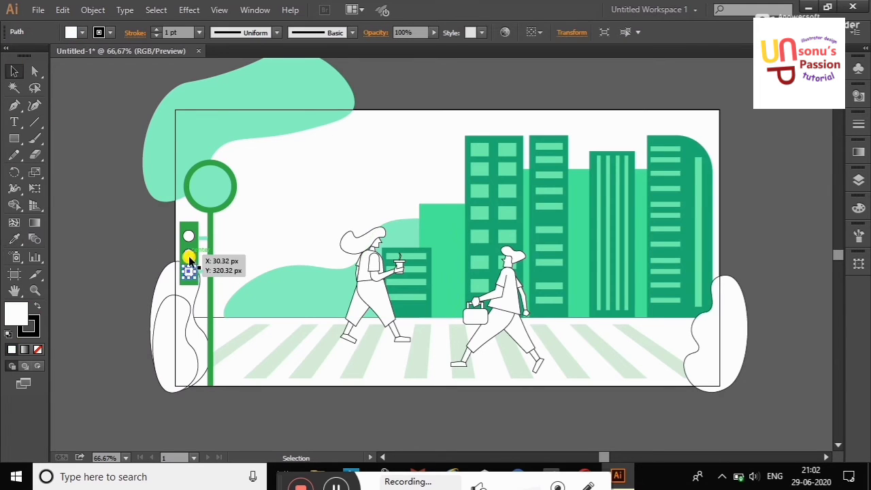
left_click(189, 271, "shift")
key("i")
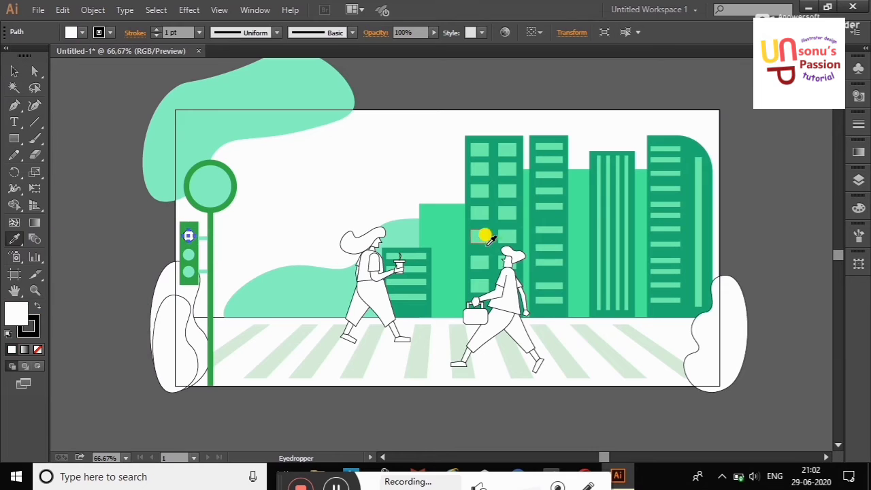
left_click(482, 235)
left_click(15, 71)
left_click(58, 115)
Make the top lamp dark green in the Color Picker and check the mint blobs' opacity.
left_click(187, 233)
double_click(27, 311)
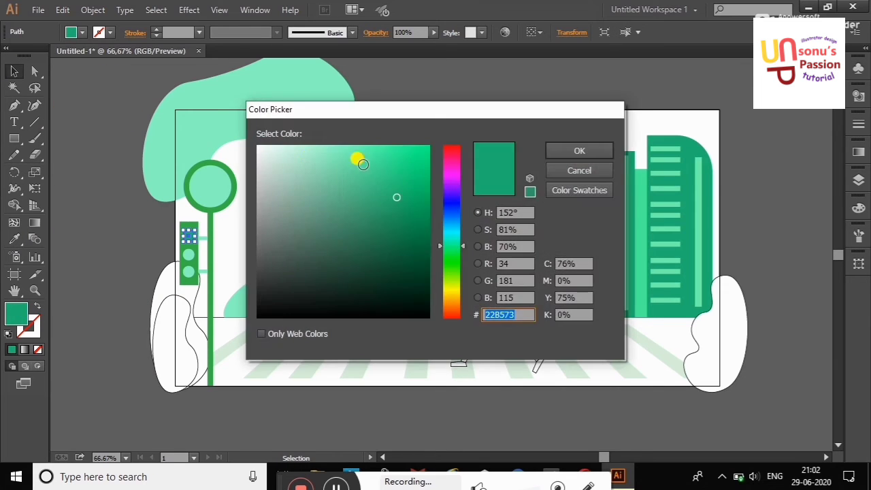
left_click(356, 155)
left_click(578, 149)
left_click(107, 131)
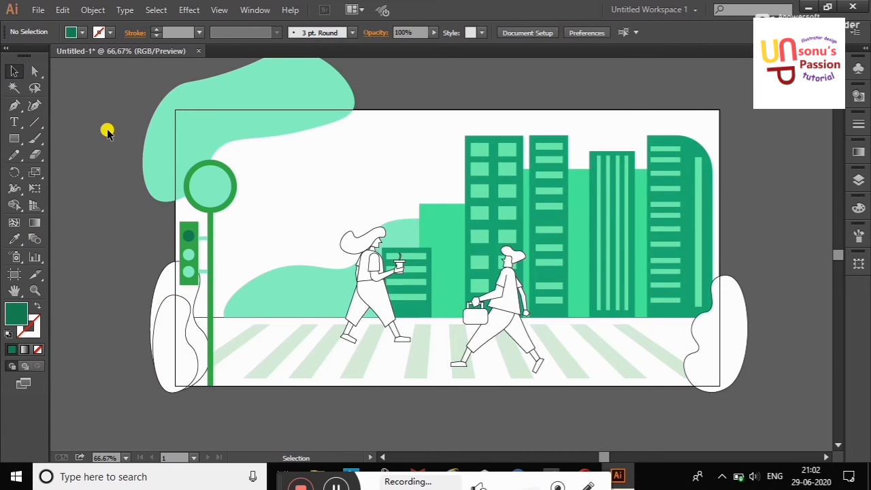
left_click(301, 278)
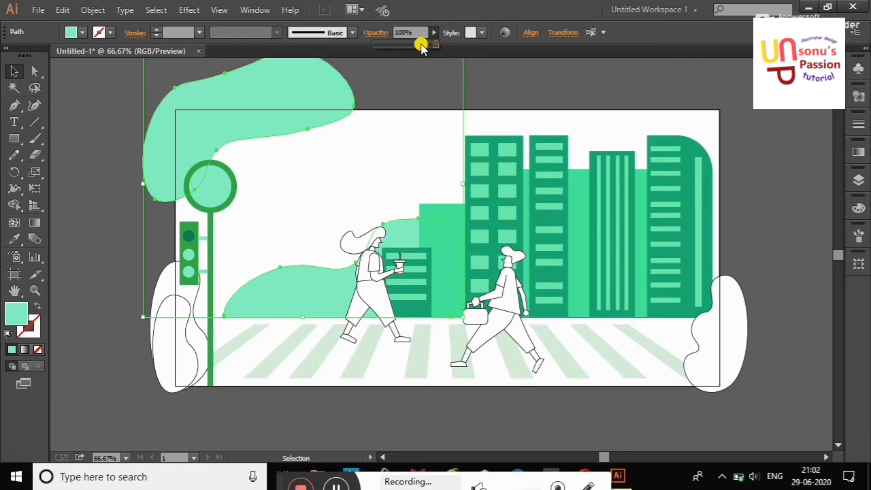
left_click(106, 121)
left_click(327, 217)
Trim away the part of the background blob outside the artboard.
left_click(15, 205)
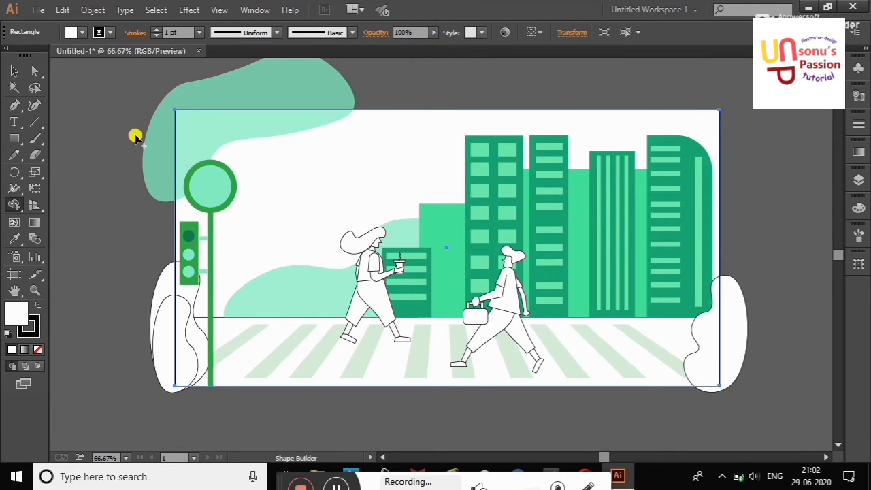
left_click(148, 157, "alt")
key("v")
left_click(82, 114)
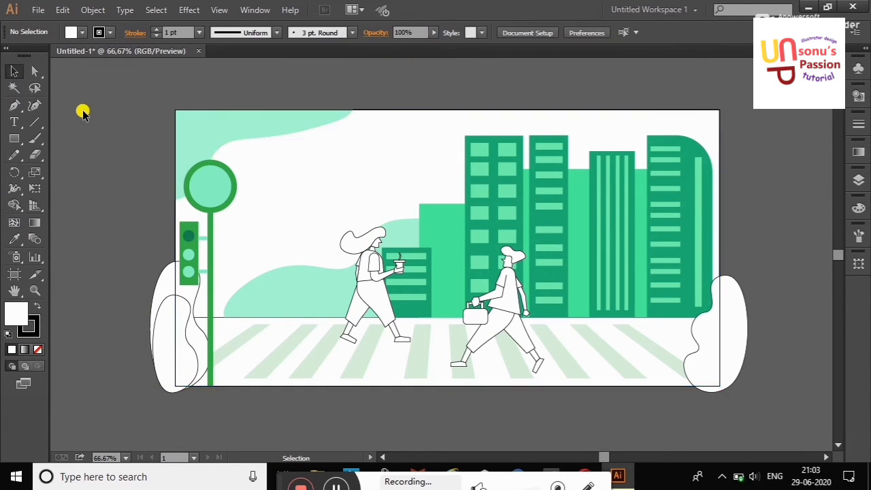
Set the two background blobs to 25% opacity.
left_click(198, 126)
left_click(306, 283, "shift")
left_click(401, 33)
type("25")
key("Return")
left_click(153, 94)
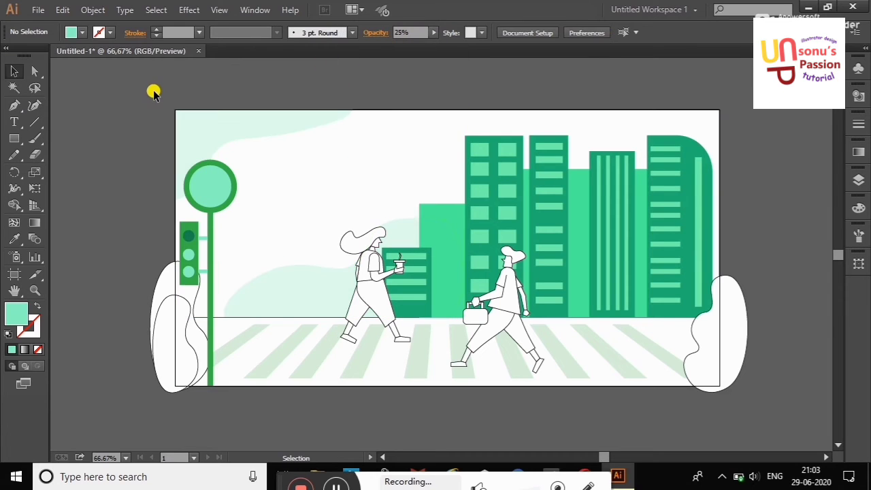
Lower the two background buildings to 52% opacity.
left_click(439, 218)
left_click(572, 218, "shift")
left_click_drag(434, 32, 408, 39)
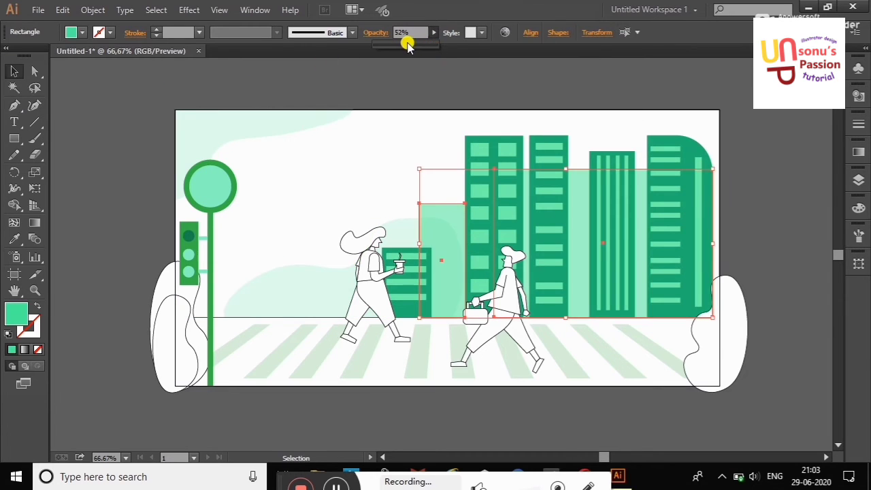
left_click(249, 83)
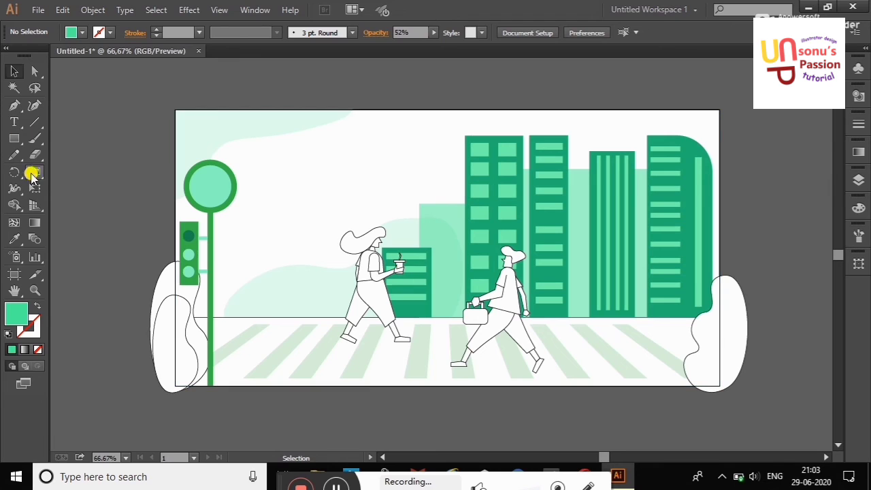
Colour the left bush: outer blob light mint green, inner blob the buildings' dark green.
left_click(168, 290)
left_click(76, 33)
left_click(68, 68)
key("Escape")
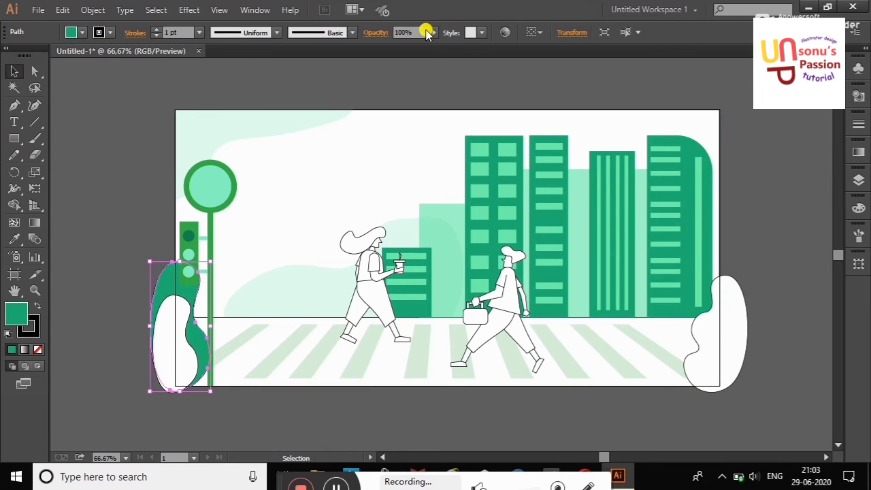
double_click(18, 311)
left_click(606, 148)
left_click(171, 330)
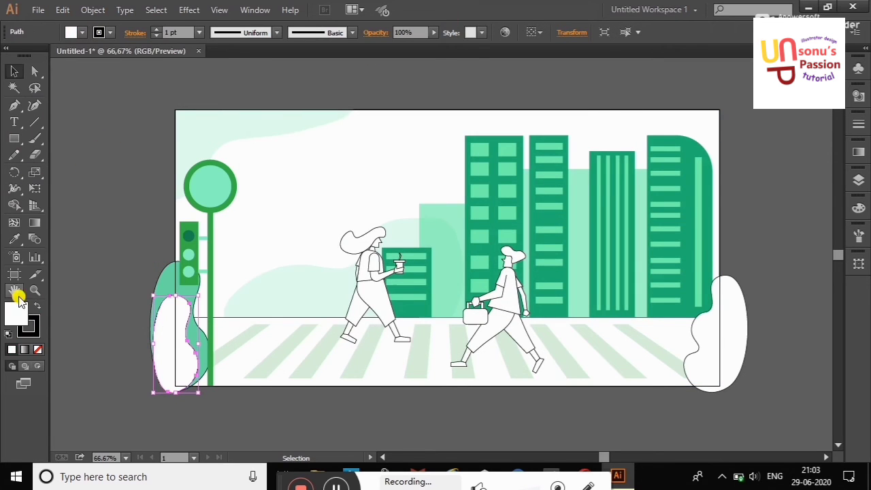
left_click(495, 201)
key("v")
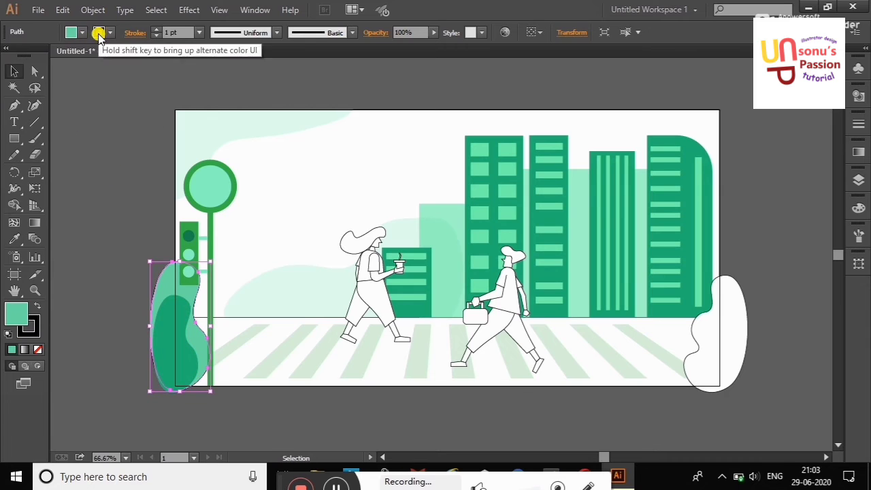
Try merging the inner bush with the ground rectangle, then undo the merge.
left_click(190, 301)
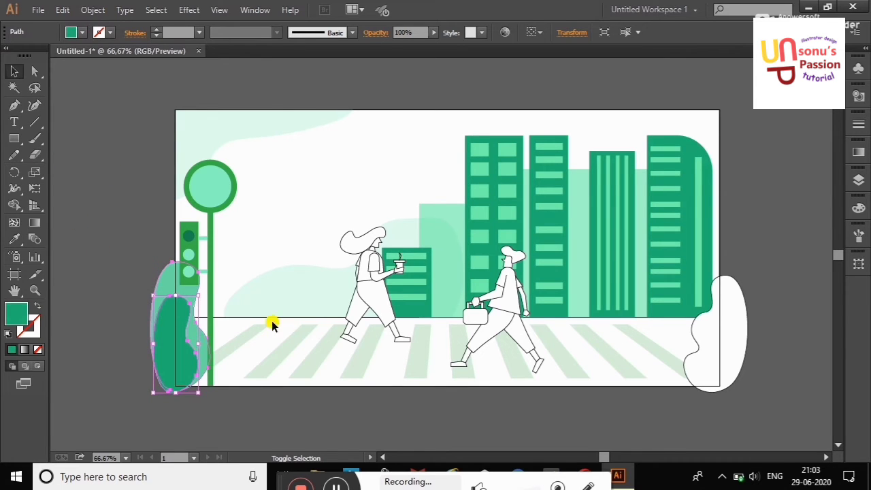
left_click(273, 325, "shift")
left_click(14, 205)
right_click(100, 219)
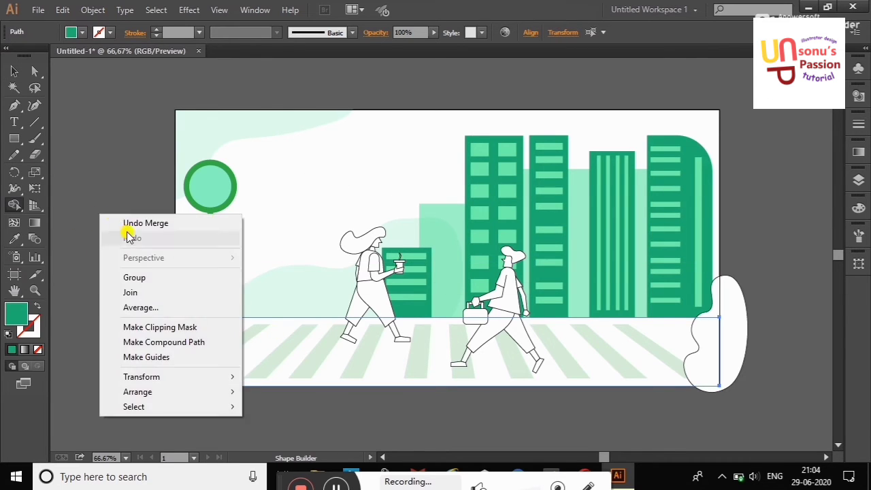
left_click(109, 223)
Trim the left bush where it extends past the artboard.
left_click(15, 71)
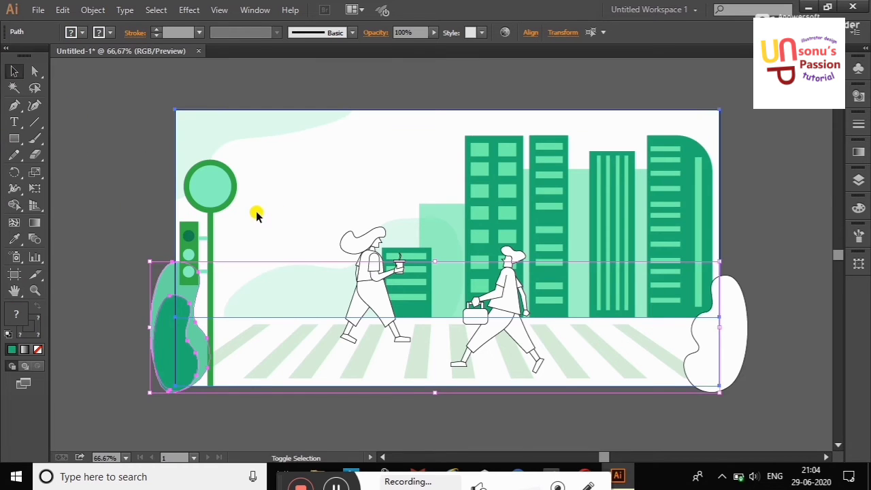
left_click(254, 214, "shift")
left_click(14, 204)
left_click(161, 277, "alt")
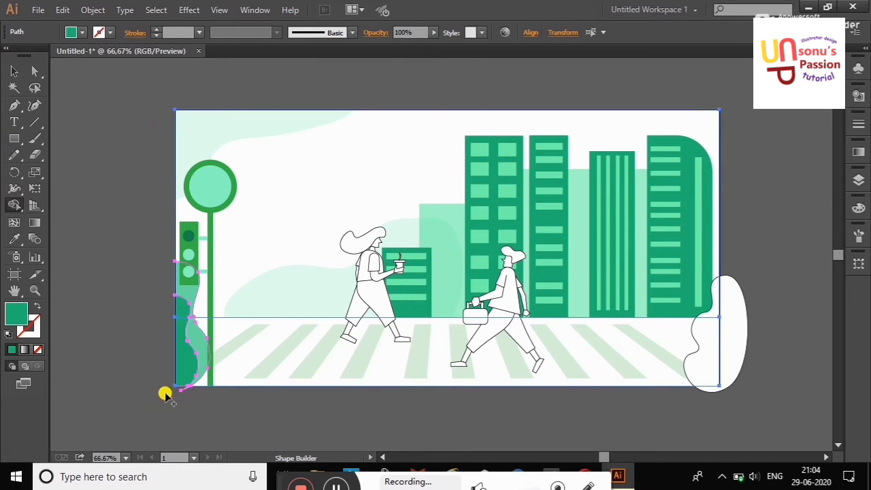
left_click(109, 134)
left_click(381, 121)
key("Return")
left_click(15, 71)
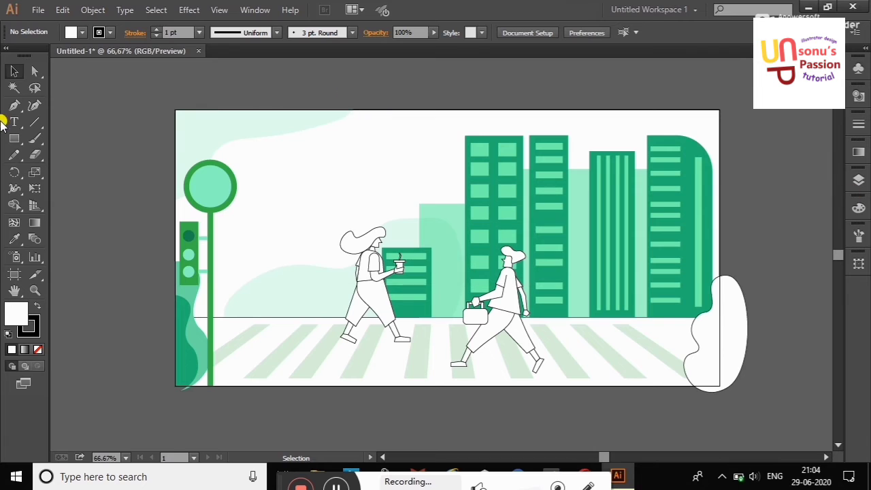
key("ctrl+z")
Recolour the right bush a lighter green and trim its part outside the artboard.
left_click(186, 337)
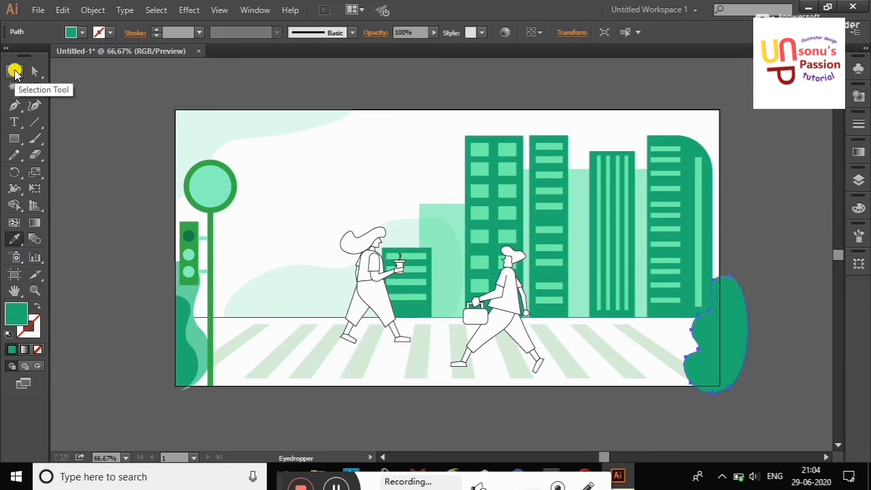
double_click(16, 313)
left_click(360, 177)
left_click(563, 145)
left_click(14, 71)
left_click(741, 266)
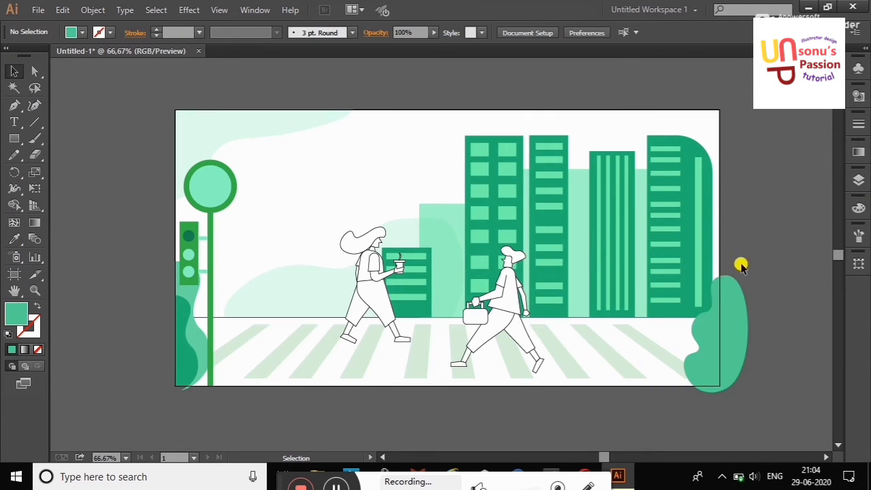
key("ctrl+a")
left_click(14, 205)
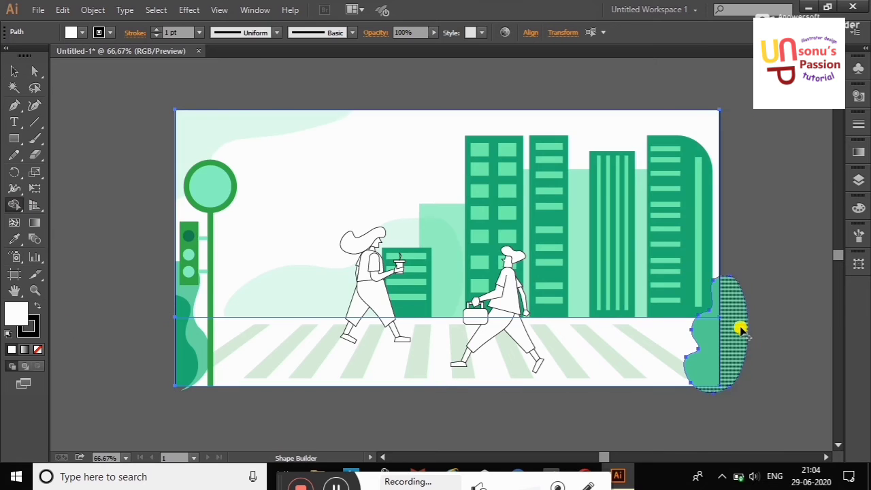
left_click(742, 330, "alt")
Fill the pale background shape light grey and lower its opacity.
left_click(15, 71)
left_click(311, 175)
left_click(81, 32)
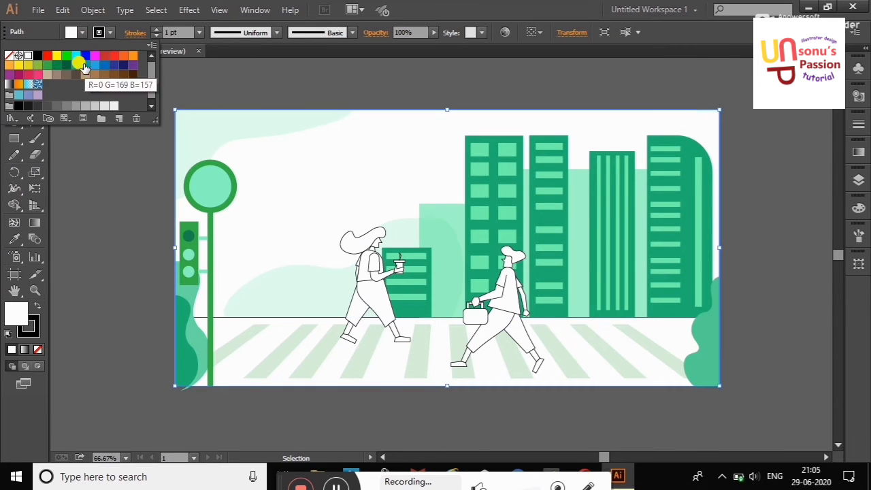
left_click(109, 107)
key("Escape")
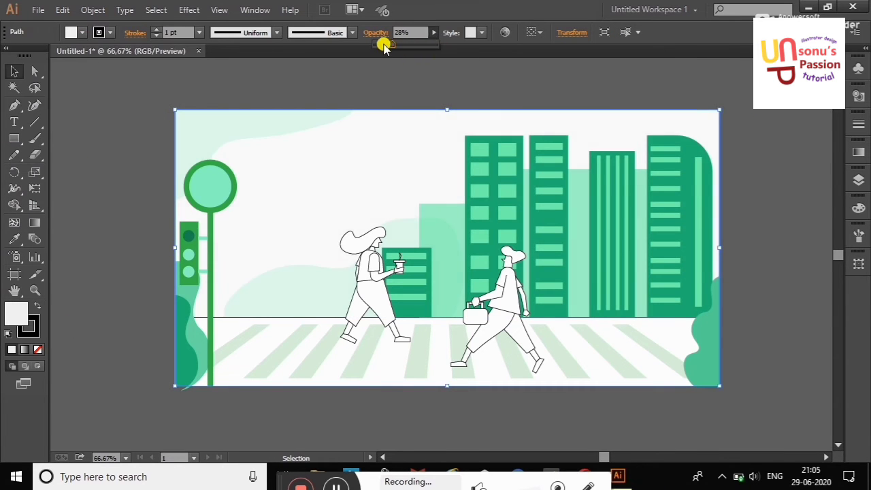
left_click(228, 80)
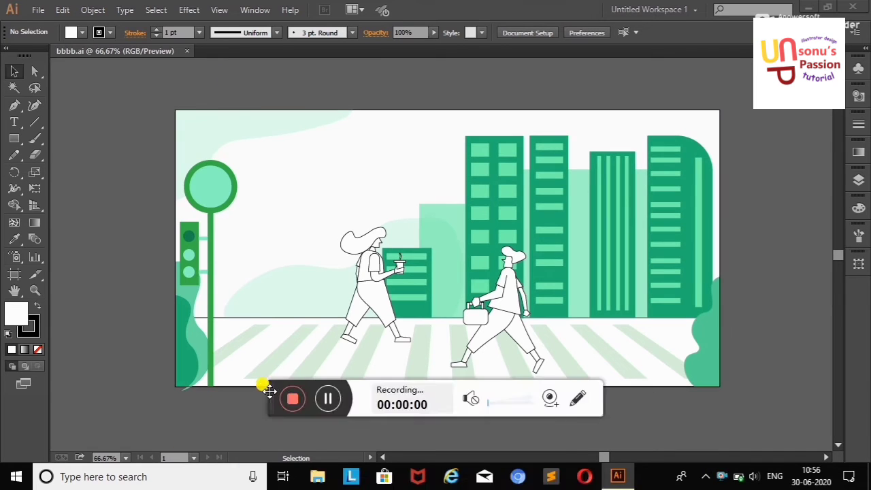
Fill the walking man's trousers black.
double_click(511, 301)
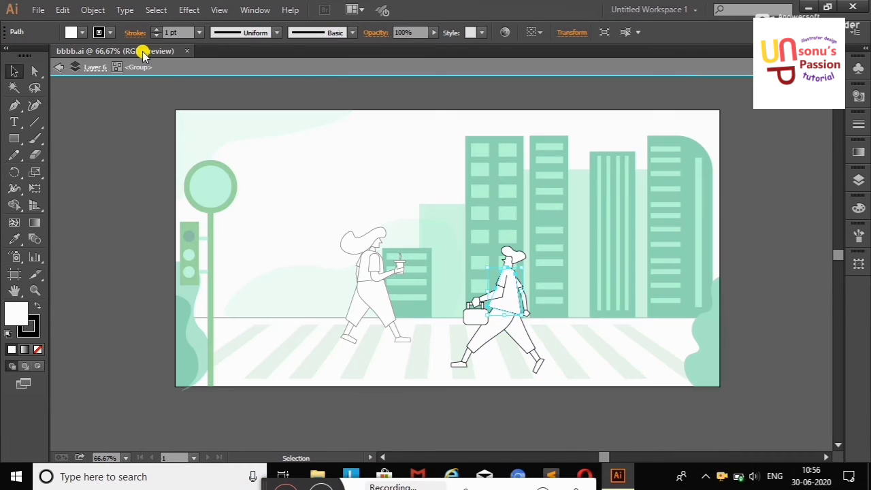
left_click(82, 33)
left_click(109, 68)
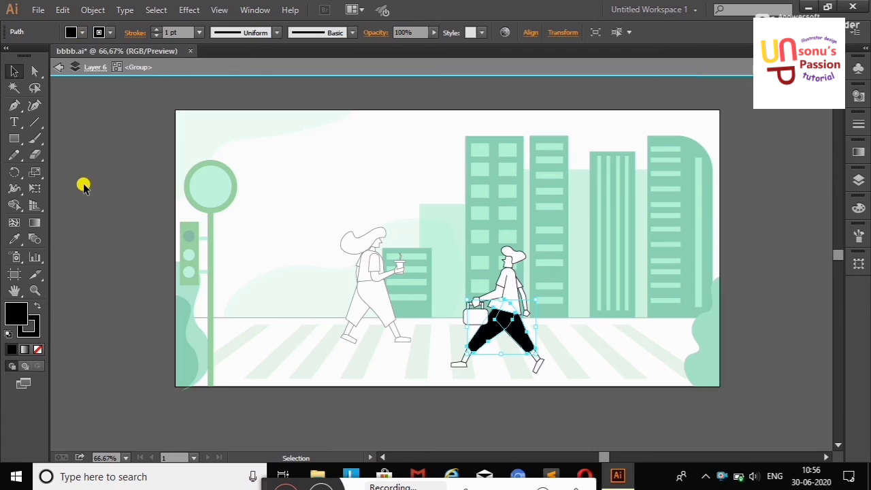
left_click(463, 375)
Give the man's torso, arm and other skin parts a tan colour.
left_click(466, 356)
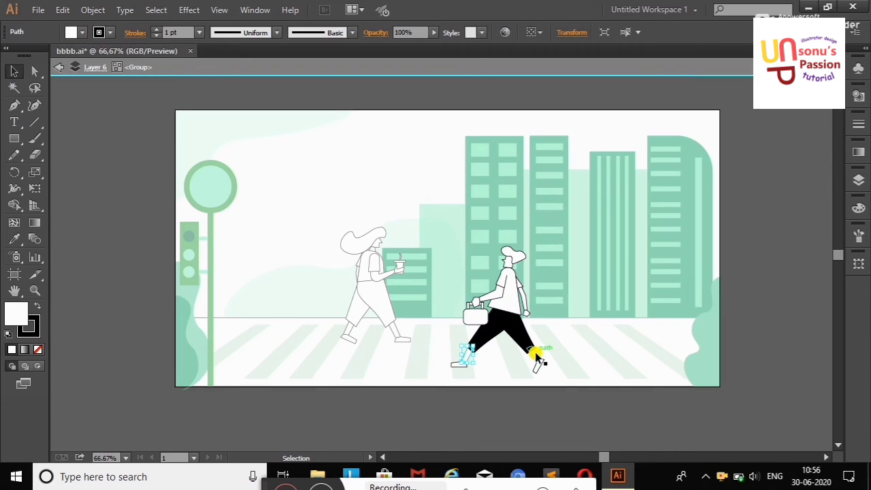
left_click(523, 301, "shift")
left_click(82, 32)
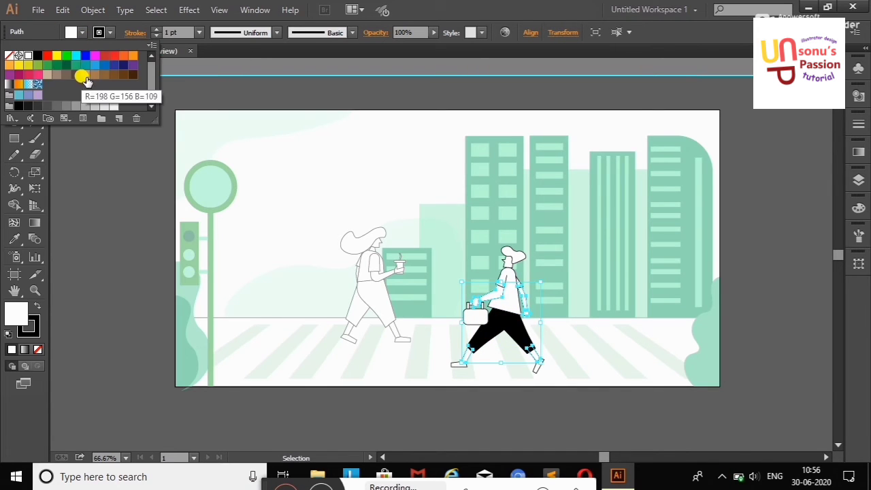
double_click(16, 314)
left_click(576, 149)
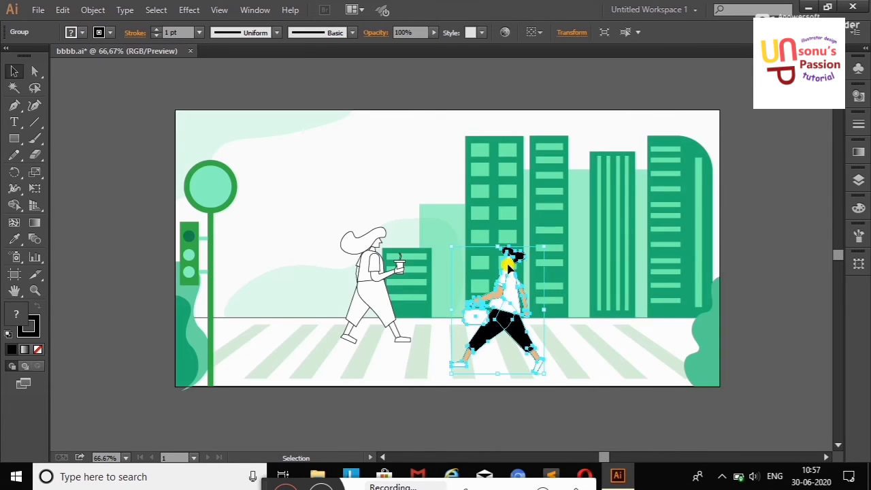
Fill the man's shoes red and his bag yellow.
left_click(460, 360)
left_click(71, 33)
left_click(104, 55)
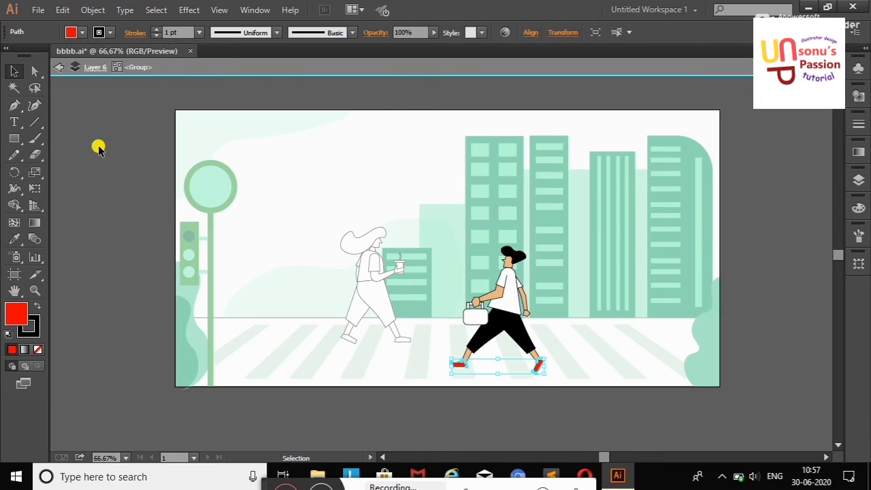
left_click(470, 315)
double_click(475, 315)
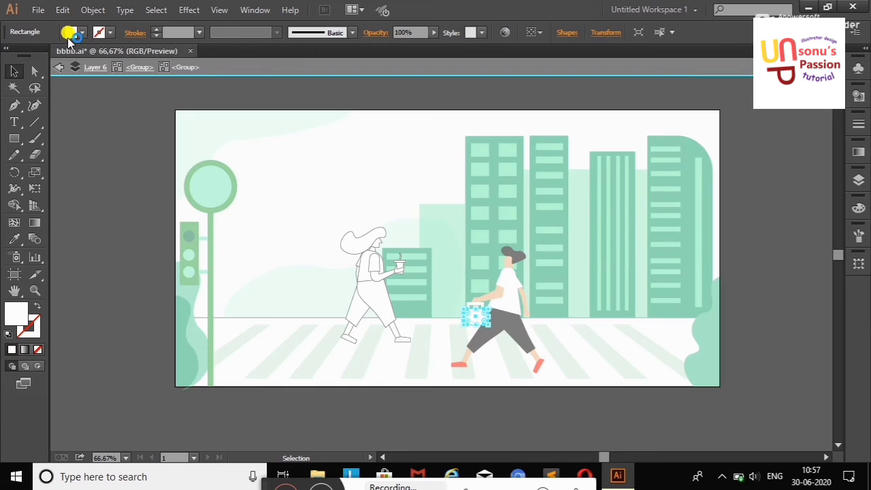
left_click(69, 38)
left_click(55, 69)
key("Escape")
key("Escape")
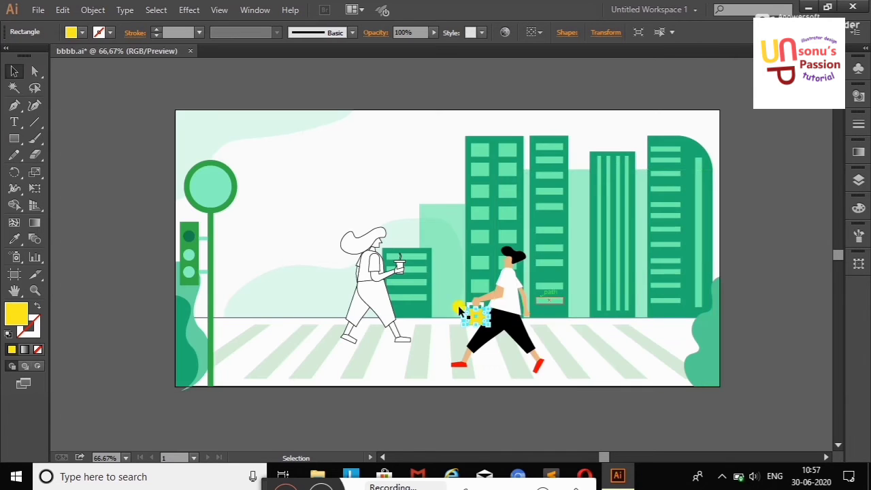
right_click(772, 213)
Zoom to 150% with both pedestrians in view.
left_click(721, 256)
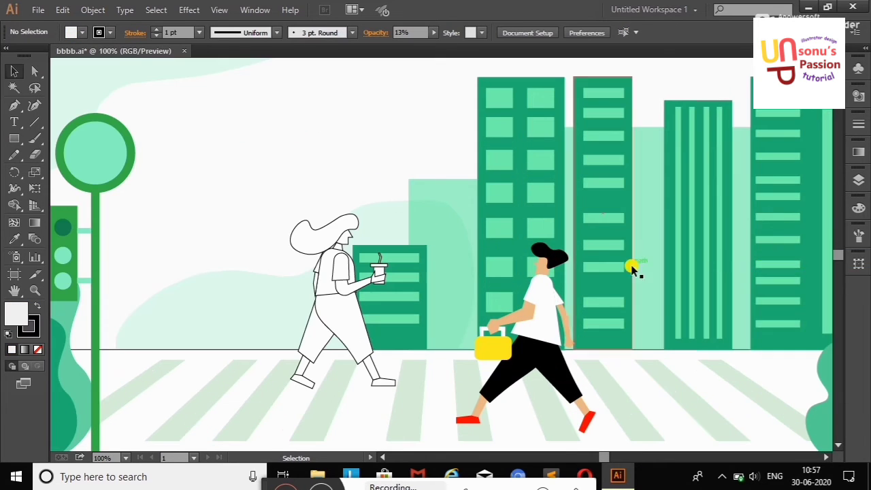
right_click(711, 228)
left_click(774, 266)
left_click(14, 290)
left_click_drag(439, 361, 336, 259)
left_click(14, 71)
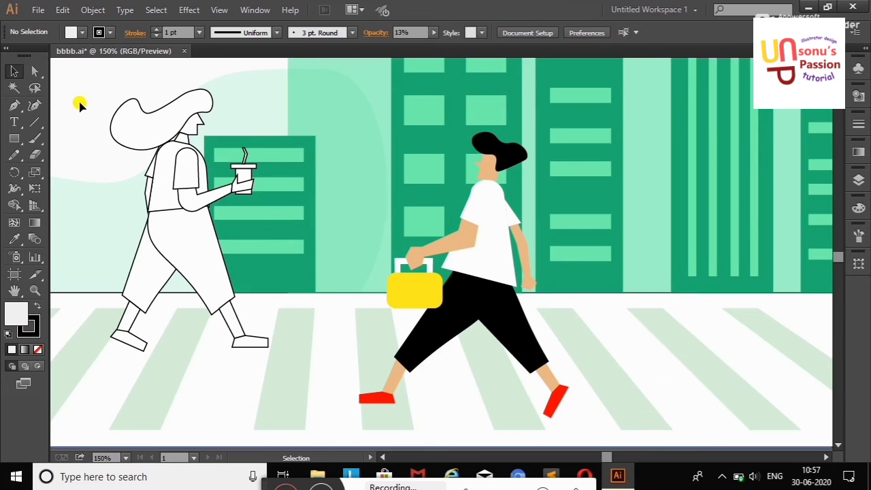
Fill the man's bag handle dark brown.
left_click(429, 266)
double_click(428, 266)
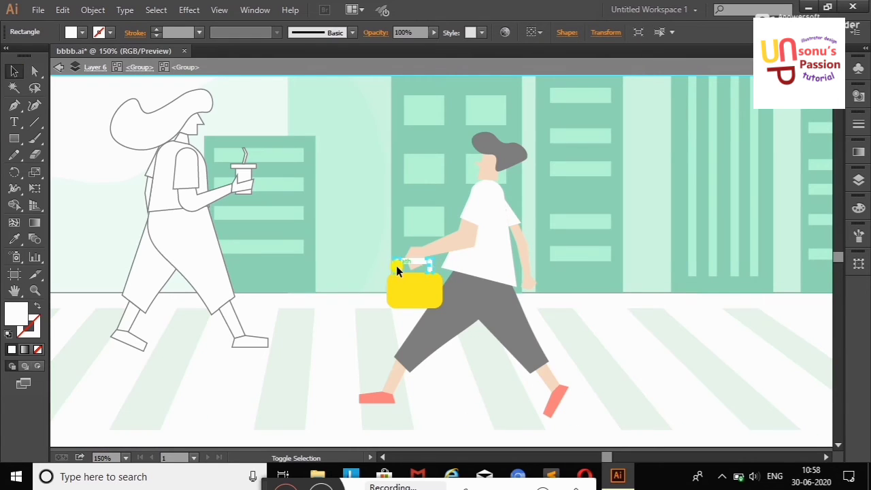
left_click(81, 32)
left_click(130, 71)
key("Escape")
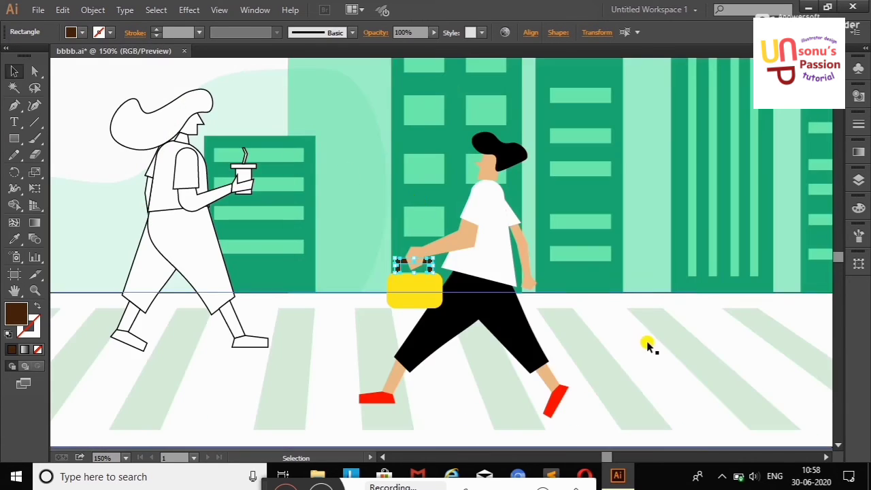
left_click(631, 285)
Draw a rectangle across the bag top and merge it using the Shape Builder.
left_click(405, 286)
double_click(405, 286)
double_click(388, 300)
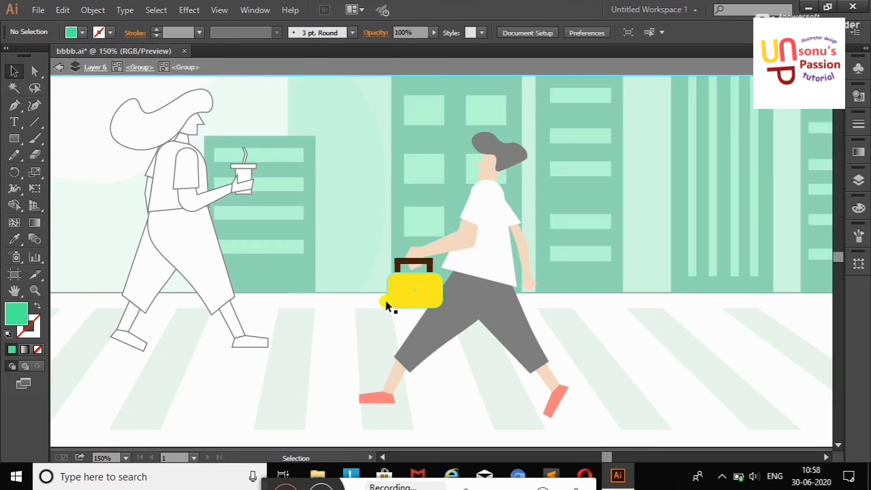
left_click_drag(428, 290, 457, 293)
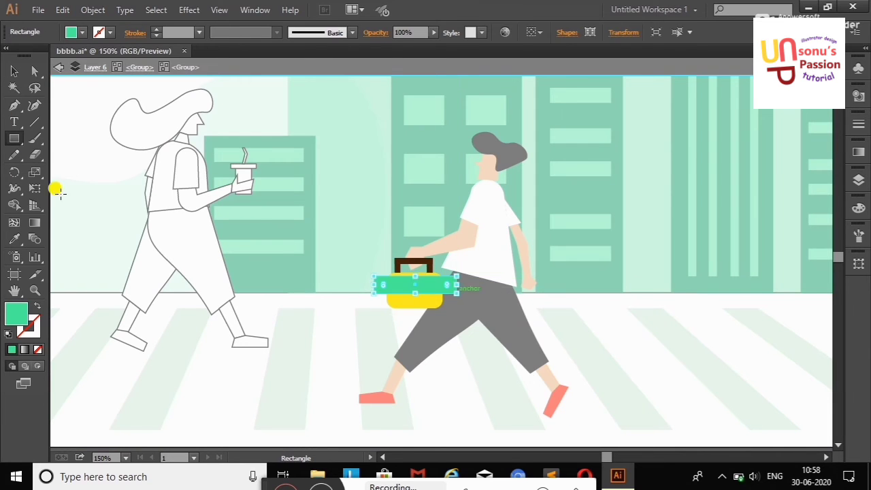
key("v")
left_click(436, 282)
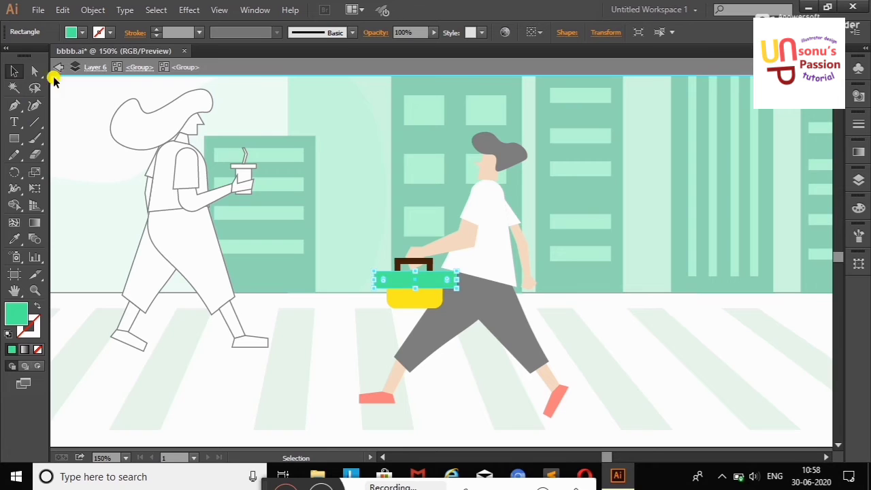
key("shift+m")
key("v")
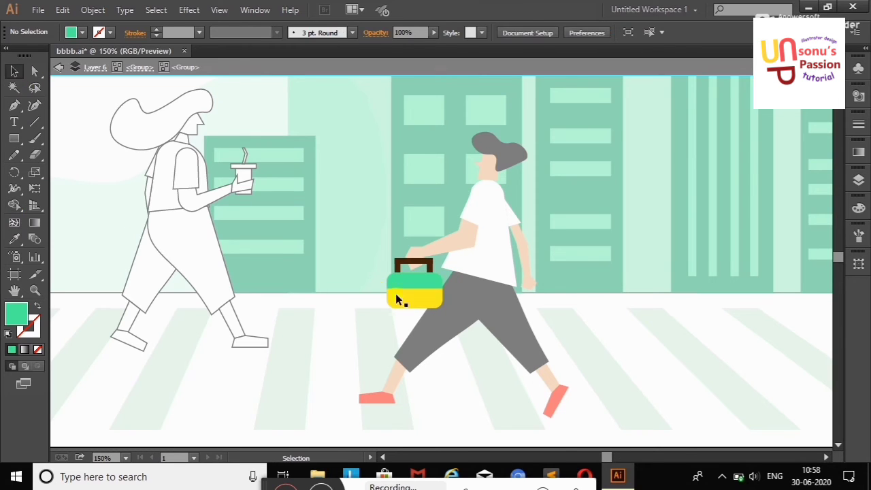
Fill the bag's top band a darker yellow.
left_click(82, 32)
left_click(13, 66)
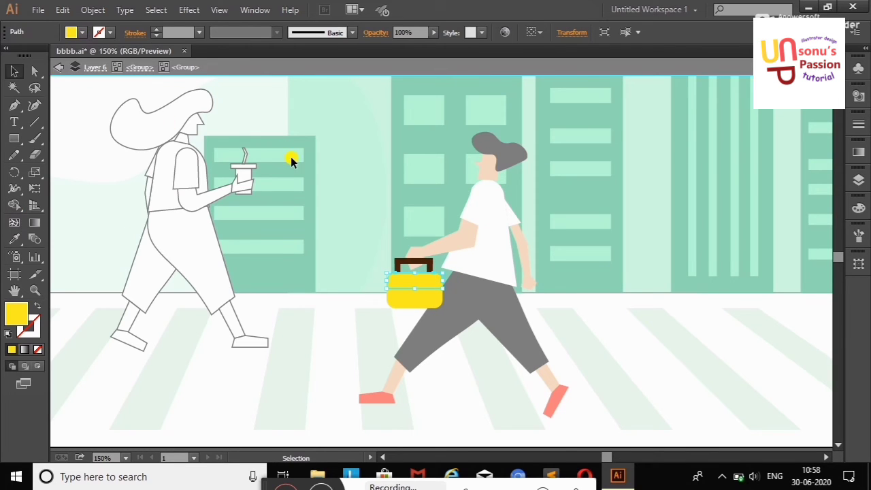
double_click(16, 313)
left_click(416, 171)
left_click(564, 149)
left_click(573, 177)
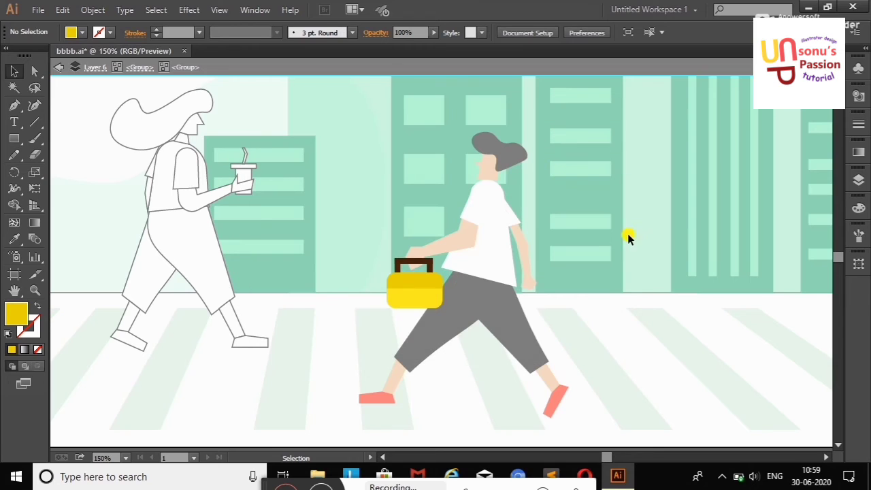
left_click(420, 289)
Duplicate the bag band lower on the bag and set its opacity to 60%.
left_click(584, 255)
left_click_drag(431, 295, 422, 281)
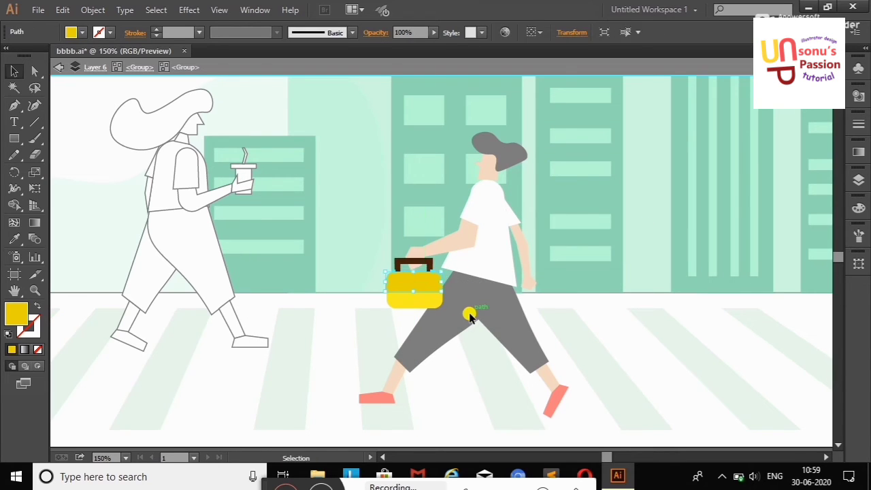
left_click(13, 70)
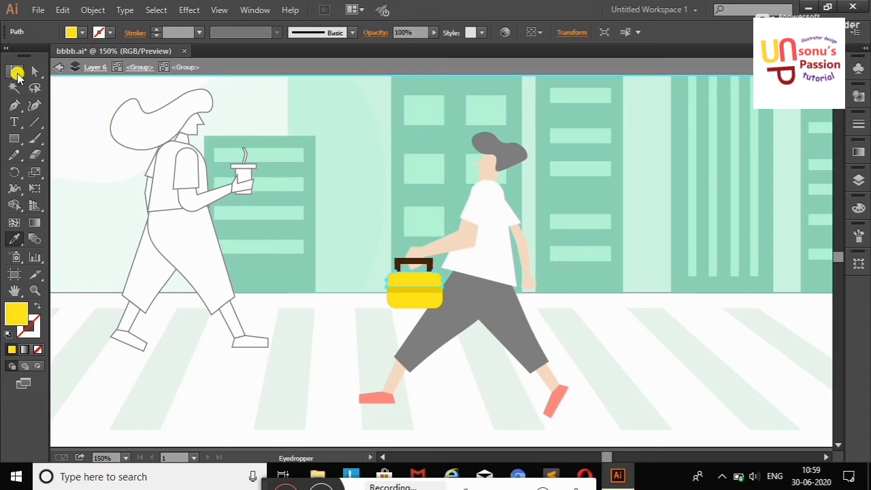
left_click(146, 140)
left_click(418, 290)
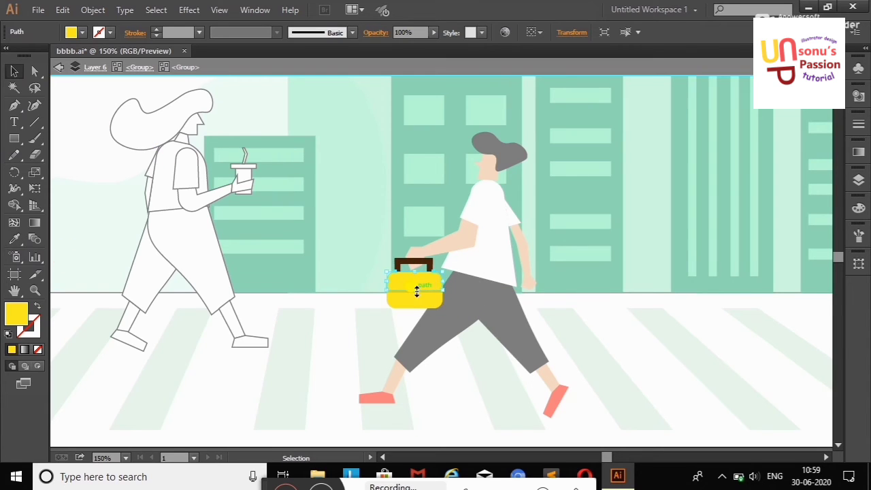
left_click(434, 32)
left_click(413, 43)
left_click(536, 207)
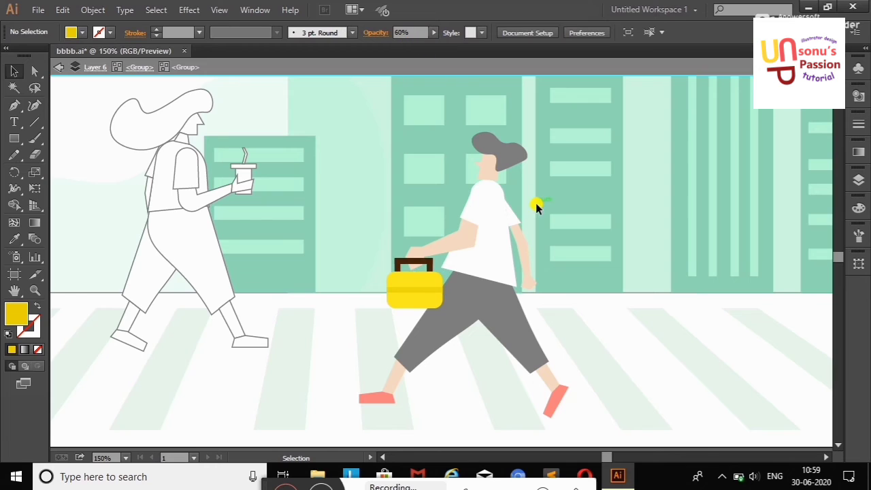
Add a small black rectangle detail on the yellow bag.
mouse_move(396, 284)
left_mouse_down()
mouse_move(402, 299)
mouse_move(397, 290)
left_mouse_up()
key("v")
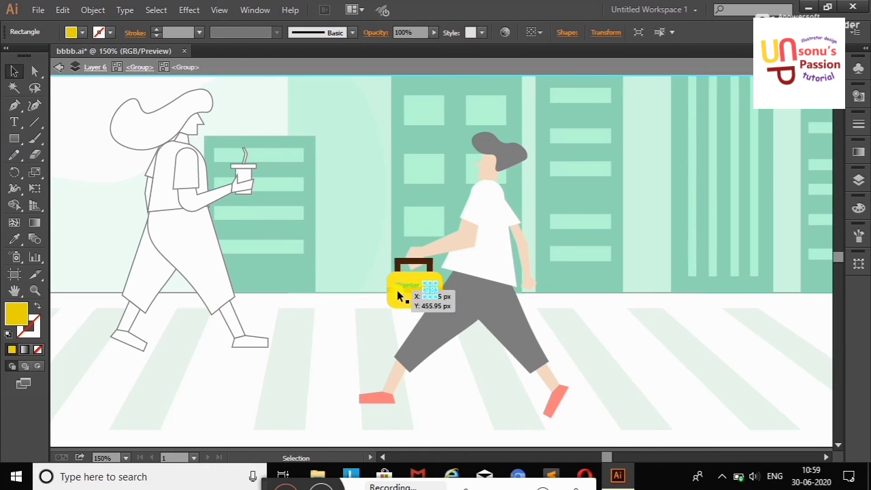
left_click(71, 32)
left_click(31, 52)
double_click(294, 120)
left_click(294, 120)
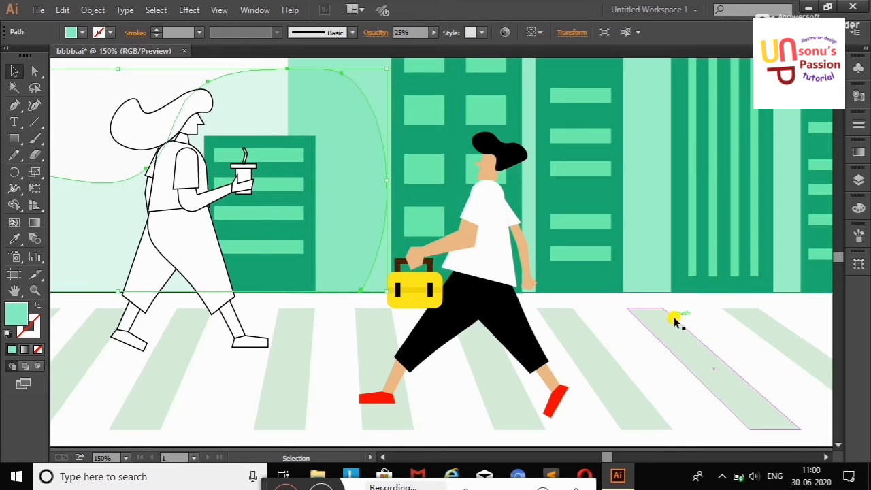
Fill the woman's trousers orange.
double_click(196, 239)
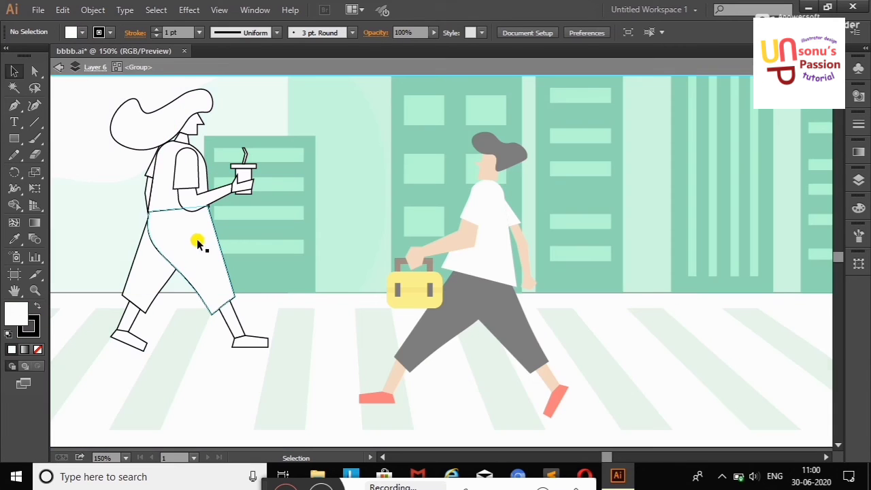
left_click(139, 271)
left_click(71, 32)
left_click(75, 57)
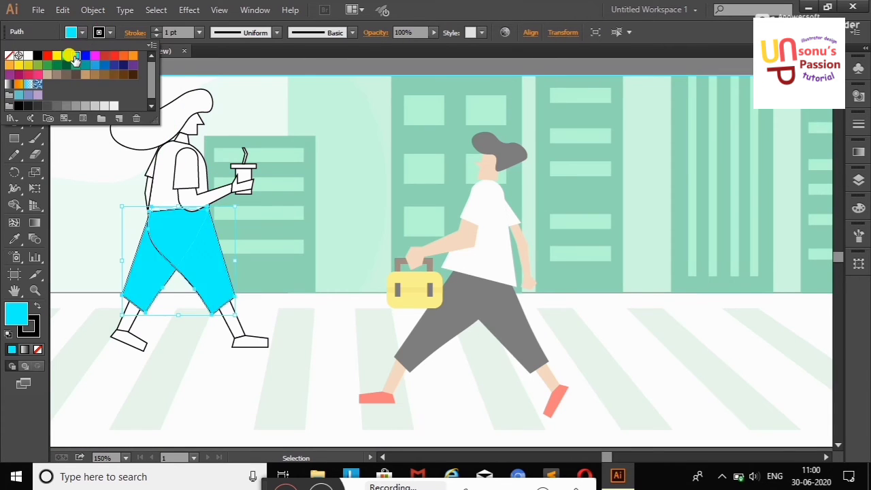
left_click(48, 55)
left_click(134, 55)
Fill the woman's shirt solid bright green.
double_click(87, 220)
double_click(204, 171)
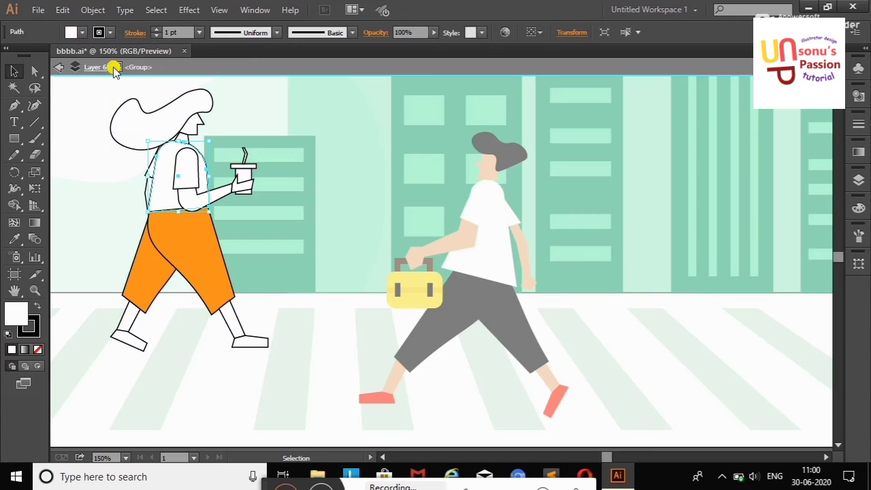
left_click(74, 32)
left_click(74, 70)
left_click(42, 79)
left_click(174, 191, "shift")
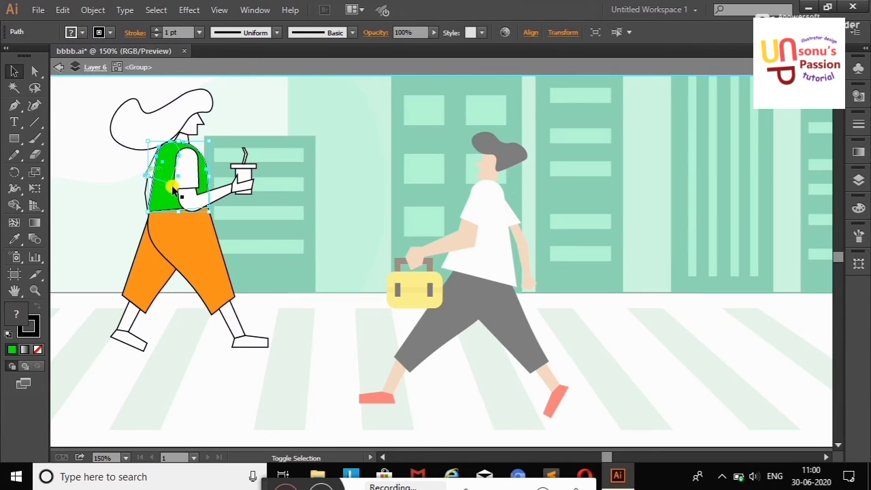
left_click(75, 32)
left_click(42, 79)
double_click(86, 231)
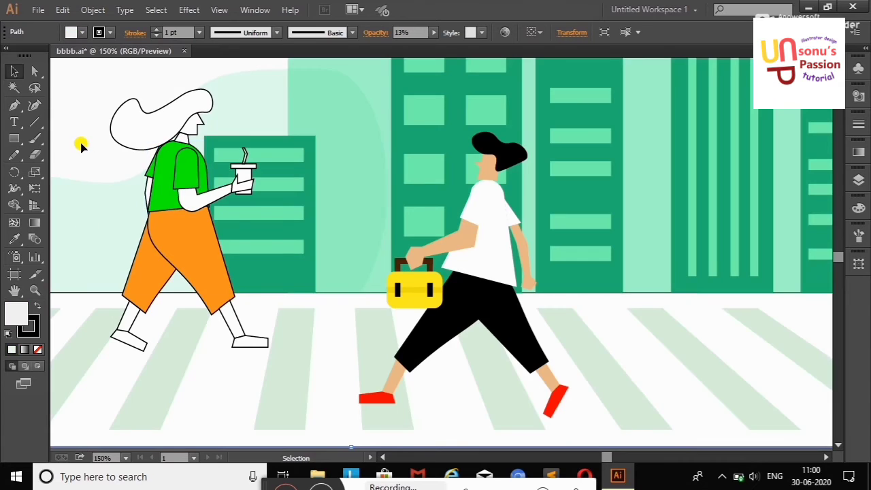
Remove the sleeve fold's outline stroke and fill it a darker green.
left_click(189, 175)
left_click(859, 179)
left_click(744, 217)
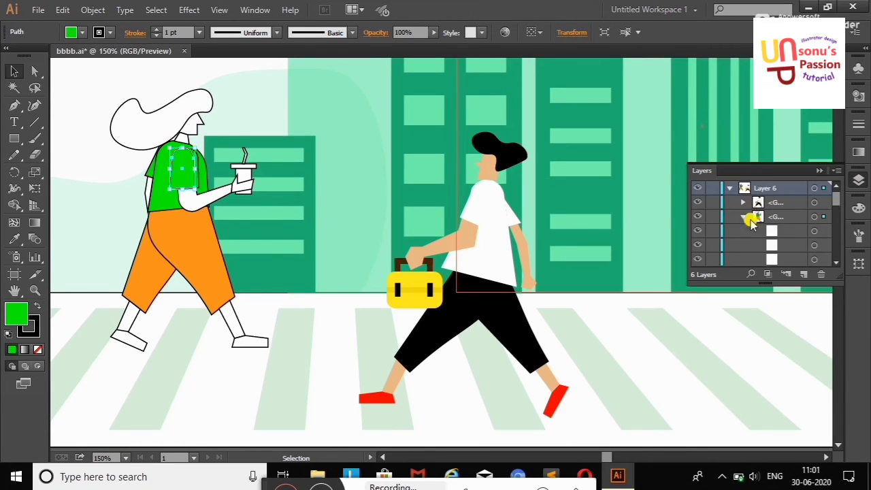
scroll(836, 209, "down", 2)
left_click(814, 232)
left_click(81, 32)
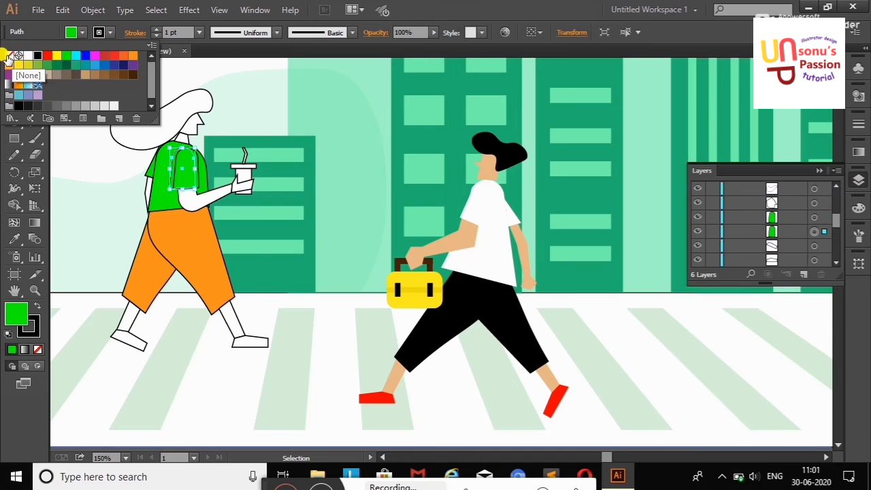
left_click(42, 79)
double_click(14, 315)
left_click(586, 146)
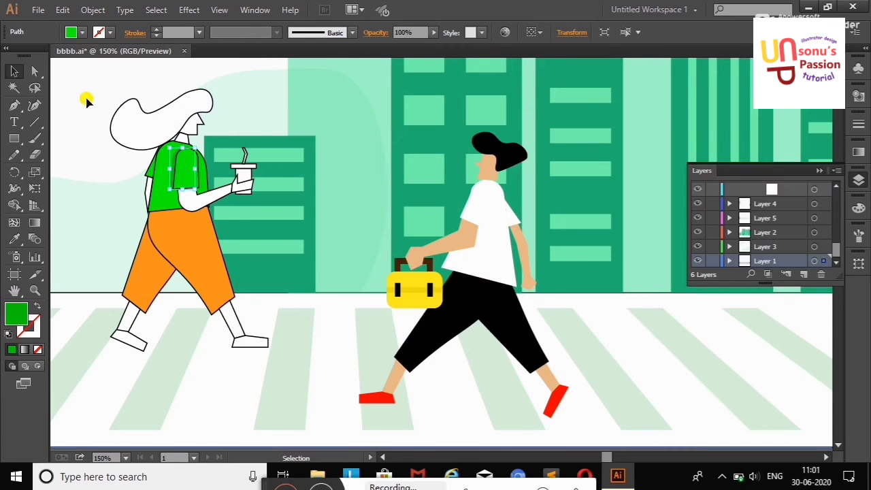
left_click(85, 97)
left_click(177, 224)
left_click(82, 32)
Isolate the girl group and eyedrop the man's skin colour onto her head, arm and legs.
double_click(100, 117)
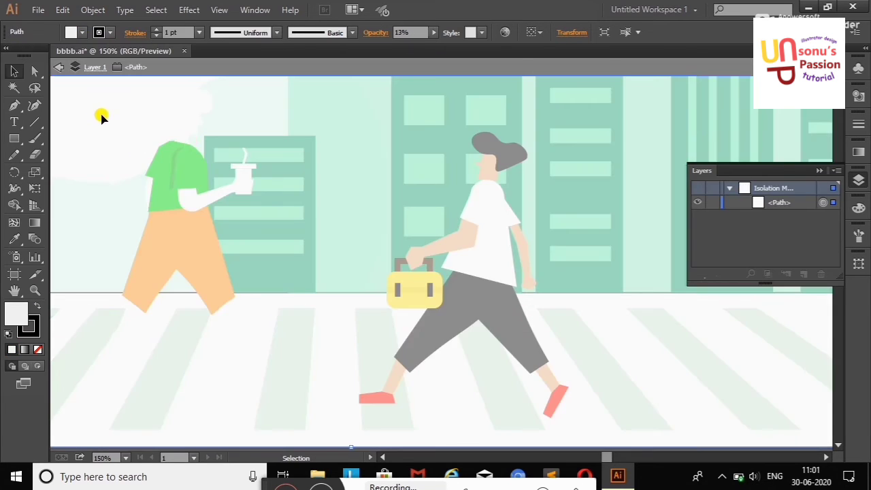
left_click(59, 67)
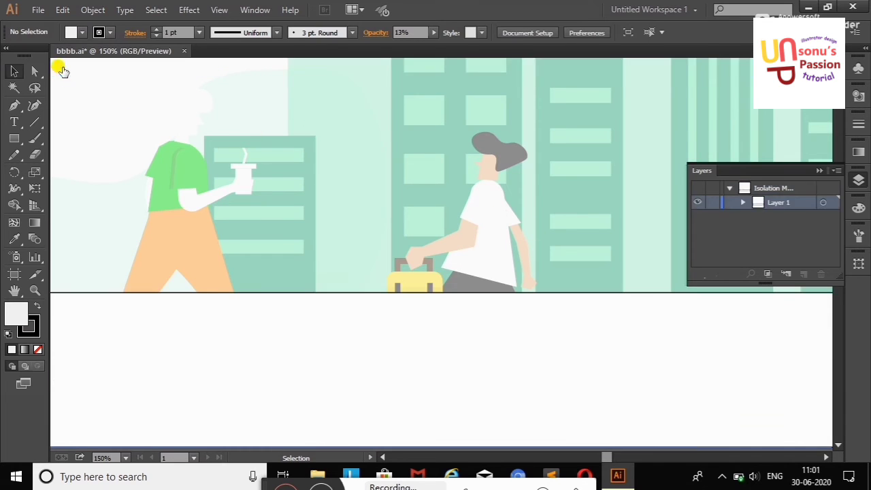
left_click(194, 136)
double_click(191, 130)
left_click(192, 130)
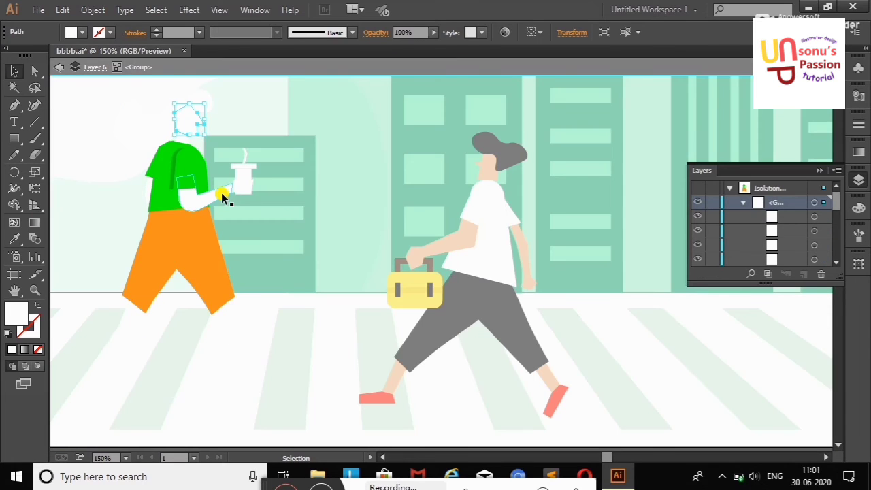
left_click(237, 187, "shift")
left_click(134, 329, "shift")
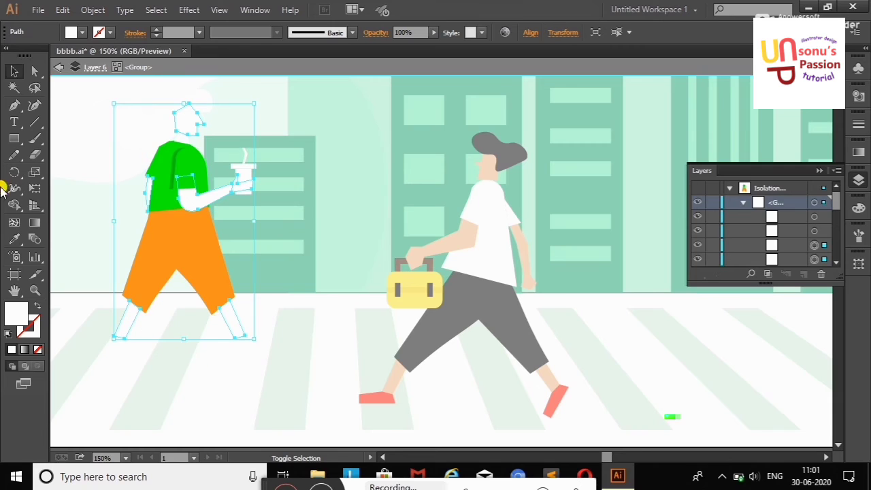
left_click(14, 238)
left_click(460, 254)
key("v")
Fill the girl's cup blue and its lid red.
left_click(117, 127)
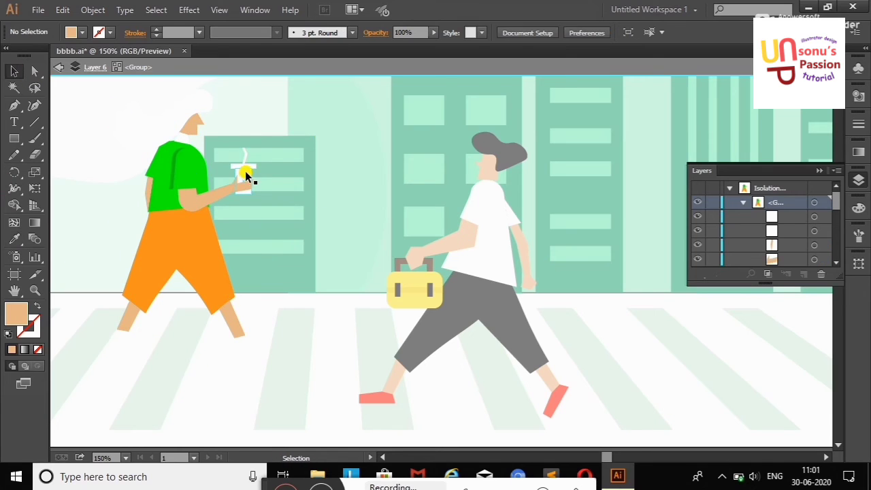
left_click(244, 176)
left_click(75, 32)
left_click(244, 166)
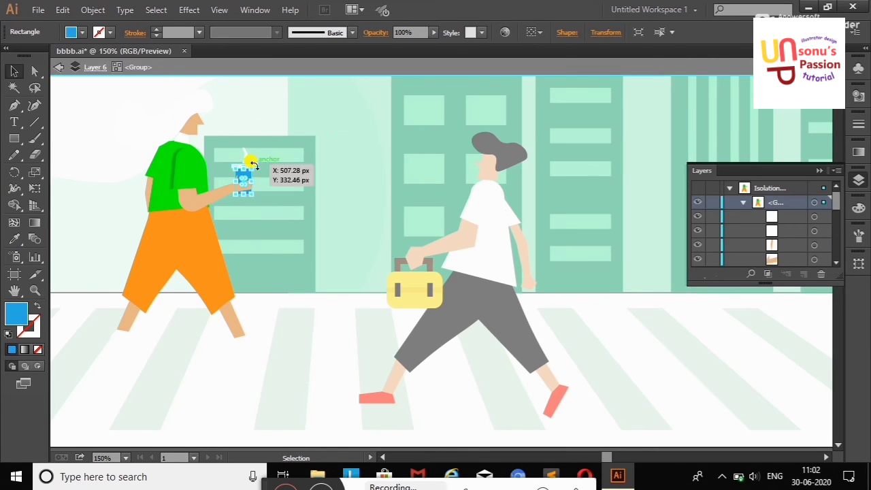
left_click(74, 31)
left_click(47, 55)
left_click(374, 116)
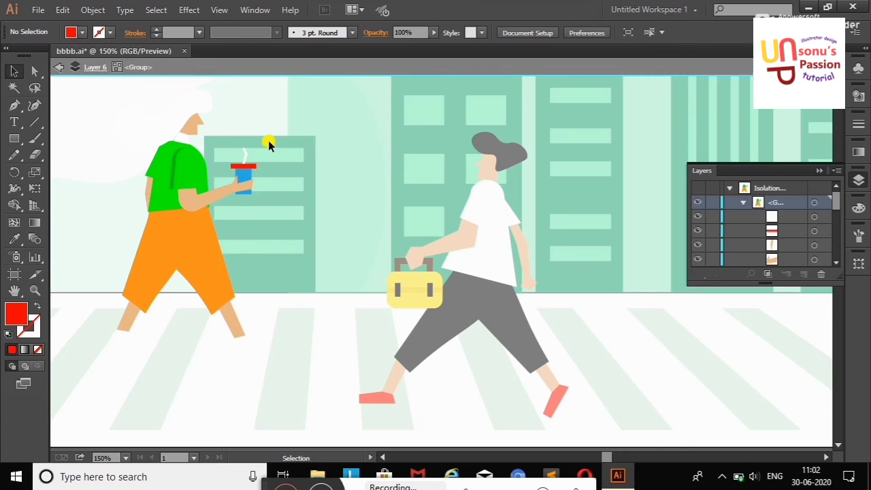
left_click(244, 153)
left_click(75, 32)
Re-isolate the girl group and eyedrop black from the man's hair onto her hair.
double_click(275, 96)
left_click(276, 95)
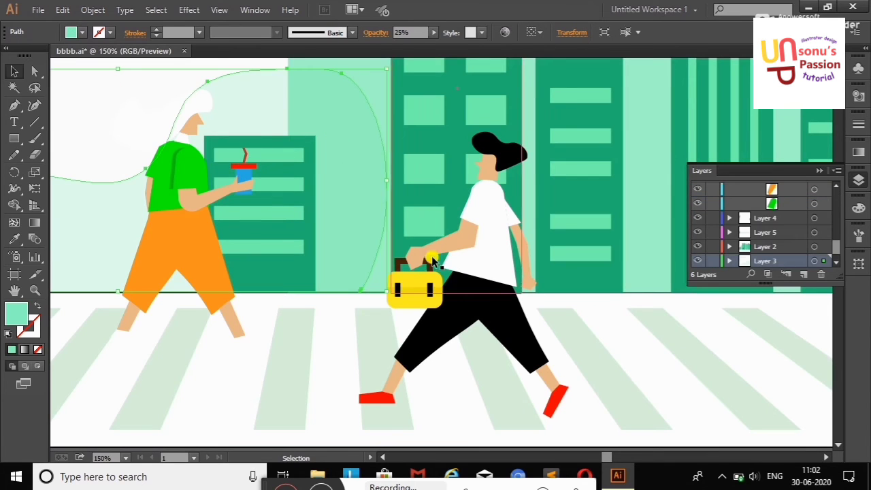
double_click(153, 117)
left_click(75, 32)
left_click(20, 51)
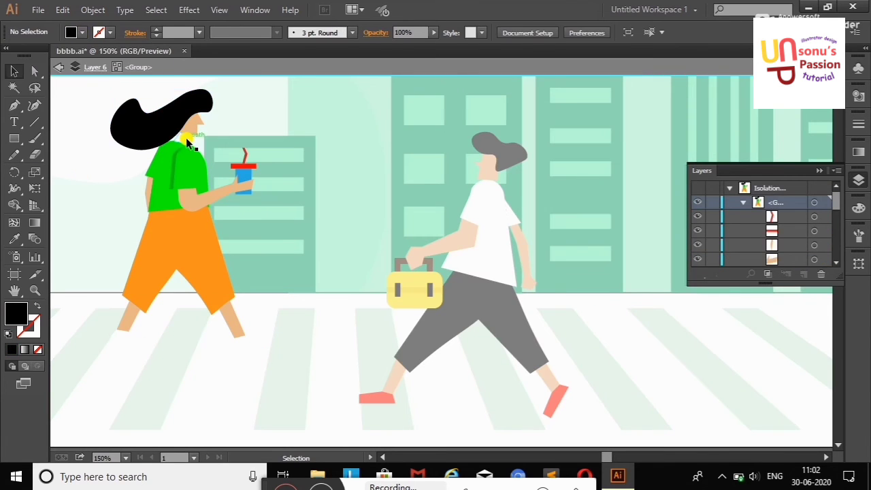
left_click(12, 240)
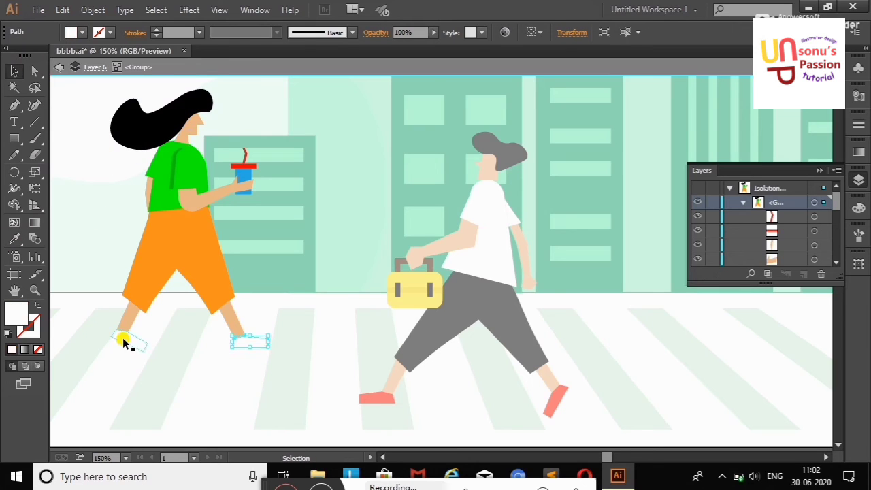
Colour both shoes orange-red and exit the isolated girl group.
left_click(124, 343, "shift")
left_click(74, 32)
left_click(133, 55)
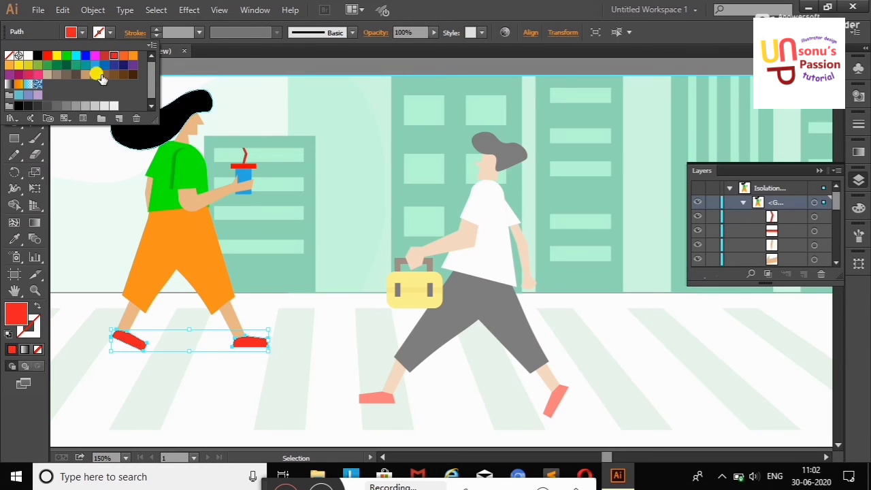
left_click(75, 55)
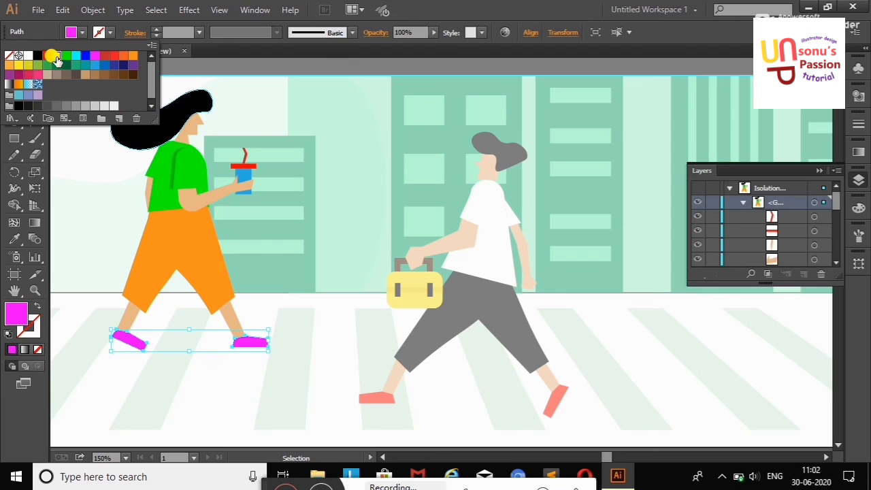
left_click(47, 56)
left_click(123, 55)
key("Escape")
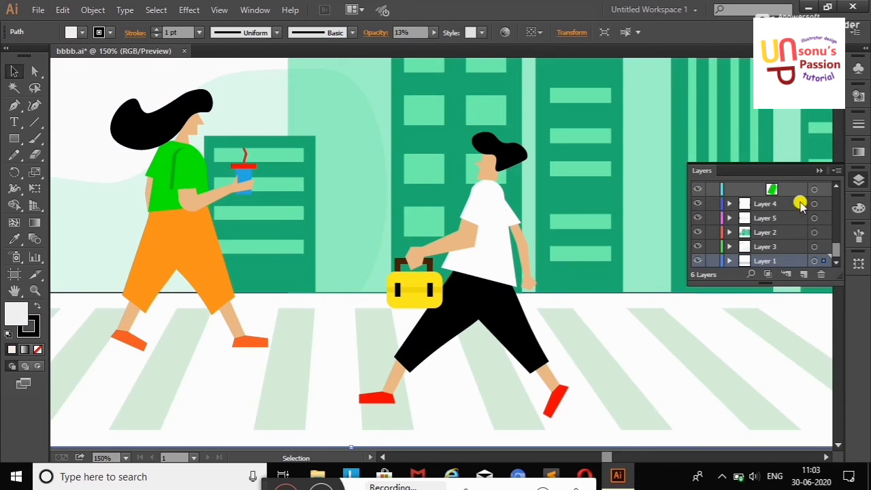
right_click(330, 191)
key("Escape")
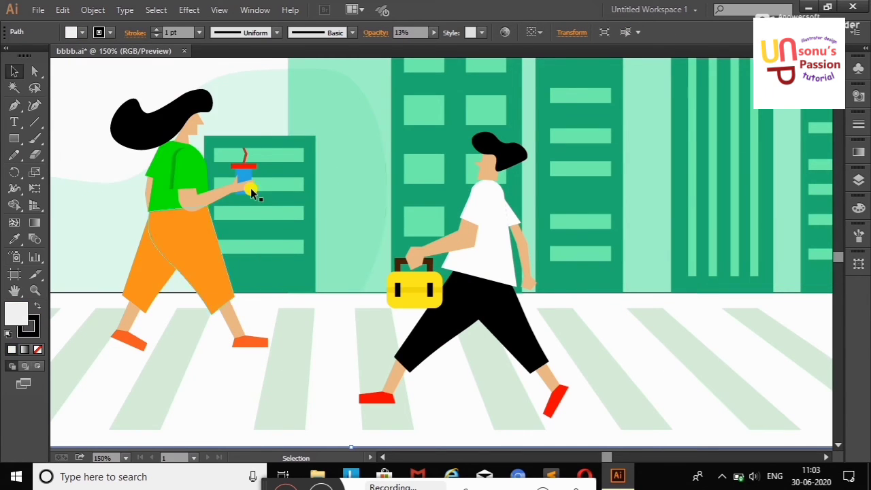
Zoom out and recolour all five buildings a lighter green in the Color Picker.
scroll(840, 272, "up", 5)
right_click(320, 97)
left_click(354, 153)
right_click(360, 146)
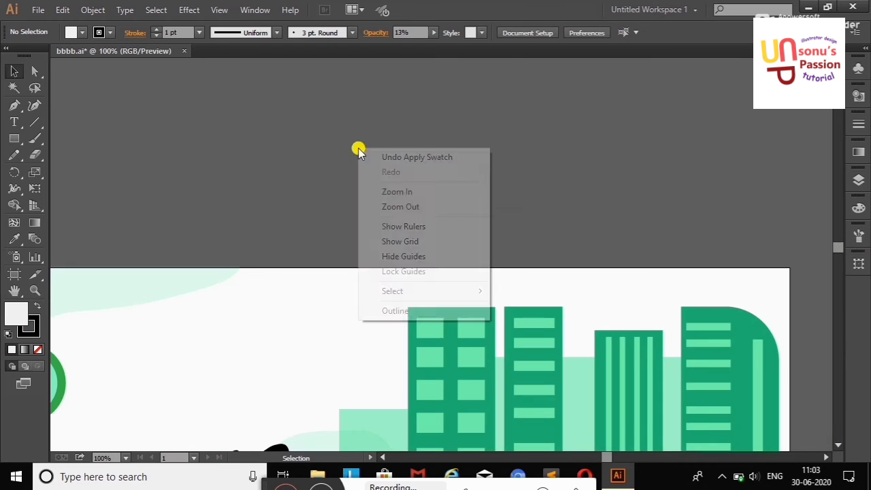
left_click(391, 204)
scroll(835, 254, "down", 5)
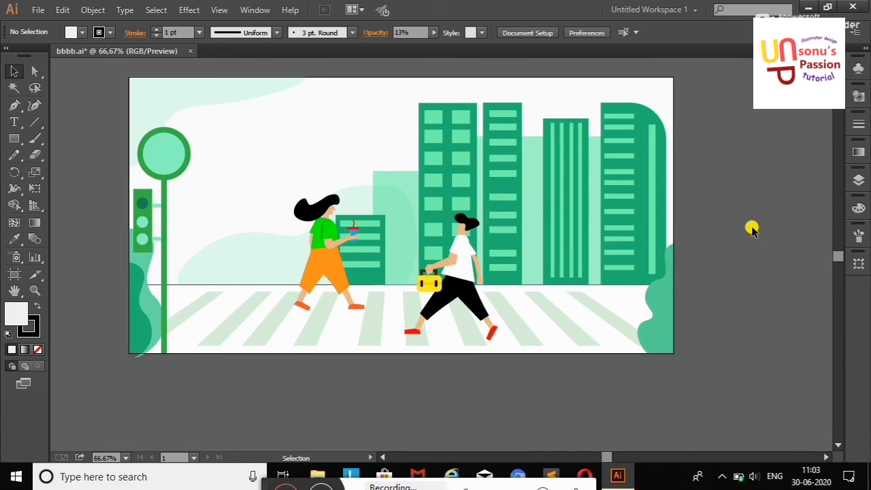
left_click(447, 172)
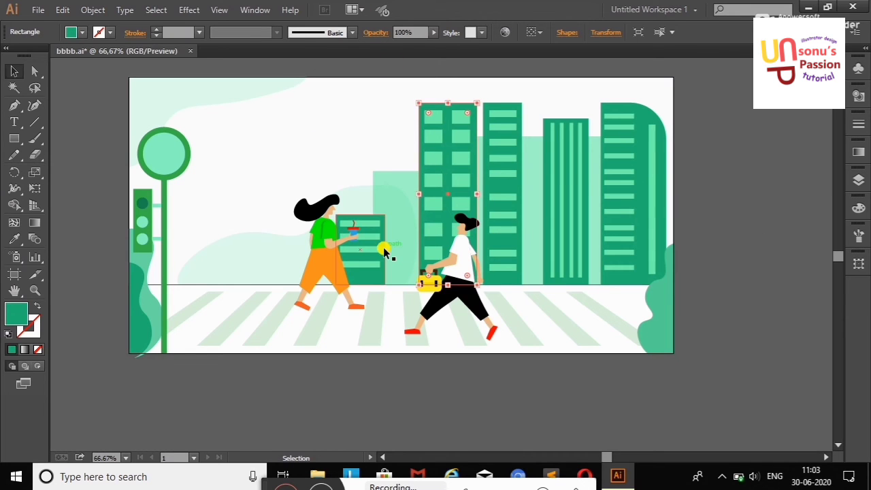
left_click(383, 249, "shift")
left_click(515, 184, "shift")
left_click(565, 190, "shift")
left_click(633, 184, "shift")
double_click(17, 313)
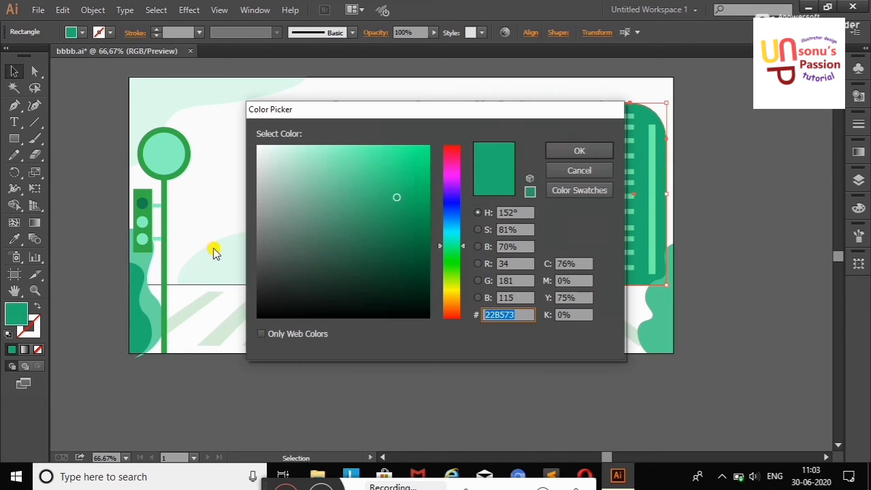
left_click(381, 178)
left_click(577, 150)
left_click(714, 136)
Draw a tall rectangle beside the artboard and cut it diagonally into two triangles with Scissors.
key("m")
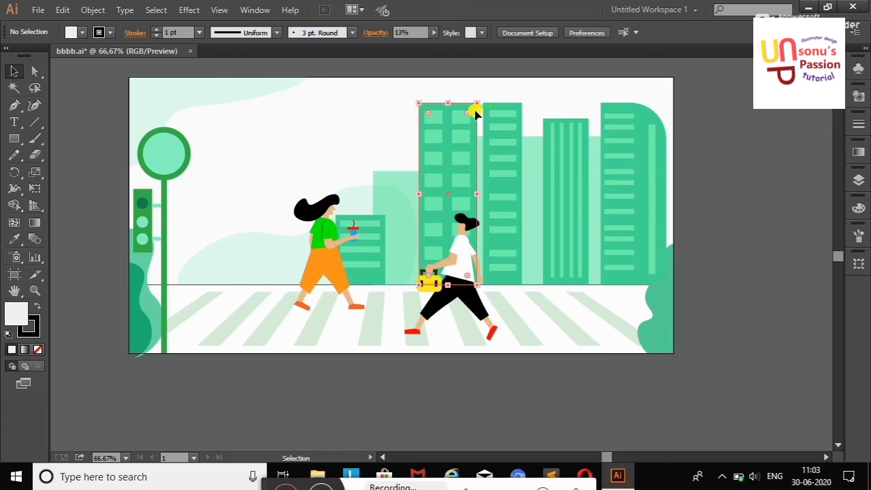
left_click_drag(695, 310, 753, 128)
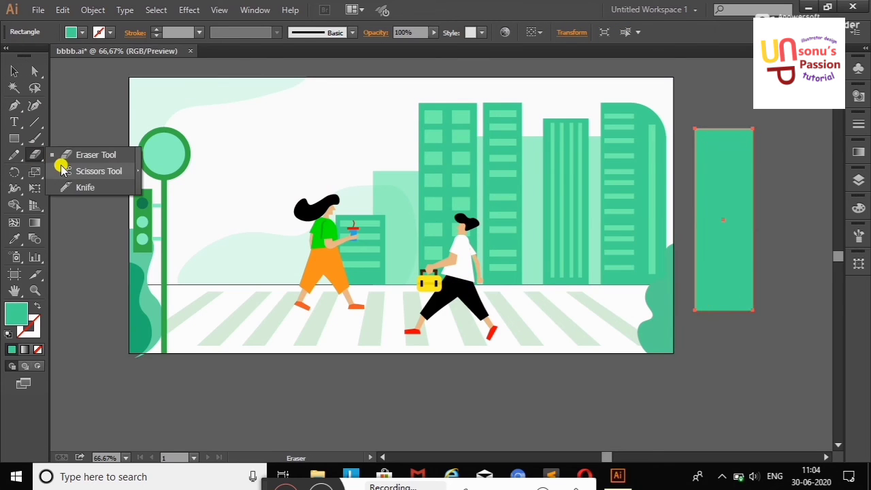
left_click_drag(36, 166, 60, 170)
left_click(753, 311)
left_click(694, 128)
left_click(14, 71)
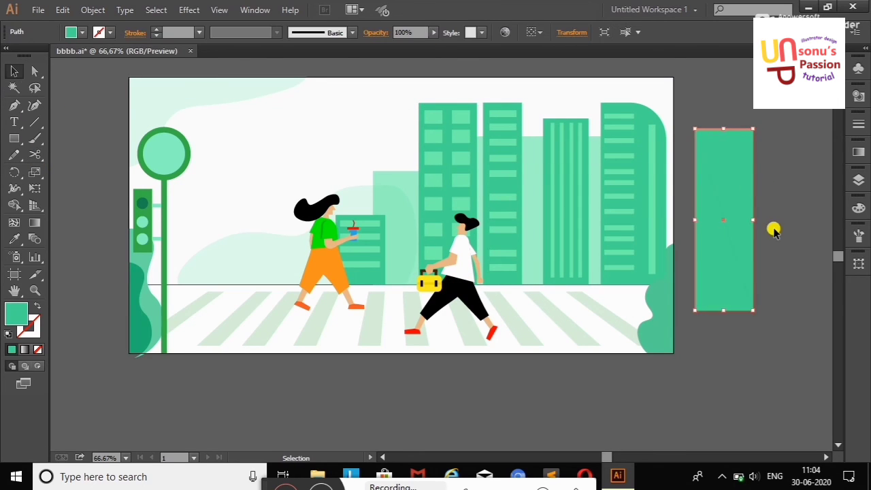
left_click(11, 67)
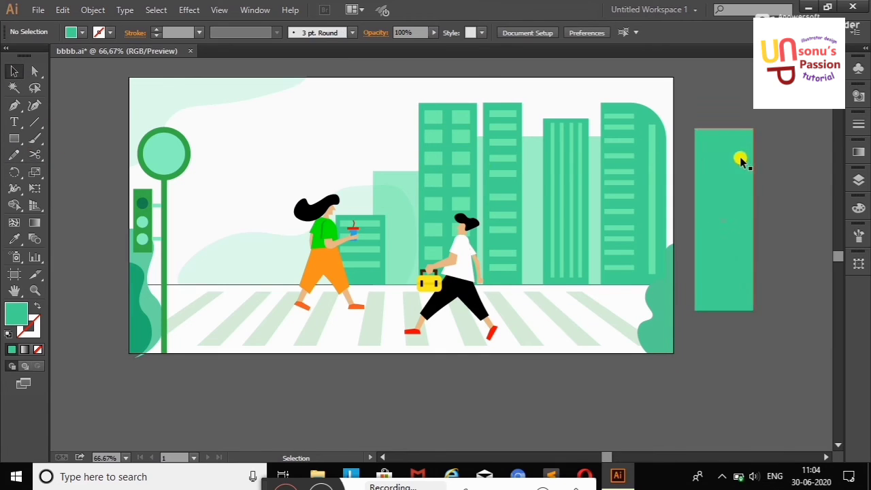
left_click_drag(740, 186, 788, 181)
Move one triangle onto the leftmost tall building, fill it darker green, and delete the other.
left_click_drag(715, 253, 441, 235)
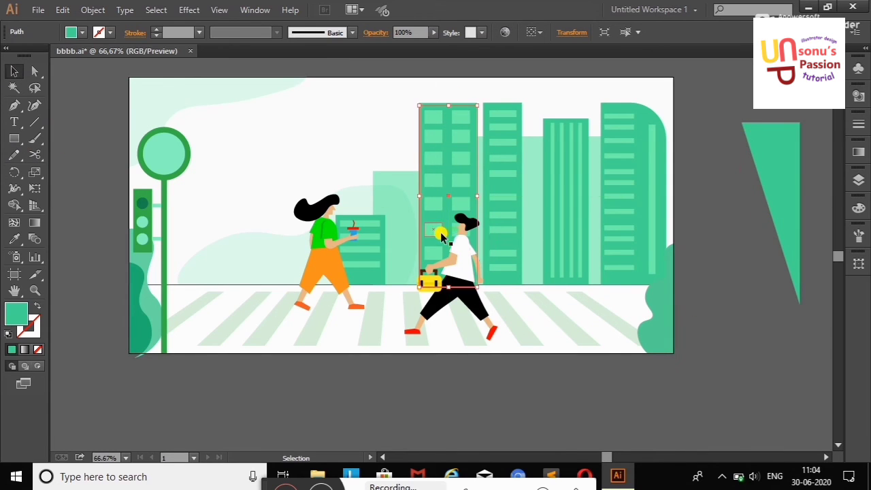
double_click(13, 322)
left_click(578, 150)
left_click(739, 85)
left_click(400, 244)
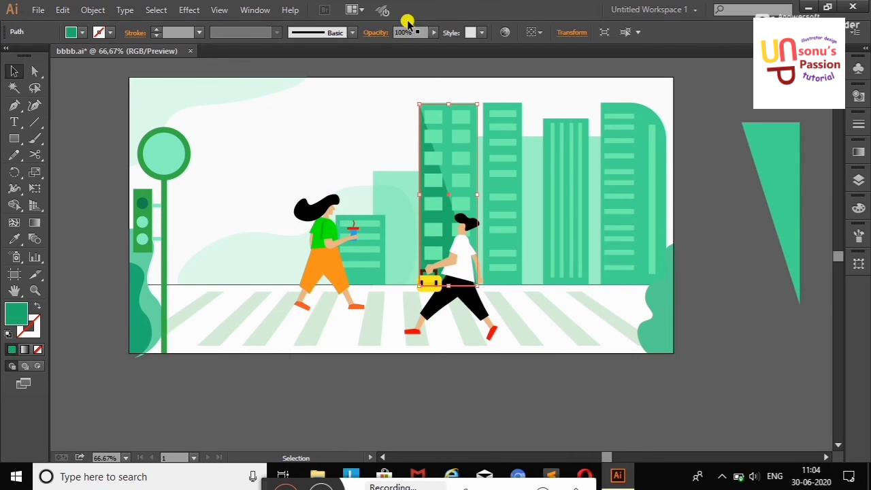
left_click(714, 107)
left_click(763, 162)
key("Delete")
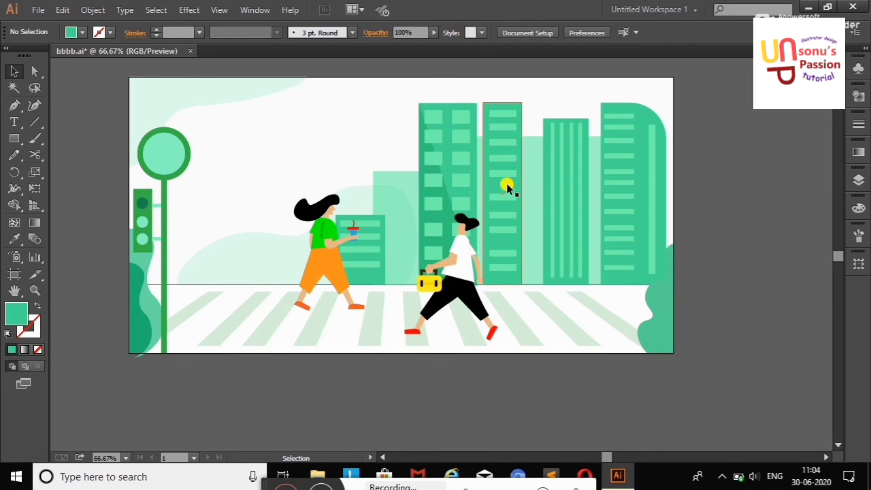
Copy the second tall building, cut it diagonally, and lay a shadow-filled triangle over it.
left_click_drag(507, 187, 736, 192)
key("c")
left_click(708, 102)
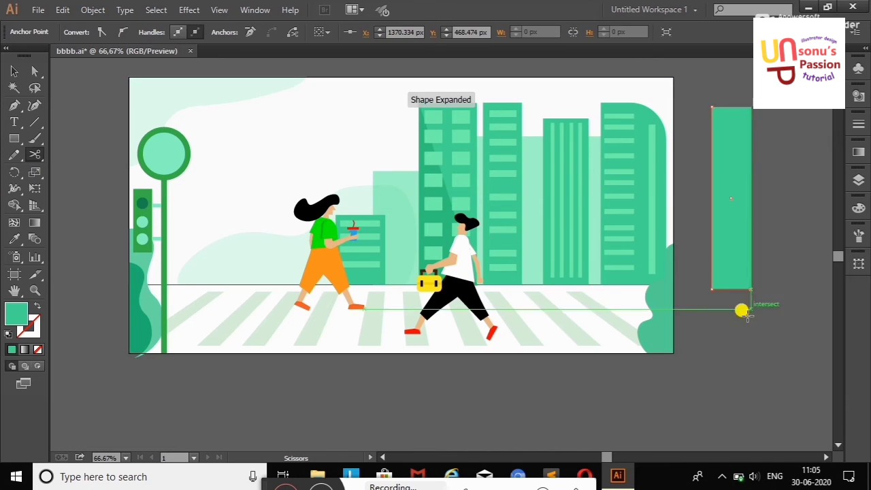
left_click(752, 288)
left_click(14, 70)
left_click_drag(722, 191, 490, 192)
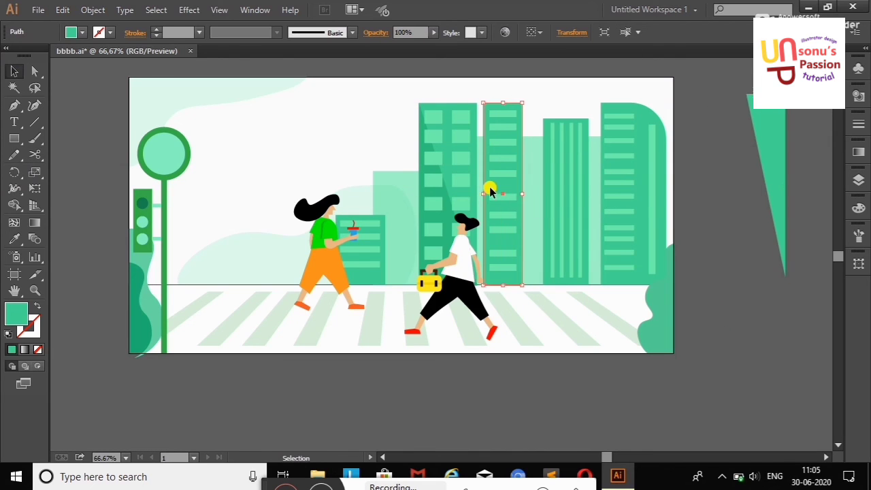
left_click(15, 241)
left_click(439, 164)
left_click(15, 70)
left_click(59, 101)
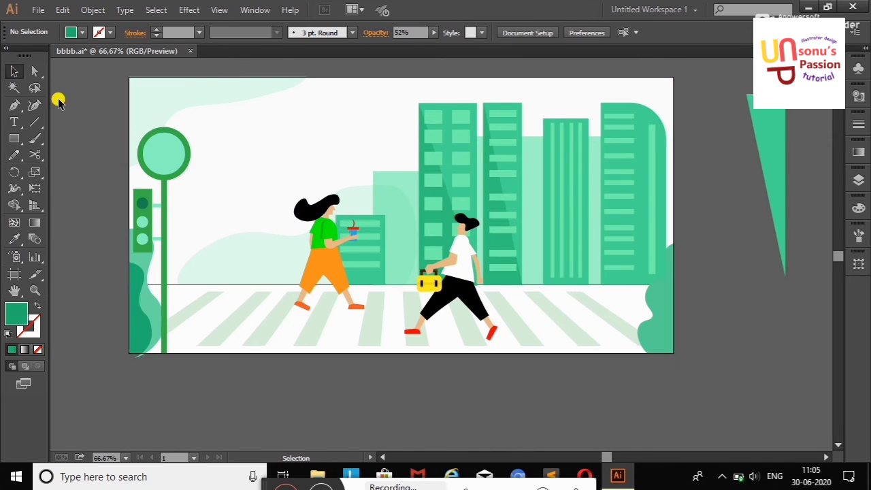
Cut a new rectangle into a triangle and place it as an eyedropped shadow on the next building.
key("m")
left_click_drag(690, 229, 740, 297)
key("c")
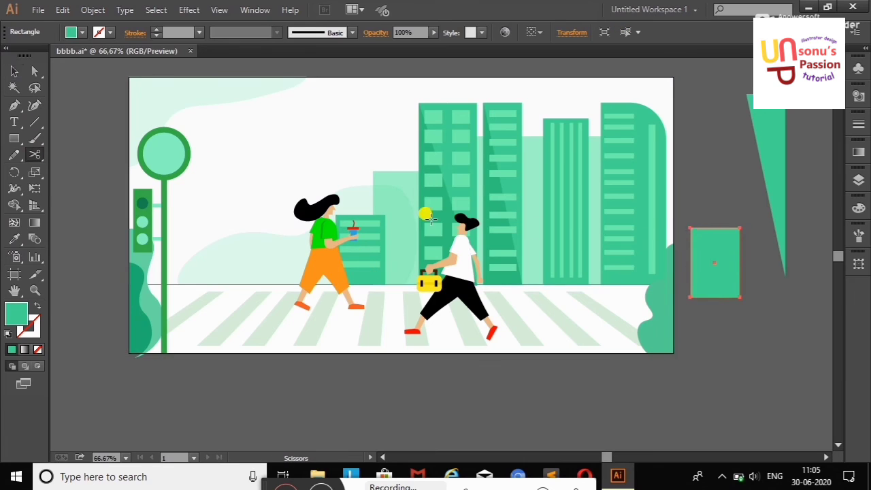
left_click(691, 228)
left_click(35, 71)
left_click_drag(740, 88, 788, 234)
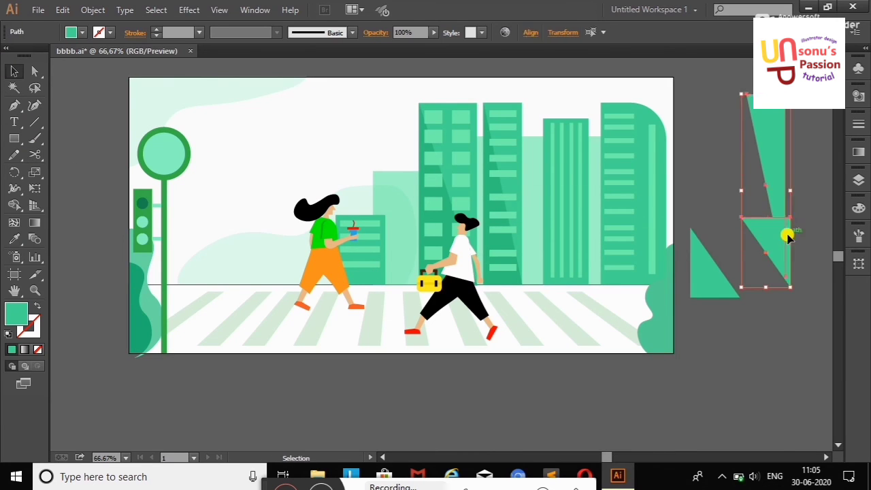
key("Delete")
key("v")
left_click_drag(708, 269, 353, 257)
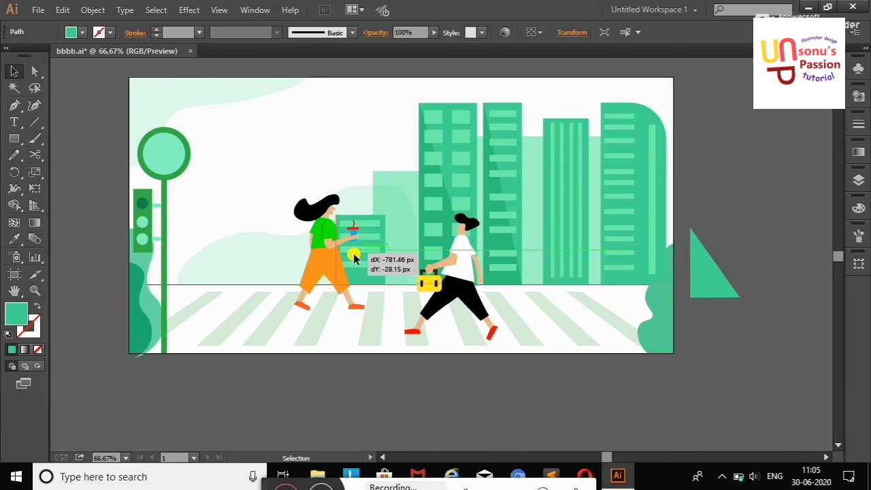
key("i")
left_click(430, 212)
key("v")
left_click(58, 121)
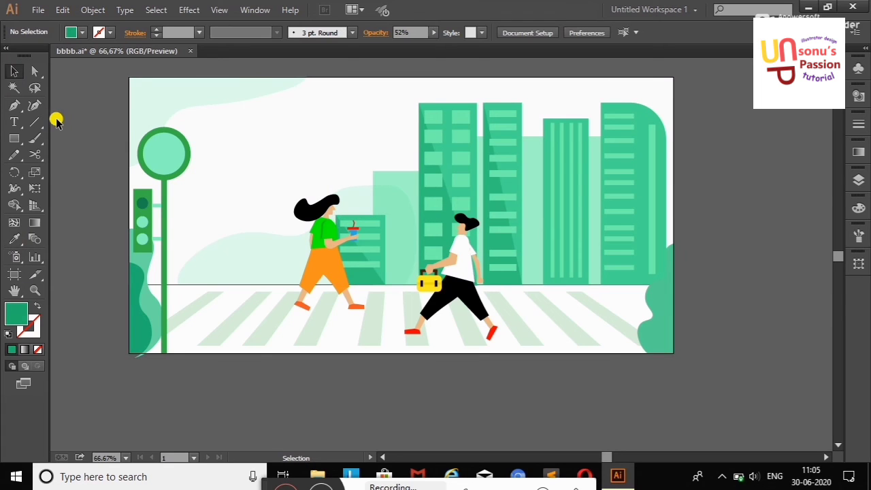
Copy the striped building, cut a triangle from it, and add it as a darker shadow.
left_click_drag(587, 188, 720, 195)
key("ctrl+z")
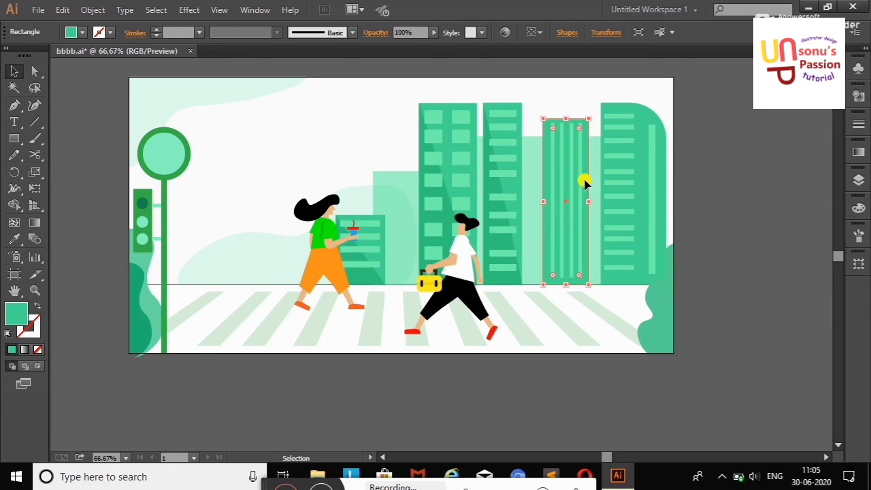
left_click_drag(586, 185, 752, 189)
left_click(703, 117)
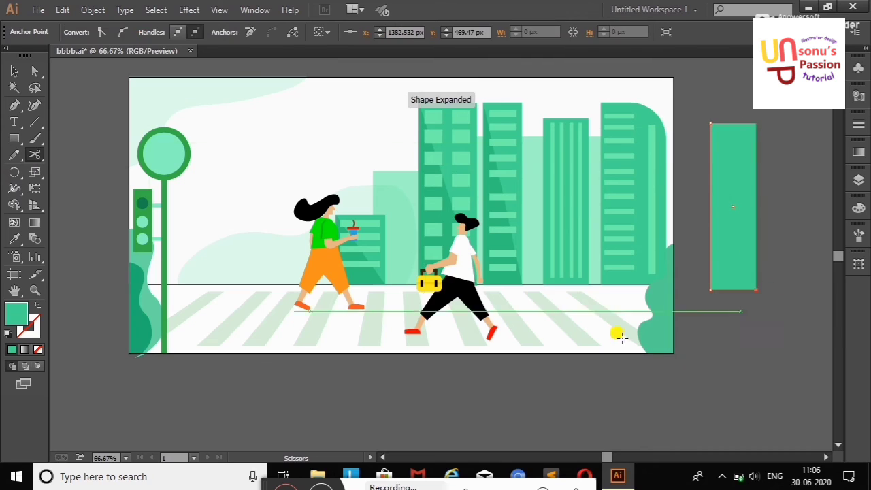
left_click_drag(756, 124, 711, 124)
left_click_drag(718, 204, 553, 221)
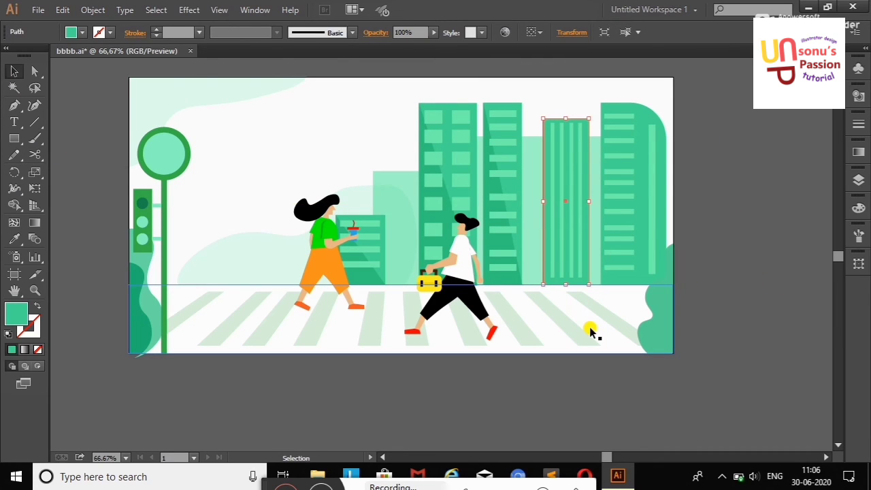
key("i")
left_click(496, 236)
left_click(14, 71)
left_click(674, 185)
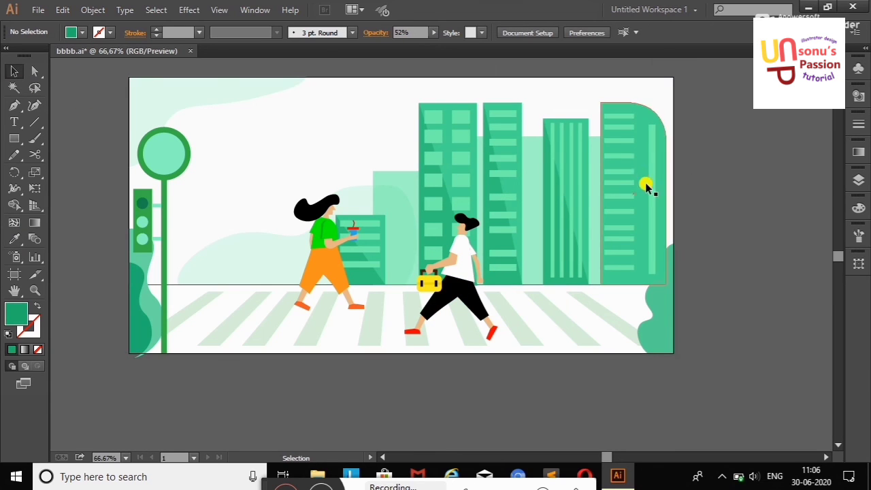
Add a translucent diagonal shadow triangle to the rightmost building from a cut copy.
left_click_drag(645, 187, 744, 188)
left_click(35, 154)
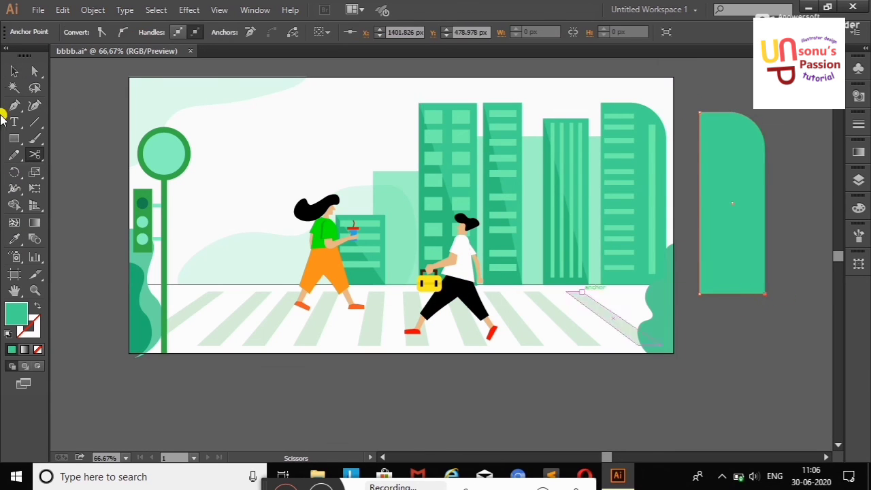
left_click(13, 70)
left_click(749, 144)
key("Delete")
left_click_drag(730, 276, 631, 270)
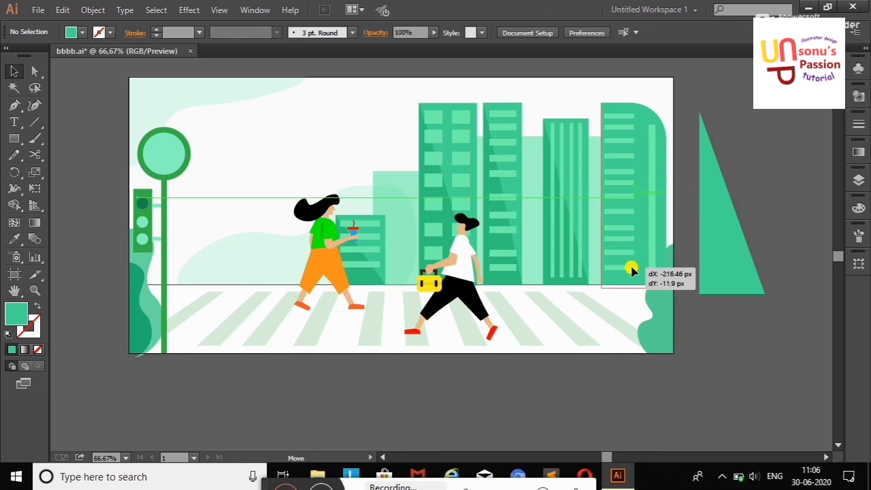
key("i")
left_click(444, 187)
left_click(14, 70)
left_click(81, 121)
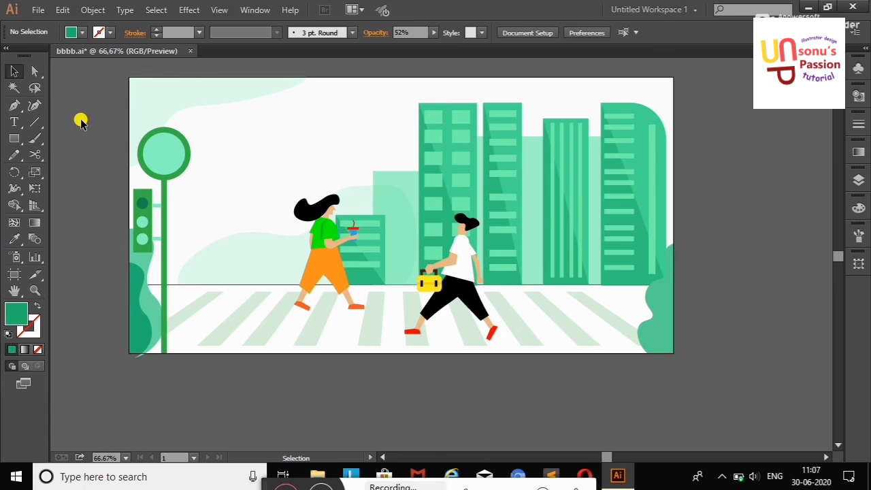
Halve a copy of the traffic-light circle and place the lower half on it with translucent green.
left_click_drag(163, 153, 746, 182)
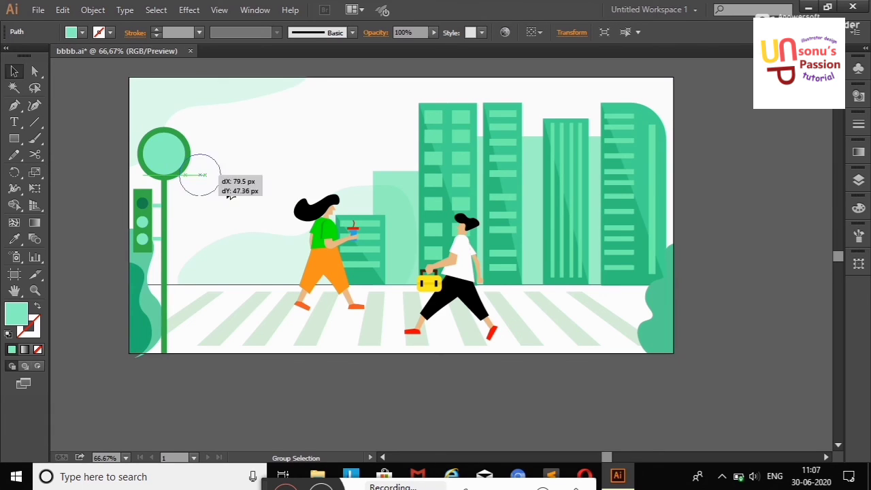
left_click(728, 162)
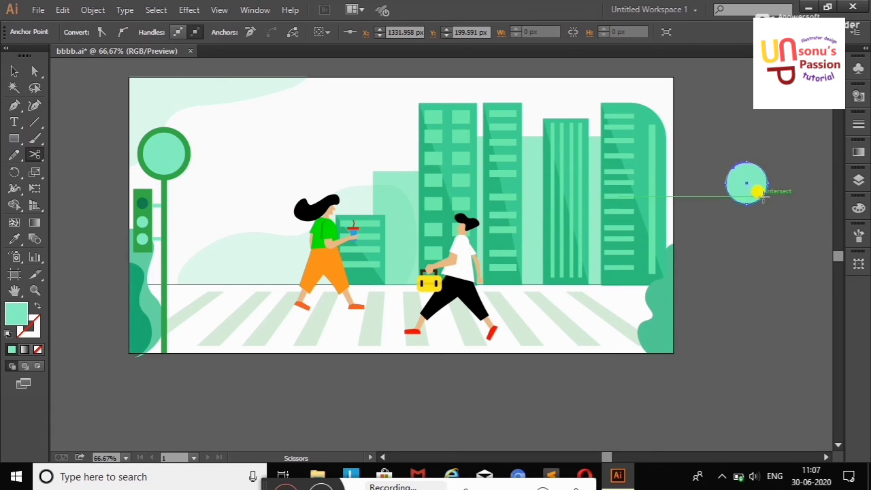
left_click(759, 194)
left_click(14, 71)
left_click_drag(768, 181, 785, 163)
left_click(752, 202)
left_click_drag(752, 202, 170, 170)
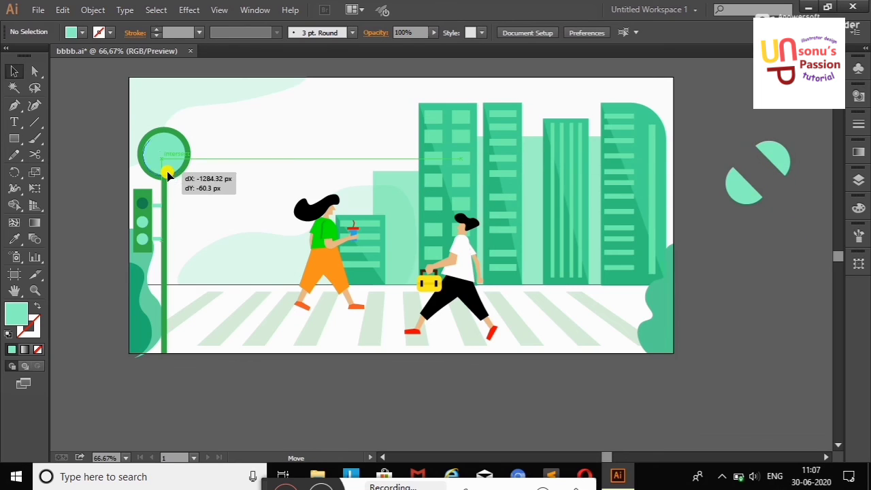
left_click(14, 238)
left_click(447, 211)
key("v")
left_click(70, 122)
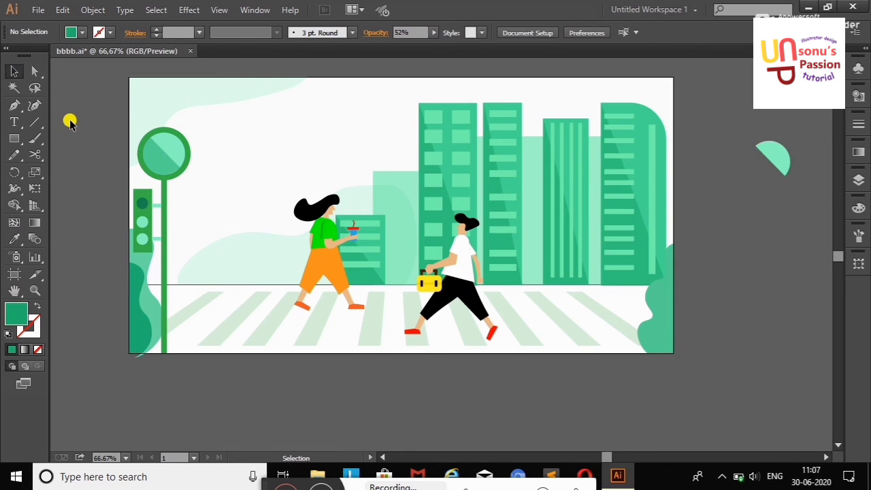
Adjust the opacity of the traffic-light half-circle shadow.
left_click(156, 160)
left_click(433, 32)
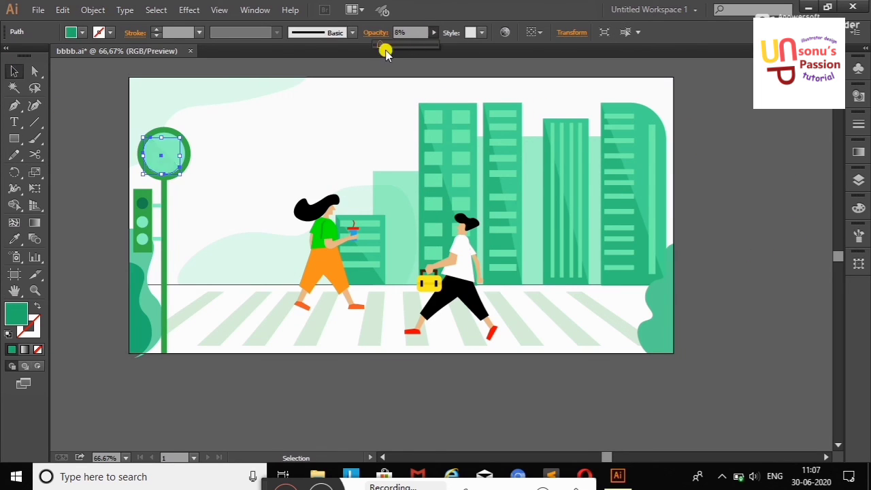
left_click(171, 163)
left_click(434, 31)
left_click_drag(379, 45, 388, 45)
left_click(755, 198)
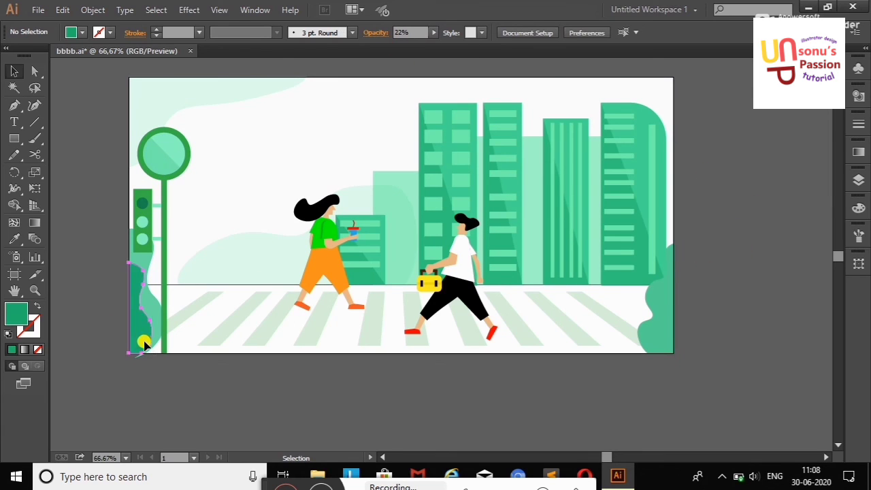
Raise the lower-left bush's opacity to 69%.
left_click(144, 344)
left_click(433, 32)
left_click_drag(388, 44, 421, 45)
left_click(747, 132)
mouse_move(14, 138)
left_mouse_down()
mouse_move(63, 172)
mouse_move(80, 209)
left_mouse_up()
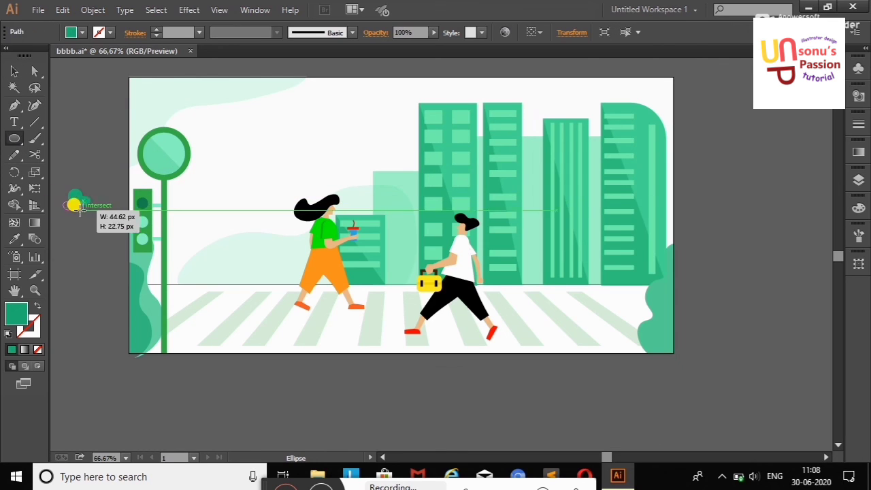
Merge the small ellipses into one bush shape and move it between the two pedestrians.
key("v")
left_click(70, 238)
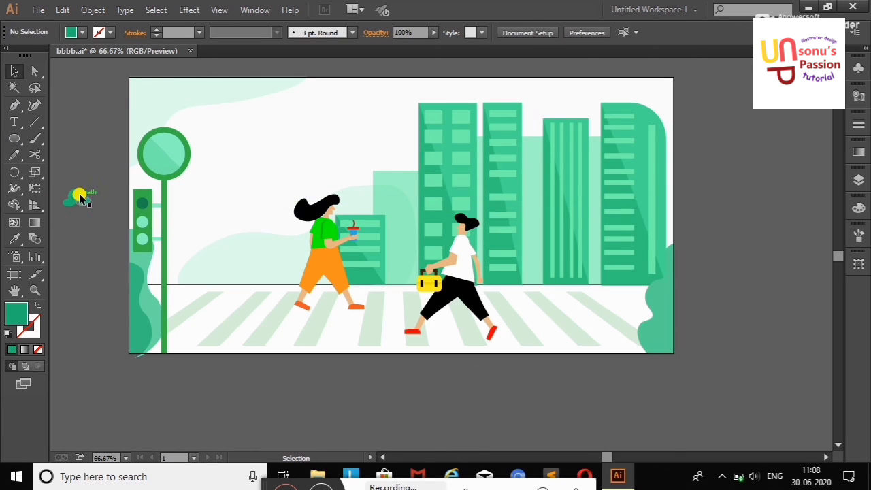
left_click(79, 197)
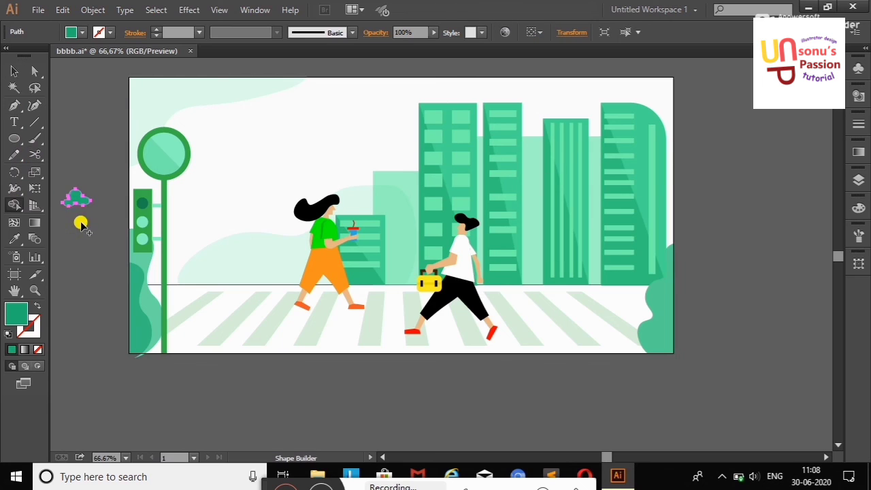
key("v")
left_click_drag(75, 197, 391, 283)
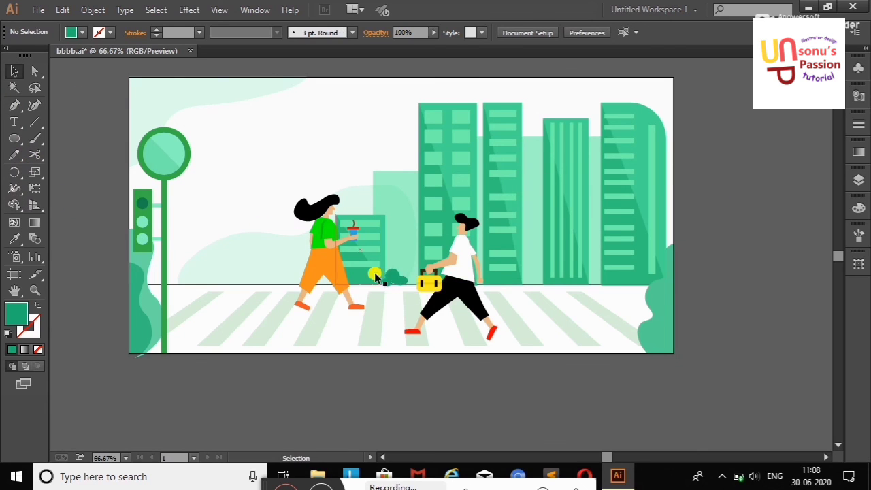
left_click_drag(529, 267, 590, 286)
Fill the bush behind the walkers with the sampled light green and nudge it slightly right.
left_click(73, 120)
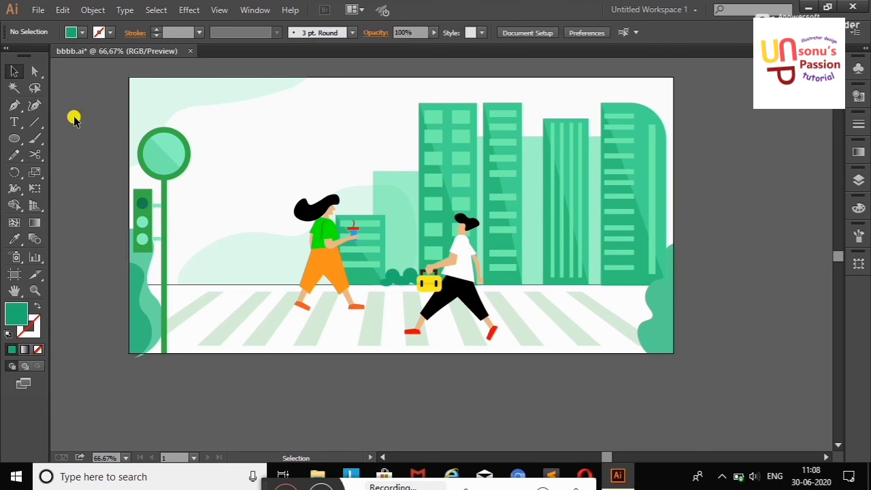
left_click(403, 277)
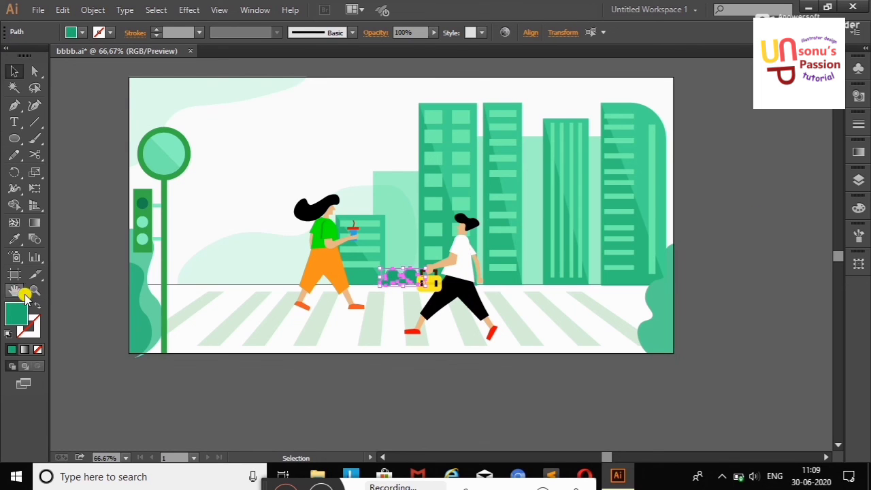
left_click(14, 238)
left_click(143, 239)
left_click(14, 71)
left_click_drag(400, 274, 407, 275)
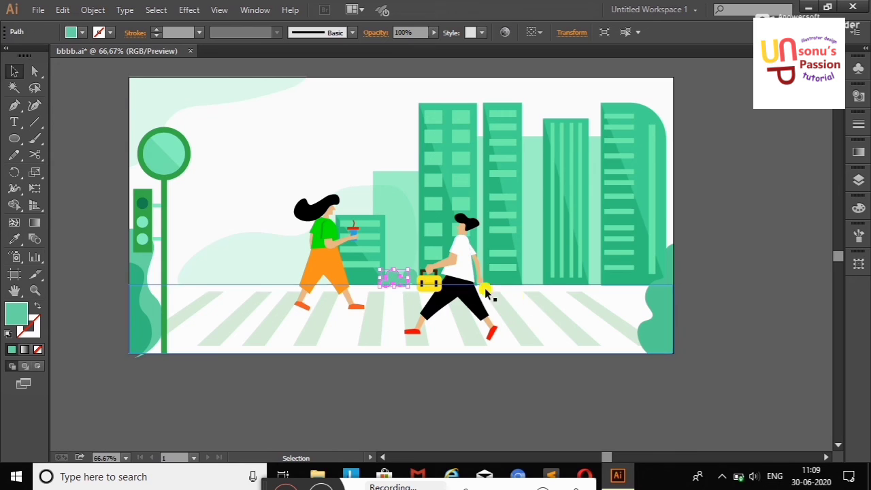
Trim the bush flat against the ground shape, then draw a small new ellipse beside the artboard.
left_click(382, 307, "shift")
left_click(15, 206)
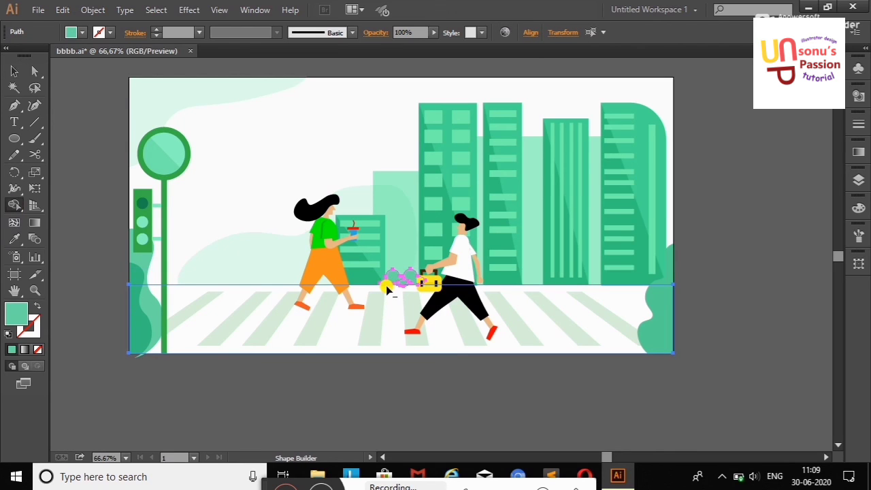
key("v")
left_click(119, 163)
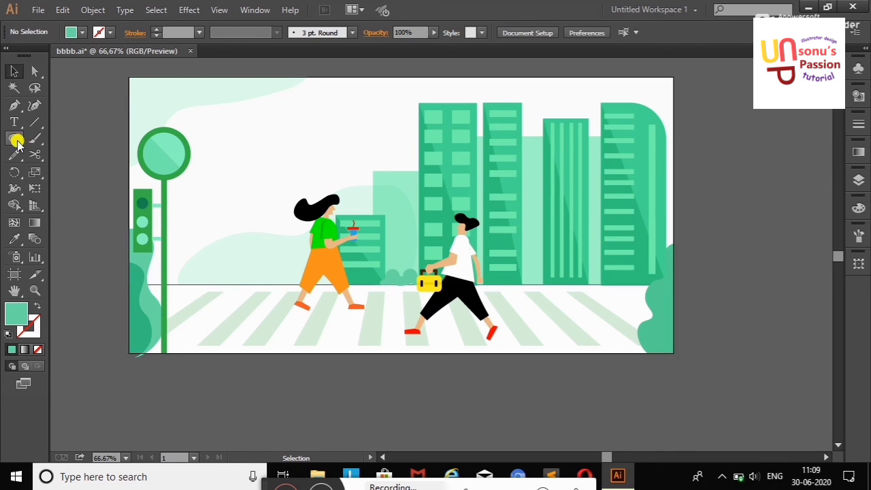
left_click(15, 139)
mouse_move(66, 182)
left_mouse_down()
mouse_move(86, 198)
mouse_move(77, 203)
left_mouse_up()
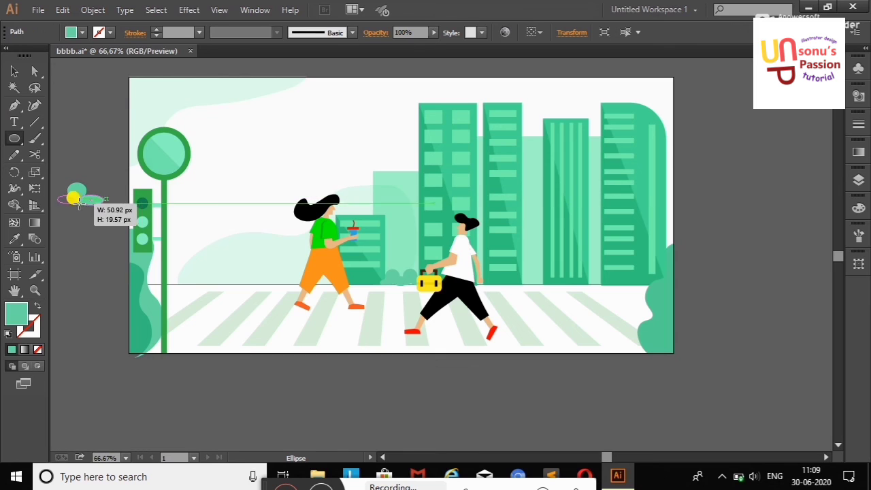
Select the ellipses forming the cloud and move the small cloud into the sky.
key("v")
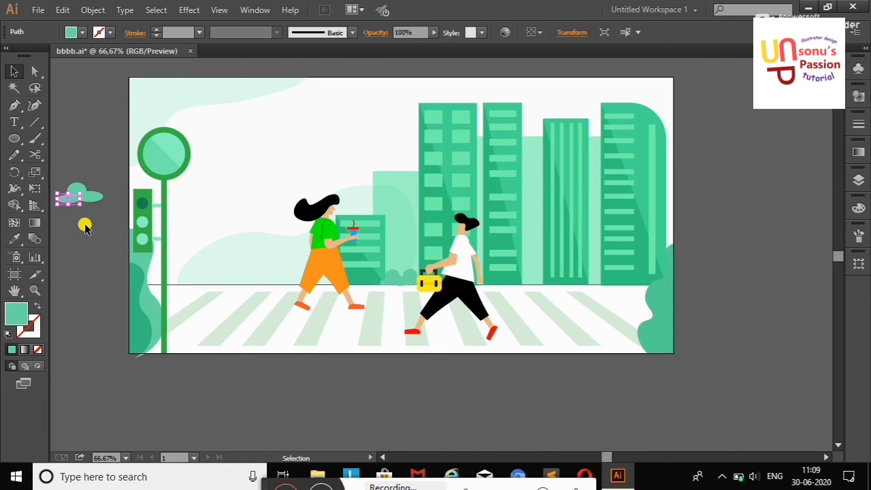
mouse_move(72, 116)
left_mouse_down()
mouse_move(89, 217)
mouse_move(80, 192)
left_mouse_up()
key("i")
left_click(14, 71)
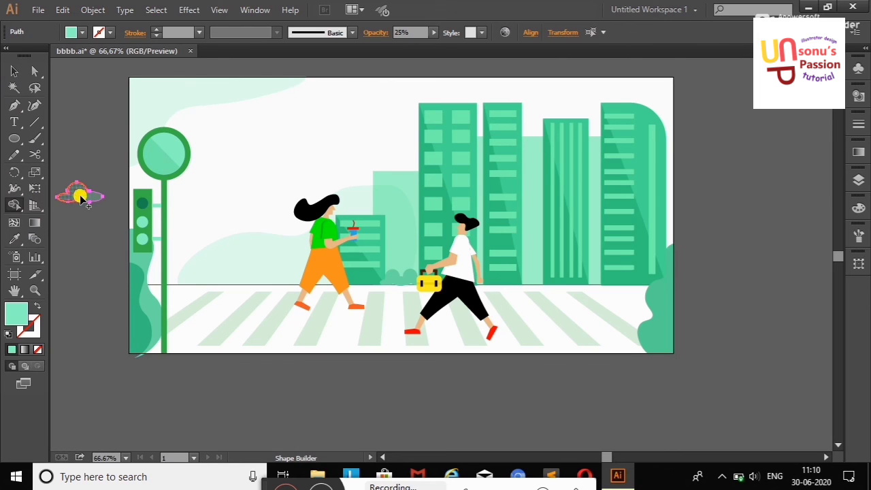
mouse_move(80, 193)
left_mouse_down()
mouse_move(337, 114)
mouse_move(247, 140)
left_mouse_up()
Place cloud copies across the sky, undoing one accidental cloud move.
left_click_drag(247, 140, 233, 179)
left_click(101, 161)
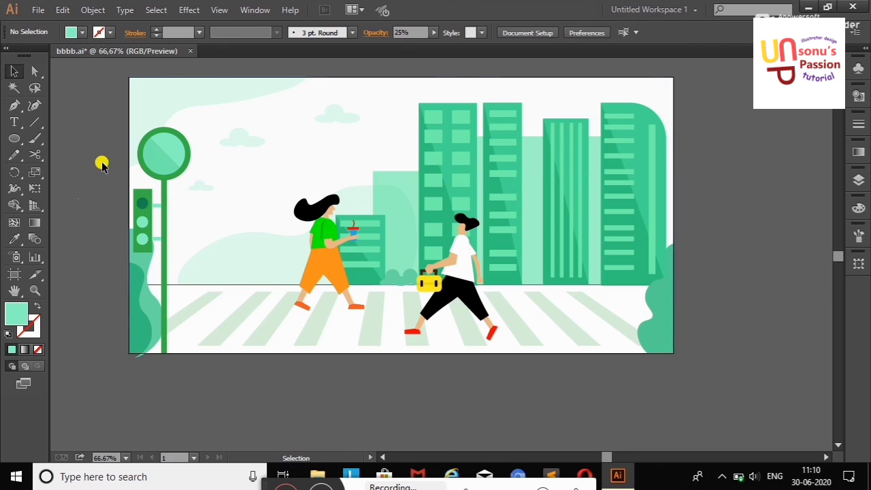
left_click_drag(361, 119, 382, 135)
key("ctrl+z")
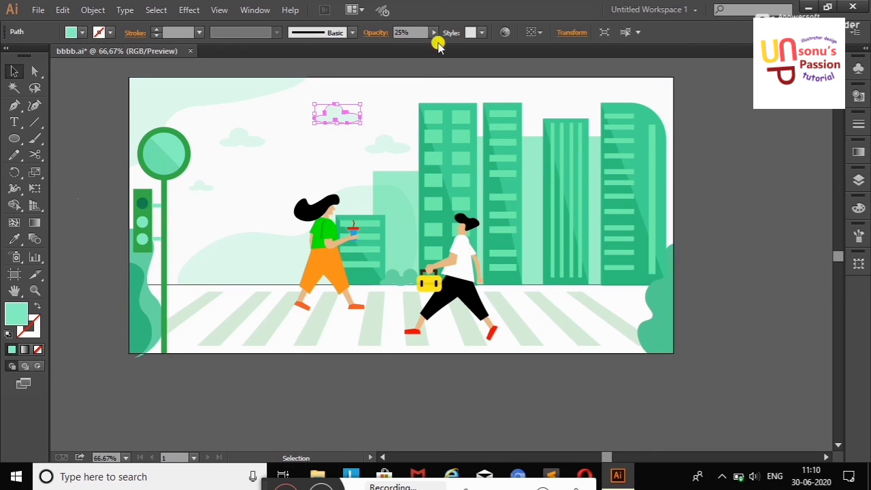
Lower the cloud opacity to 25% and add more cloud copies near the walkers and sky.
left_click(434, 32)
mouse_move(391, 44)
left_mouse_down()
mouse_move(402, 43)
mouse_move(393, 42)
left_mouse_up()
left_click(712, 116)
left_click_drag(205, 189, 268, 209)
left_click(766, 194)
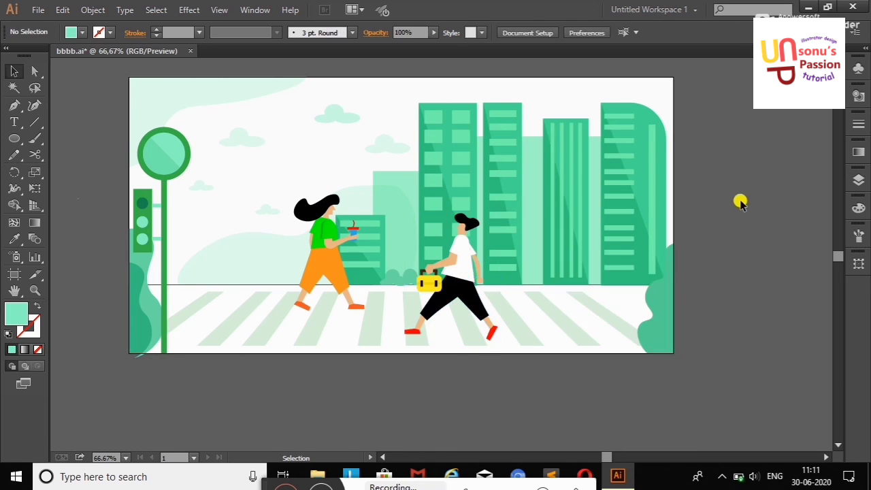
Zoom in on the walking man and isolate his shirt group for editing.
right_click(739, 198)
left_click(755, 247)
right_click(758, 237)
left_click(778, 279)
double_click(476, 238)
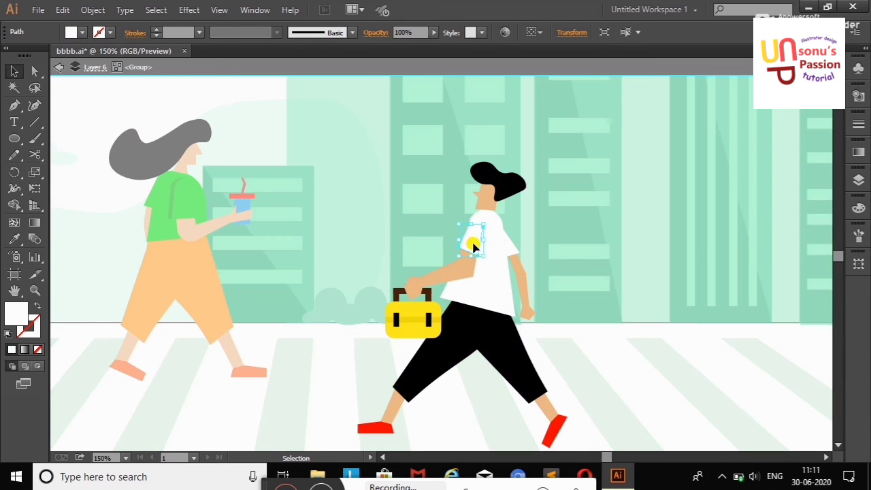
left_click(860, 180)
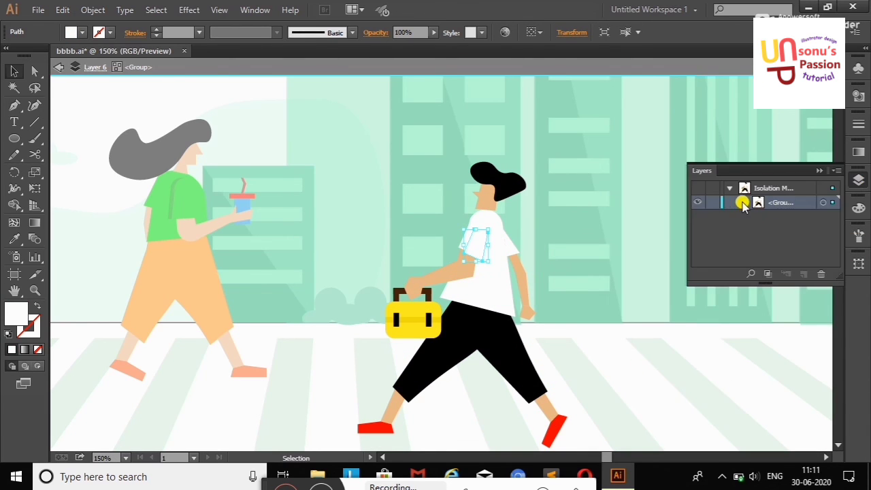
Fill the man's sleeve shading strip with a light grey swatch.
left_click(83, 32)
left_click(94, 106)
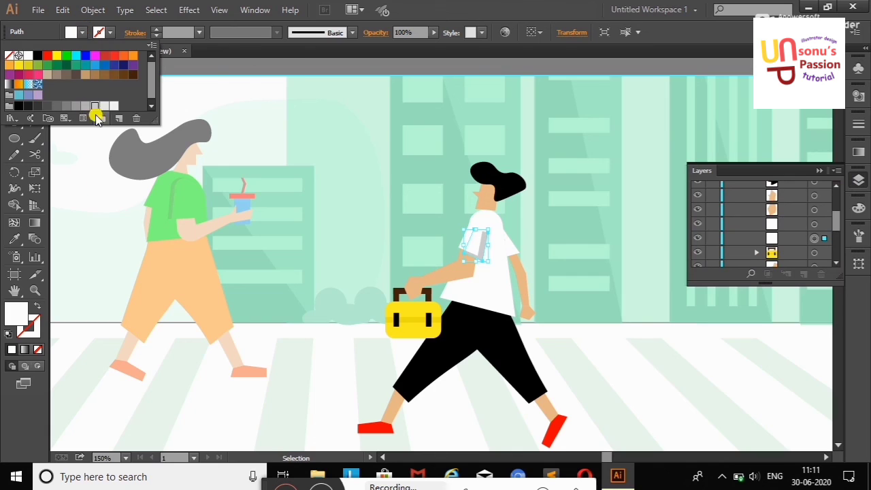
left_click(789, 244)
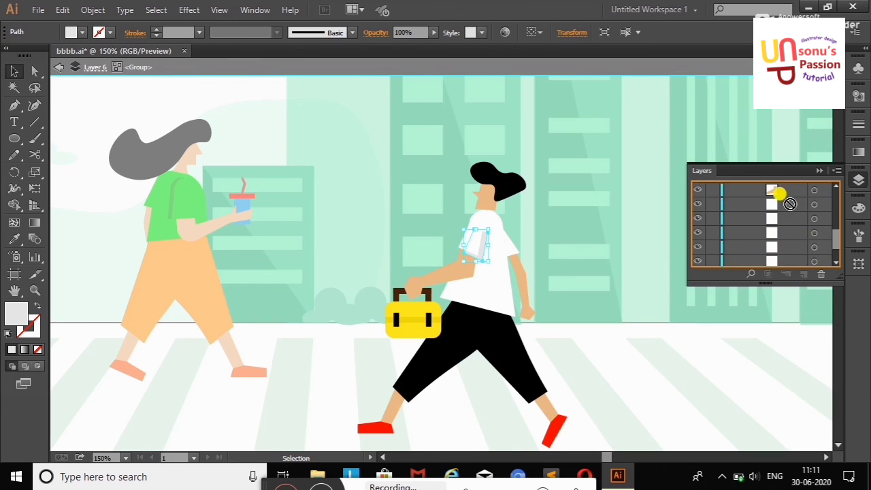
left_click(820, 170)
left_click(321, 126)
left_click(480, 244)
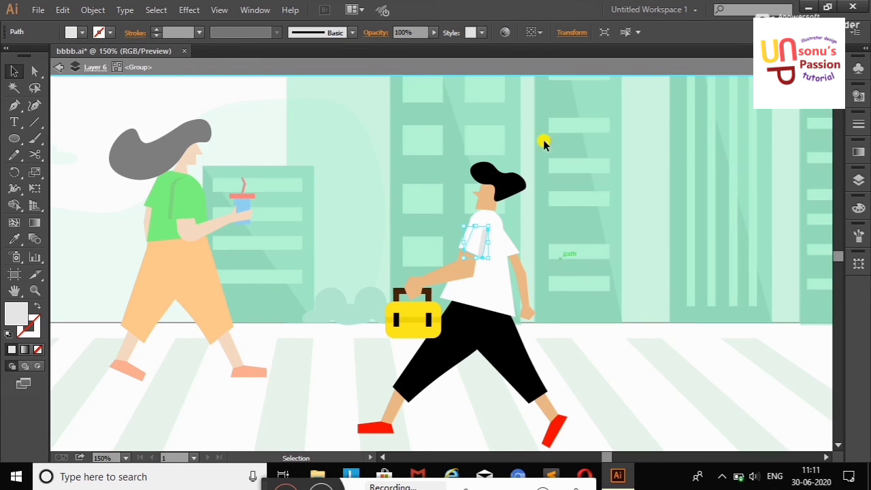
Leave isolation mode, select the woman's shirt, and hide the selection outline.
double_click(263, 117)
left_click(803, 255)
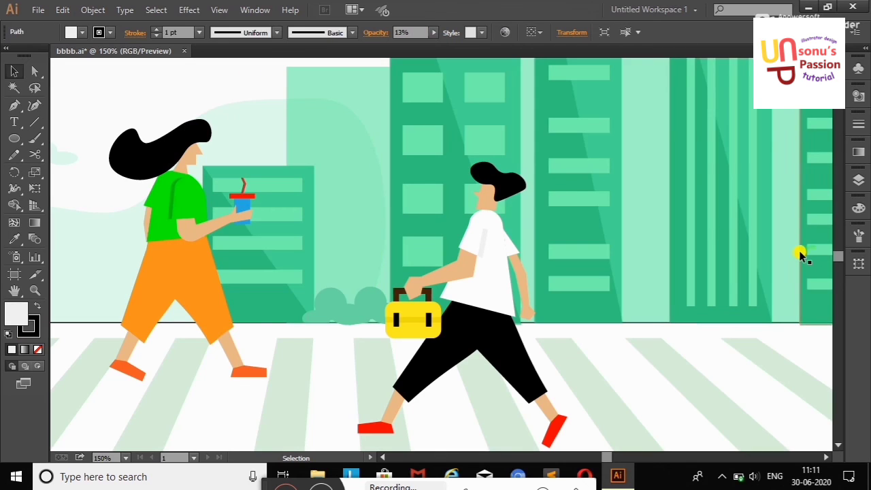
left_click(171, 210)
left_click(168, 209)
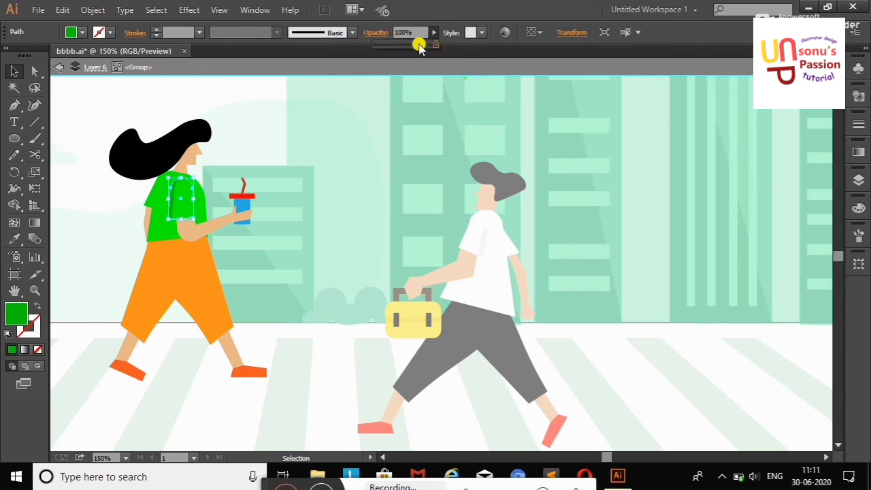
double_click(318, 124)
key("ctrl+h")
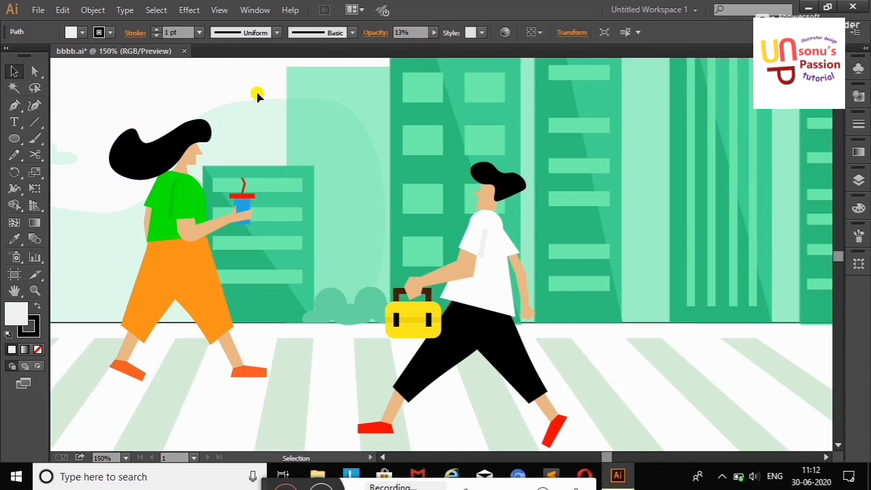
Zoom back out to 100% and then to the whole artboard.
left_click(859, 180)
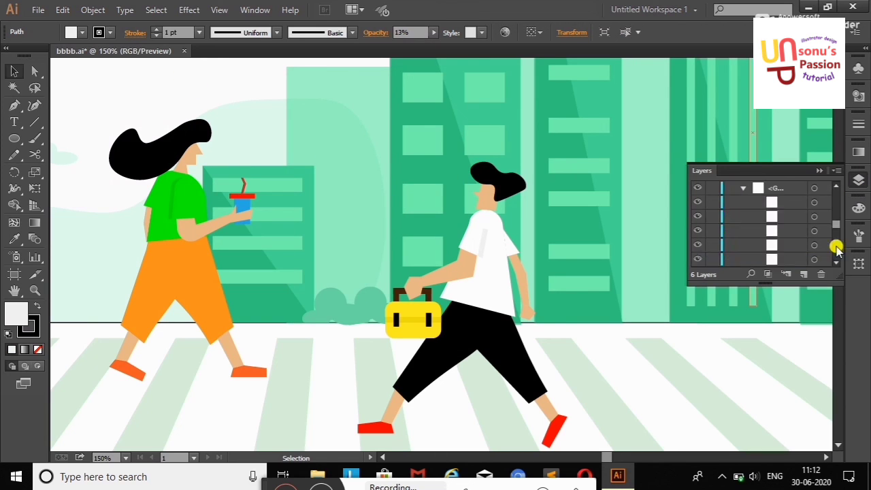
right_click(123, 107)
left_click(163, 163)
right_click(191, 141)
left_click(232, 192)
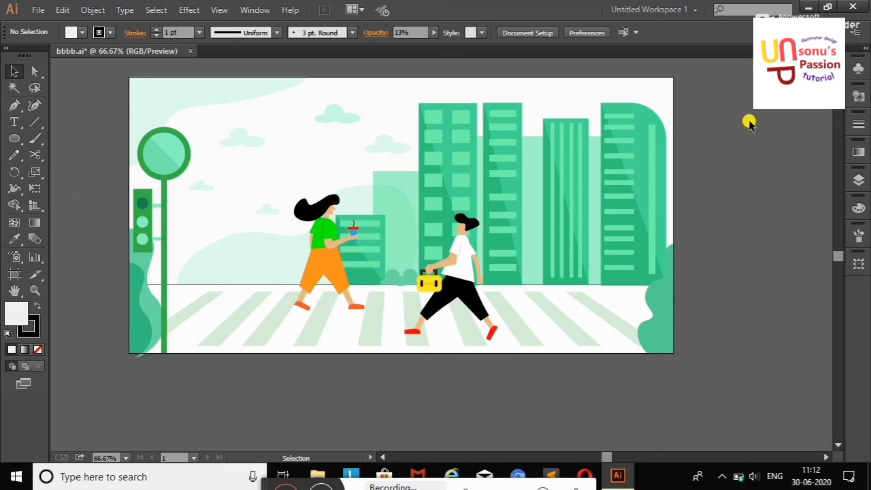
Raise the opacity of the translucent hill shape behind the walkers.
left_click(225, 102)
left_click(243, 252, "shift")
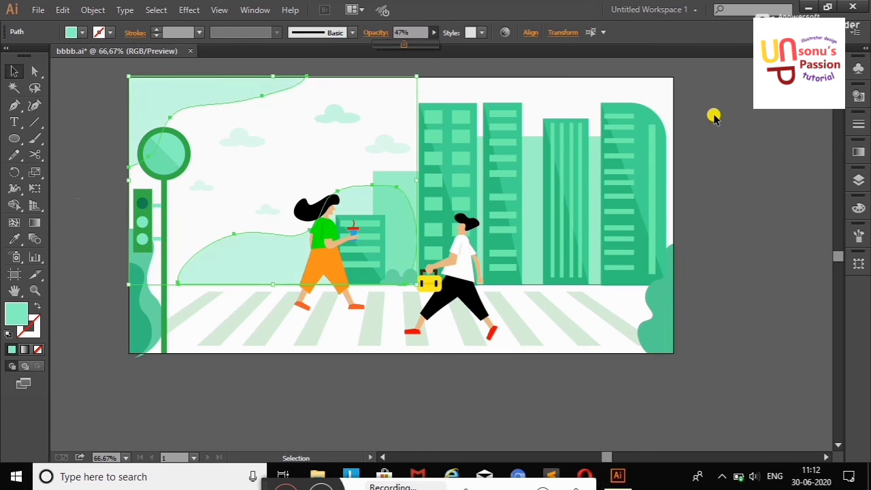
left_click(407, 197)
left_click(434, 33)
left_click_drag(411, 51, 423, 51)
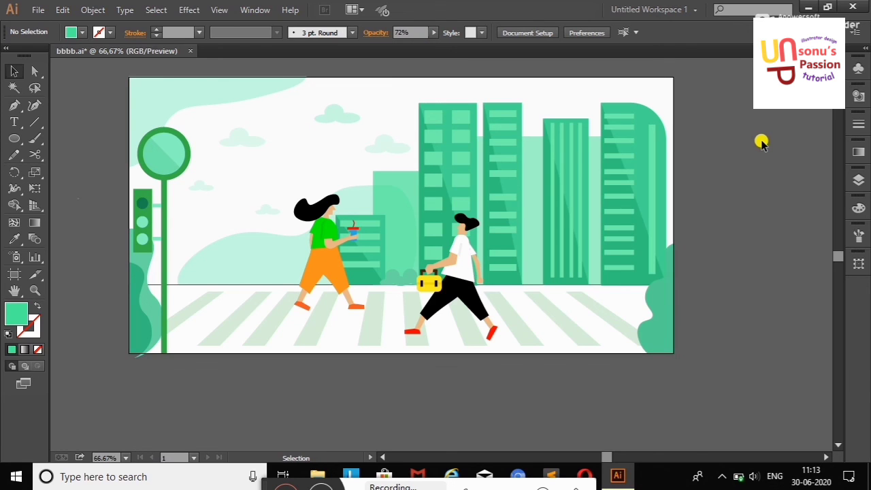
Set the crosswalk stripes to full opacity.
left_click(356, 328)
left_click(434, 32)
left_click_drag(422, 51, 477, 51)
left_click(747, 175)
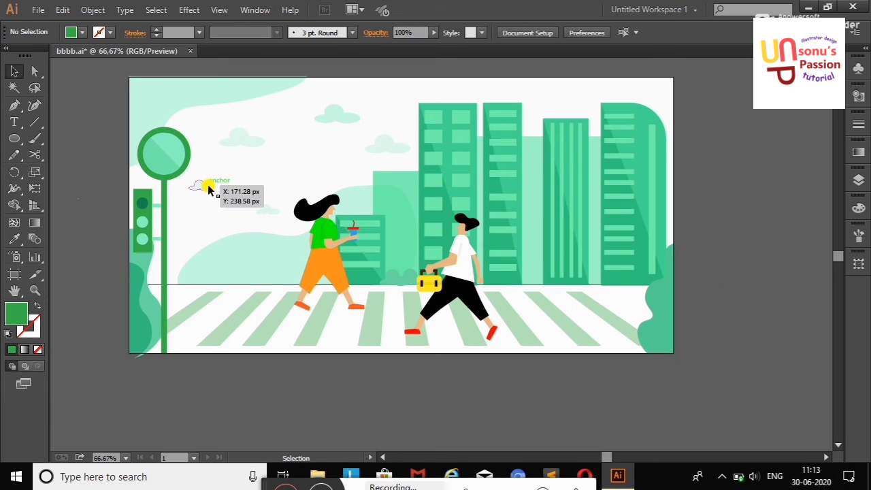
Move a small cloud above the right buildings and set its opacity to 41%.
left_click_drag(204, 185, 597, 88)
left_click(180, 184)
mouse_move(181, 183)
left_mouse_down()
mouse_move(485, 88)
mouse_move(538, 93)
left_mouse_up()
left_click(434, 33)
left_click_drag(437, 51, 461, 62)
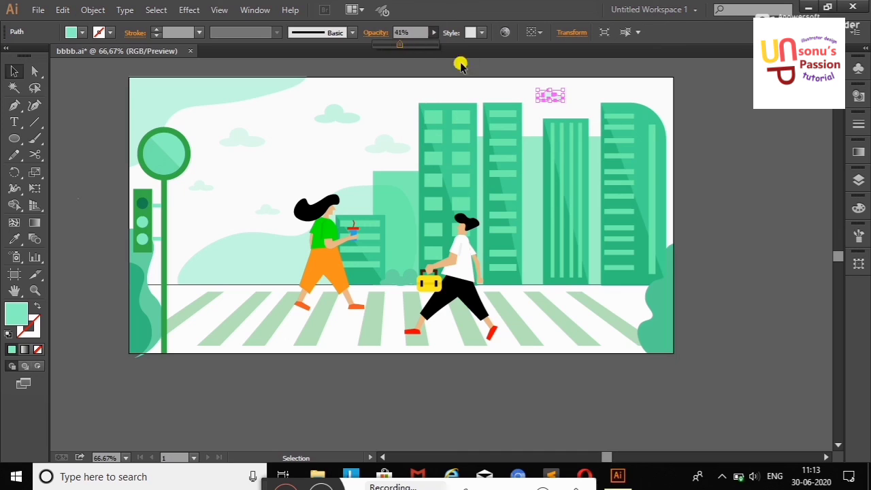
left_click(714, 102)
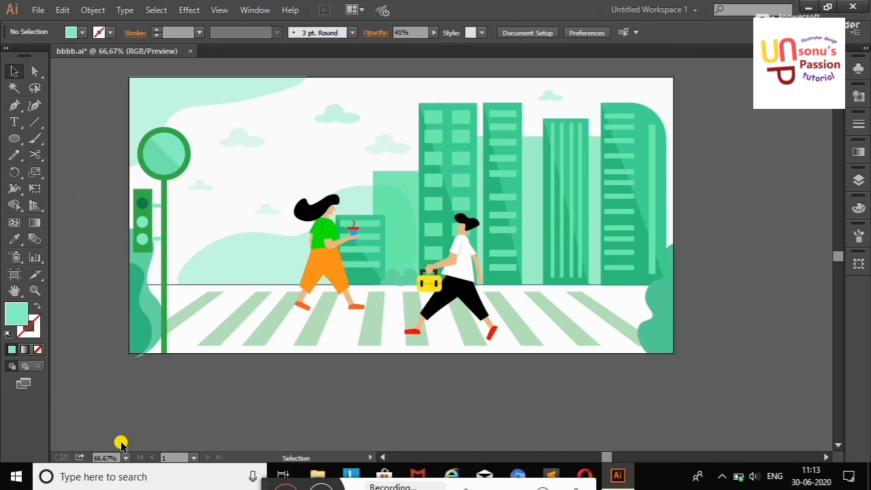
Save the illustration and select the light-green hill with the Layers panel toggled.
left_click(39, 10)
key("Escape")
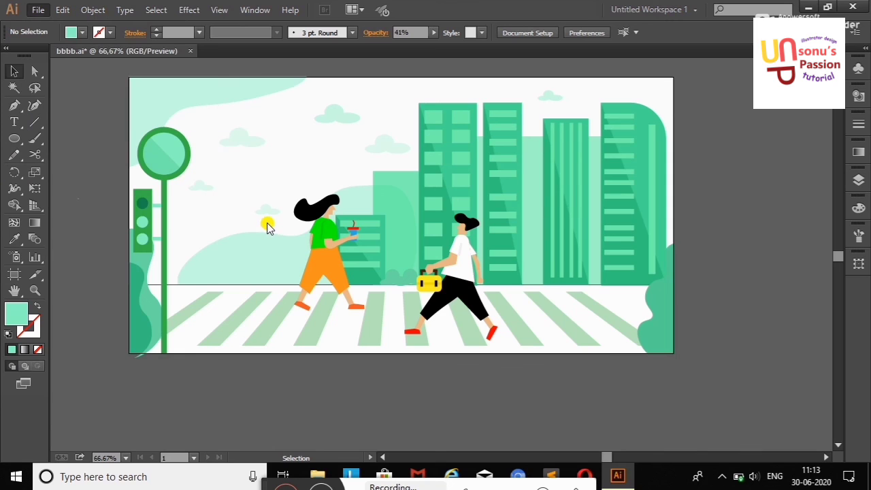
left_click(229, 281)
key("F7")
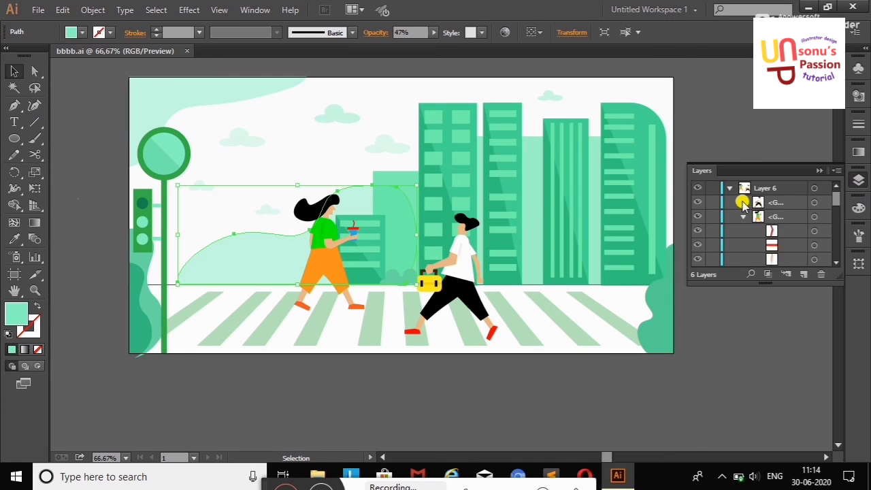
key("F7")
Collapse the Layers panel, check the background artwork's fill, and close the layers list.
left_click(858, 180)
left_click(728, 202)
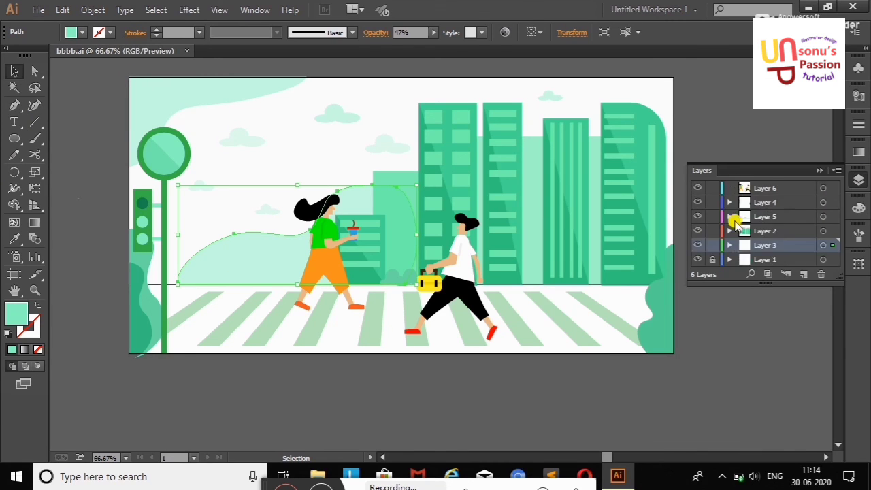
left_click(218, 301)
left_click(81, 32)
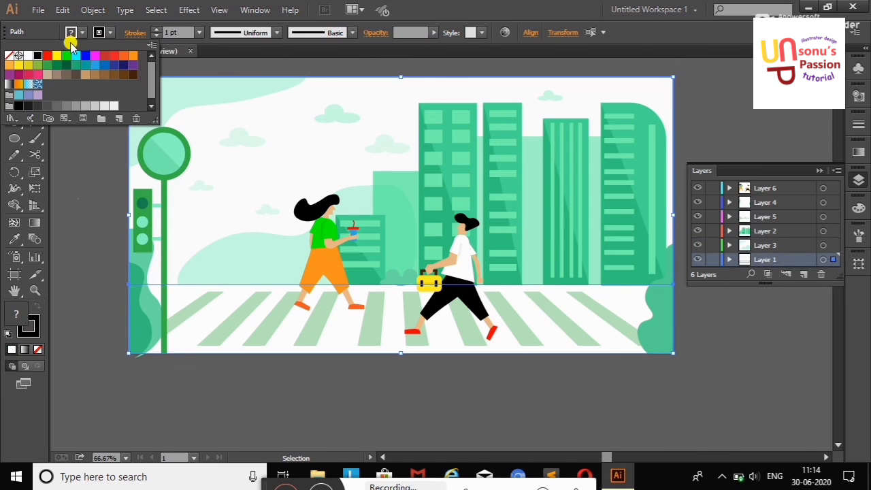
left_click(77, 242)
left_click(819, 171)
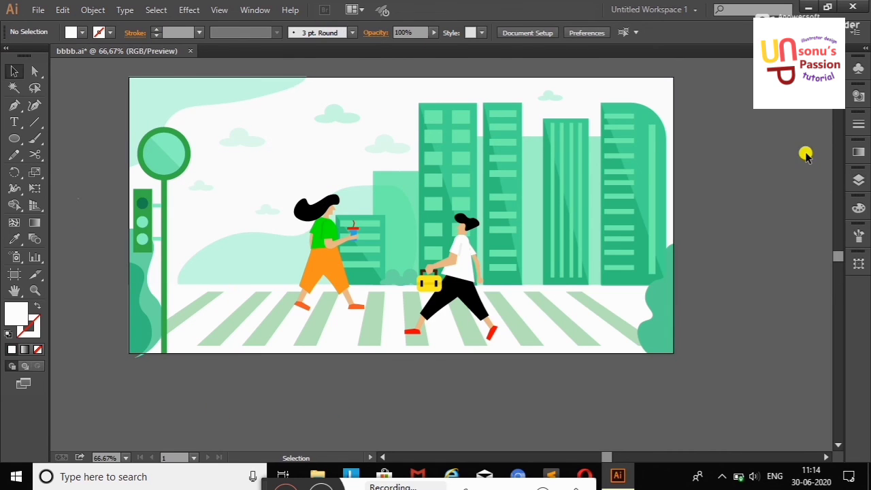